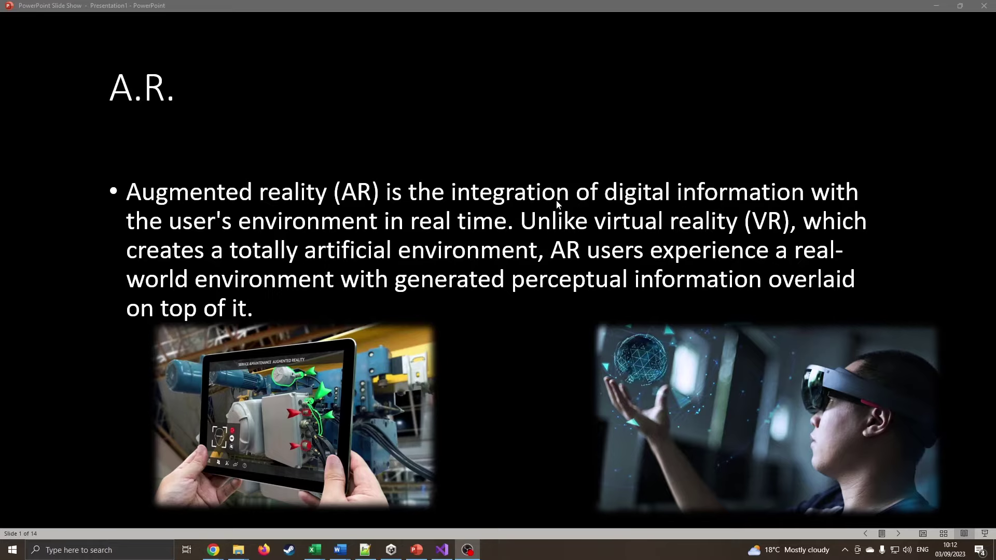
Advance the slide show from slide 1 to slide 3, the Solar System title slide.
{"action": "left_click", "coordinate": [588, 126]}
{"action": "left_click", "coordinate": [588, 125]}
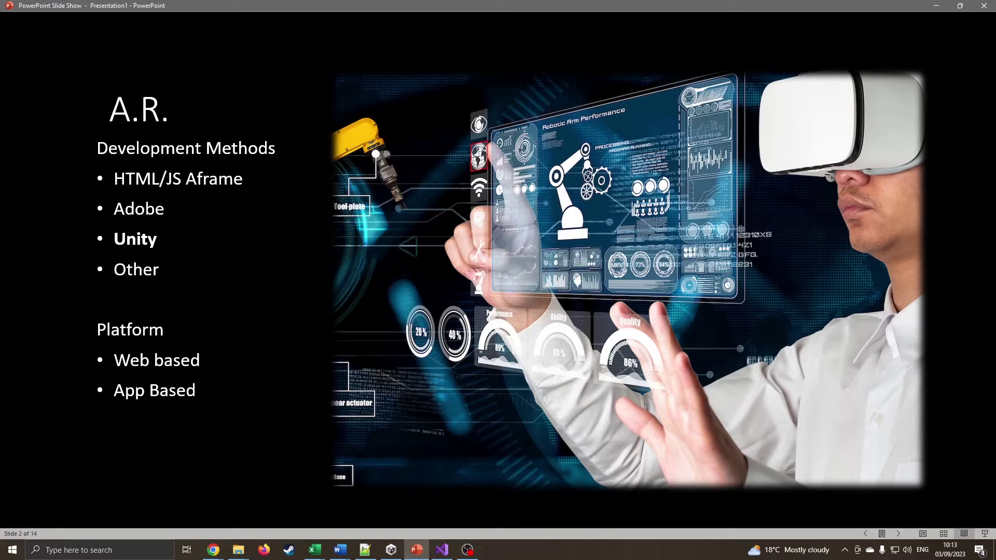
{"action": "key", "text": "Right"}
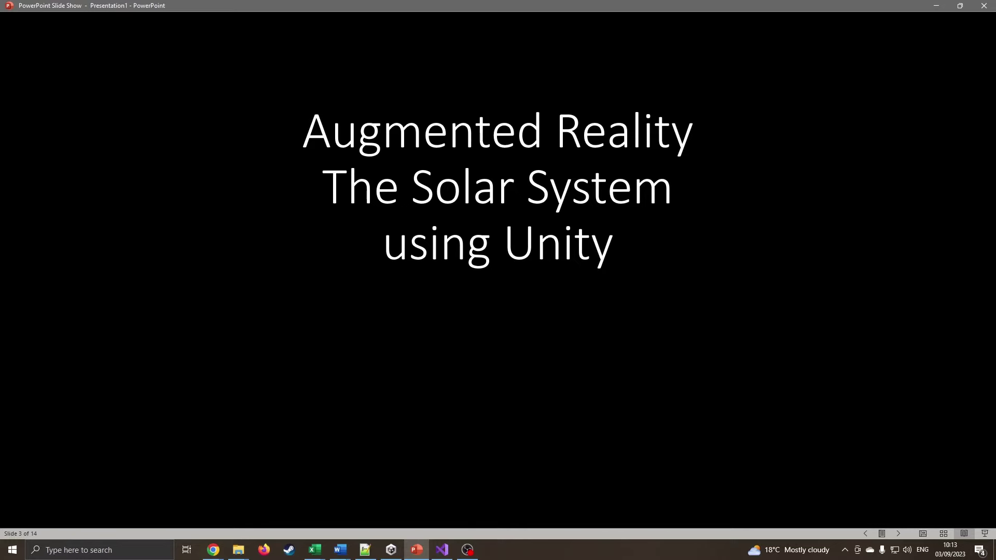
Advance past the Steps and Lesson Overview slides to the Sun and planets picture on slide 6.
{"action": "key", "text": "Right"}
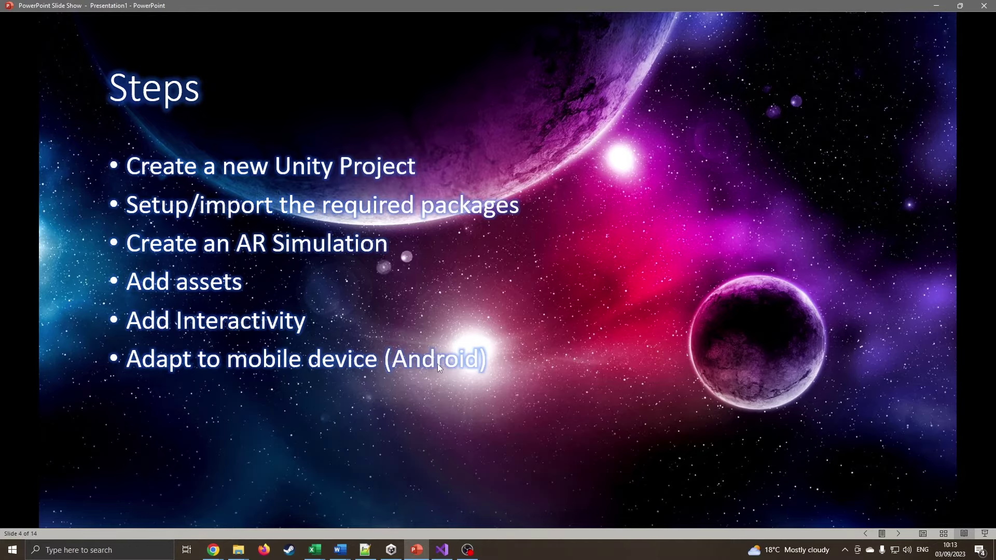
{"action": "key", "text": "Right"}
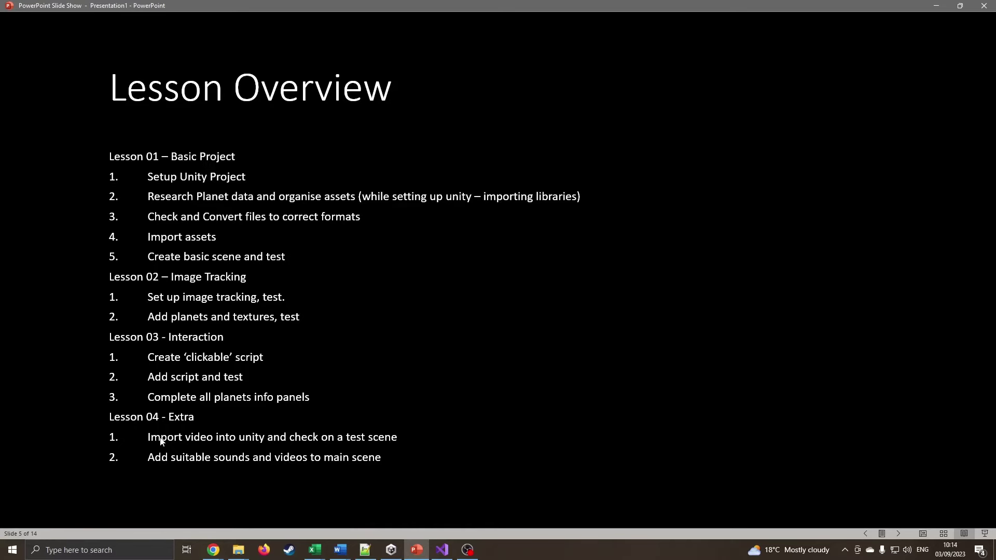
{"action": "left_click", "coordinate": [486, 429]}
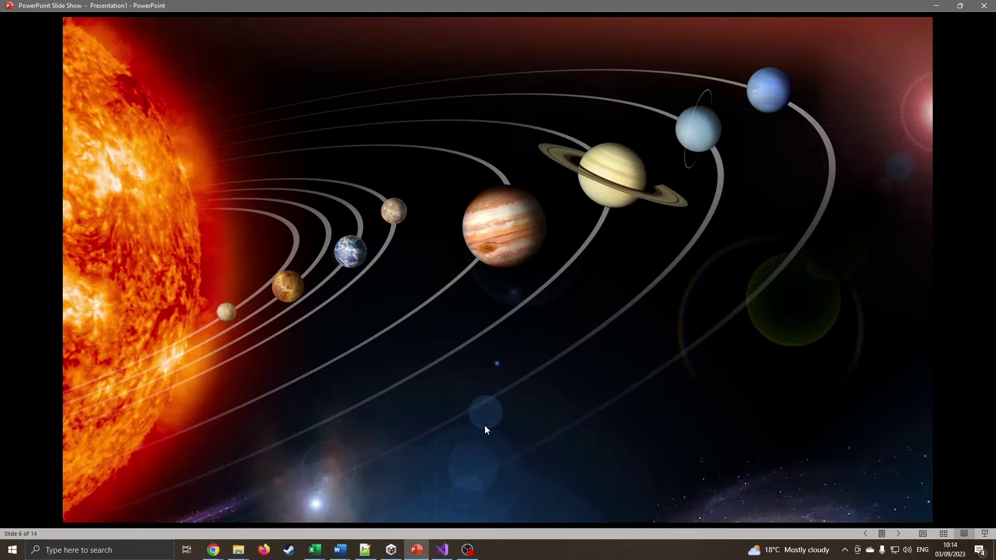
Minimise the slide show and bring the New project window into view with the 3D template kept.
{"action": "left_click", "coordinate": [936, 6]}
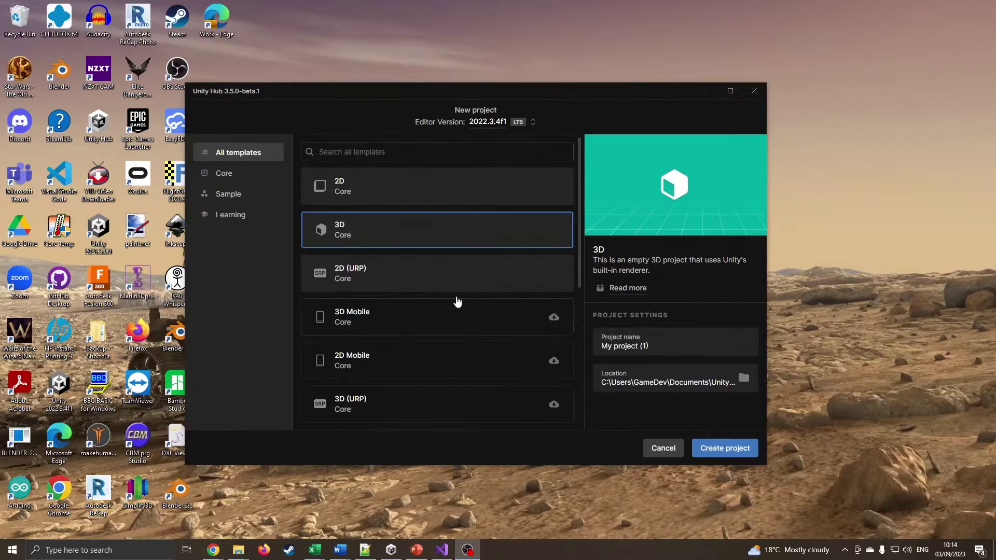
{"action": "left_click_drag", "start_coordinate": [535, 91], "coordinate": [502, 90]}
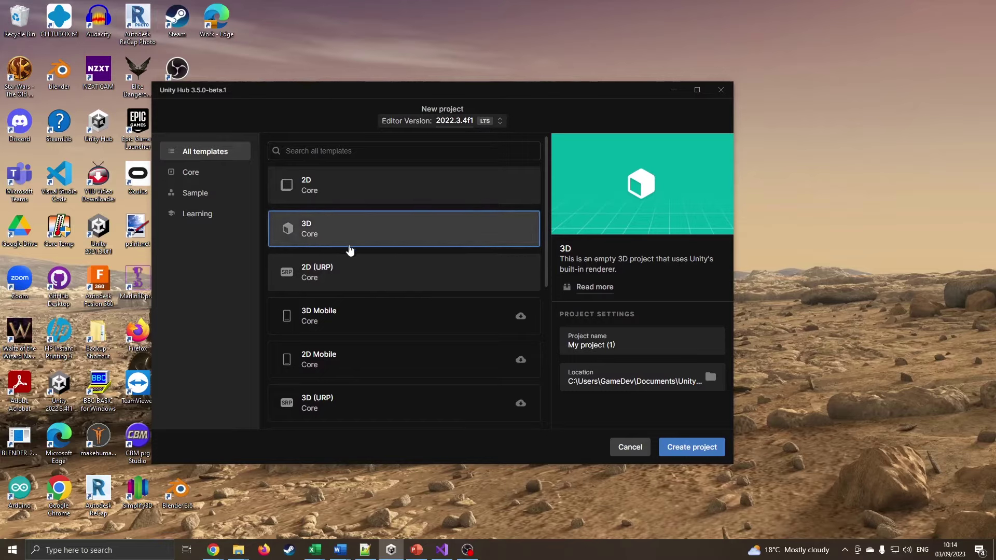
{"action": "scroll", "coordinate": [359, 259], "scroll_direction": "down", "scroll_amount": 4}
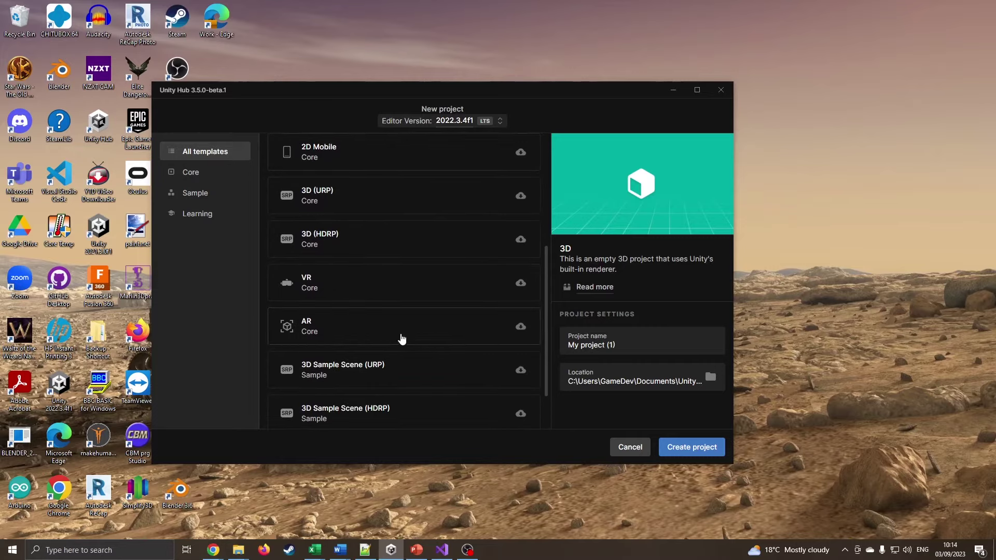
{"action": "scroll", "coordinate": [401, 338], "scroll_direction": "up", "scroll_amount": 4}
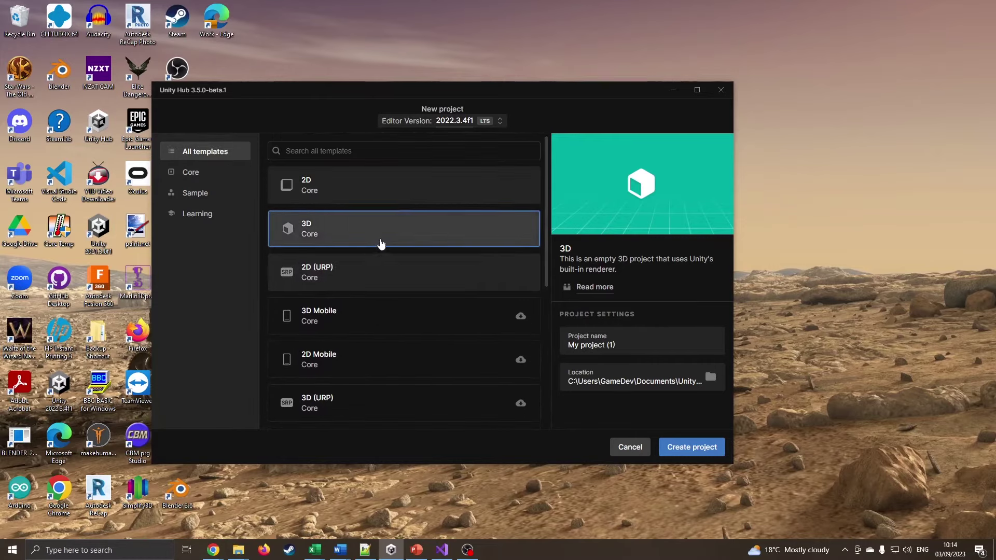
Name the project ARPlanets, create it, and minimise Unity Hub while it loads.
{"action": "left_click", "coordinate": [611, 343]}
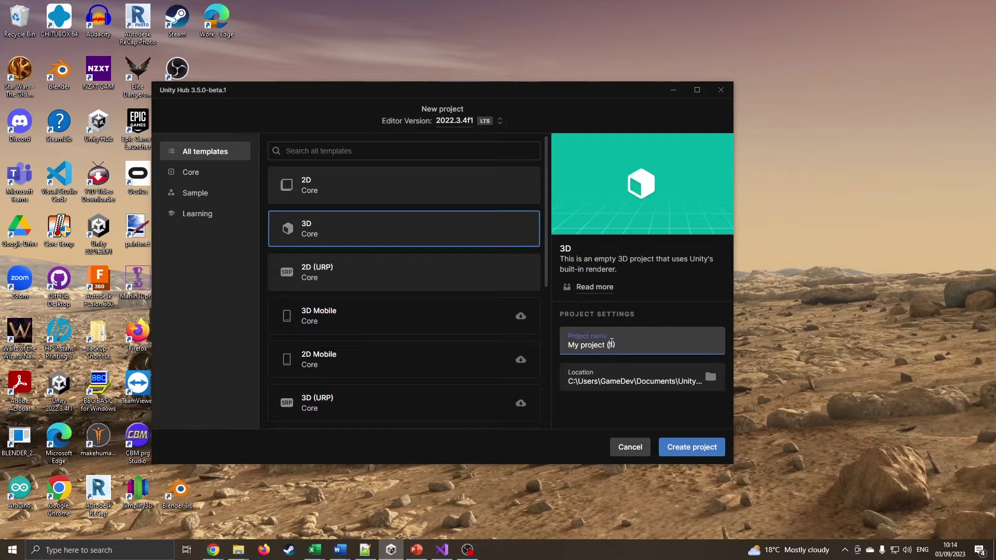
{"action": "triple_click", "coordinate": [611, 344]}
{"action": "type", "text": "ARPlanets"}
{"action": "left_click", "coordinate": [696, 449]}
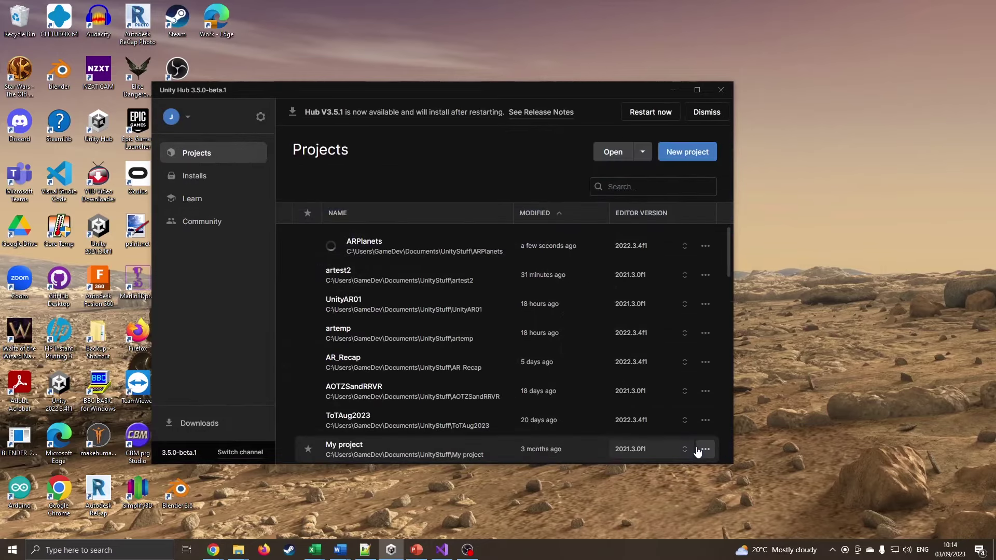
{"action": "left_click", "coordinate": [673, 89]}
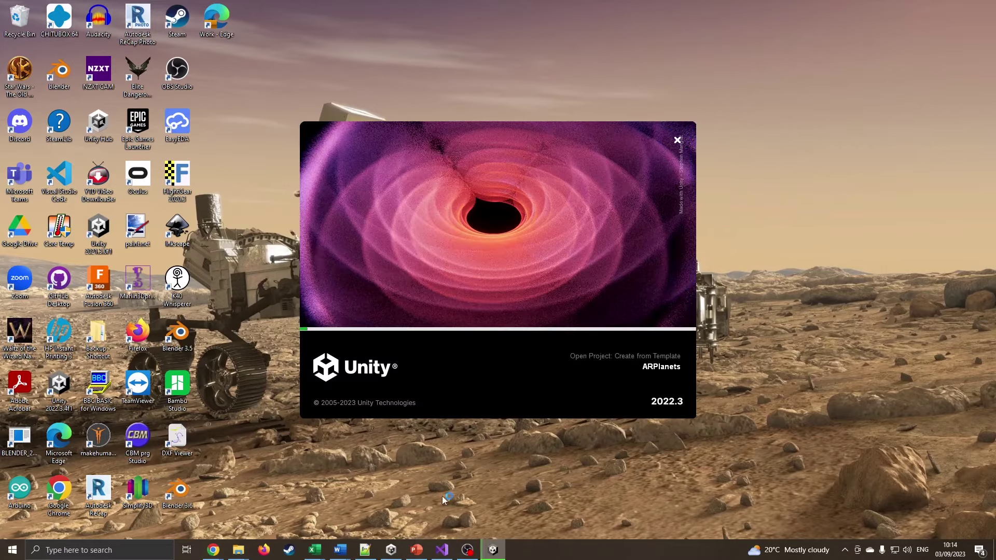
{"action": "mouse_move", "coordinate": [238, 550]}
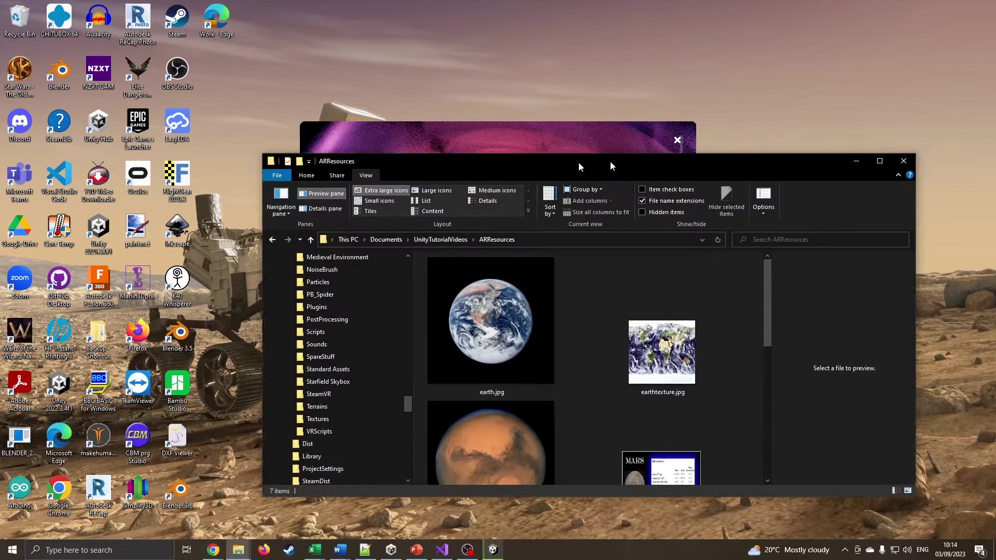
Maximise the ARResources folder to review the planet images, then minimise it.
{"action": "left_click_drag", "start_coordinate": [577, 158], "coordinate": [507, 11]}
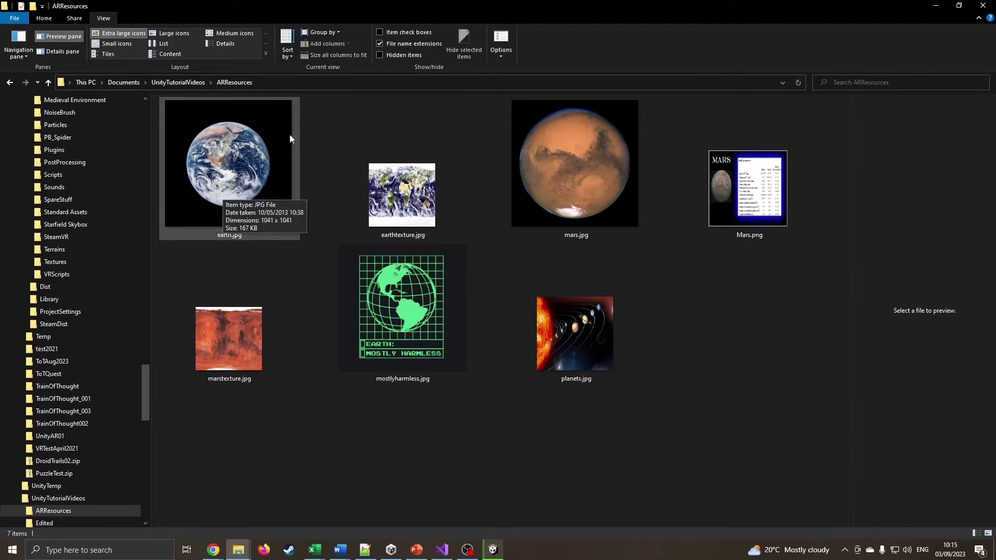
{"action": "left_click", "coordinate": [927, 8]}
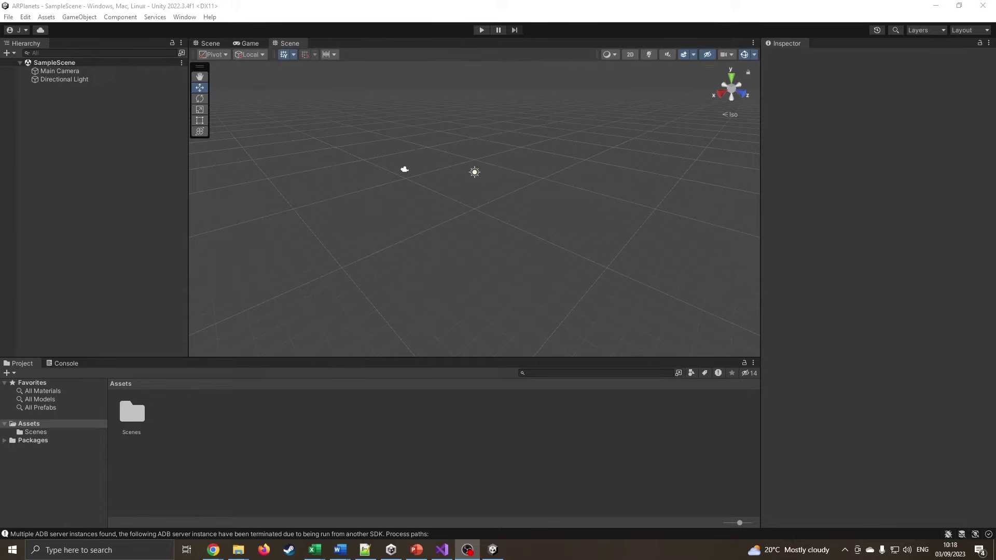
Drag all seven ARResources images, from earth to planets, into Unity's Assets folder.
{"action": "key", "text": "alt+Tab"}
{"action": "left_click_drag", "start_coordinate": [635, 3], "coordinate": [622, 58]}
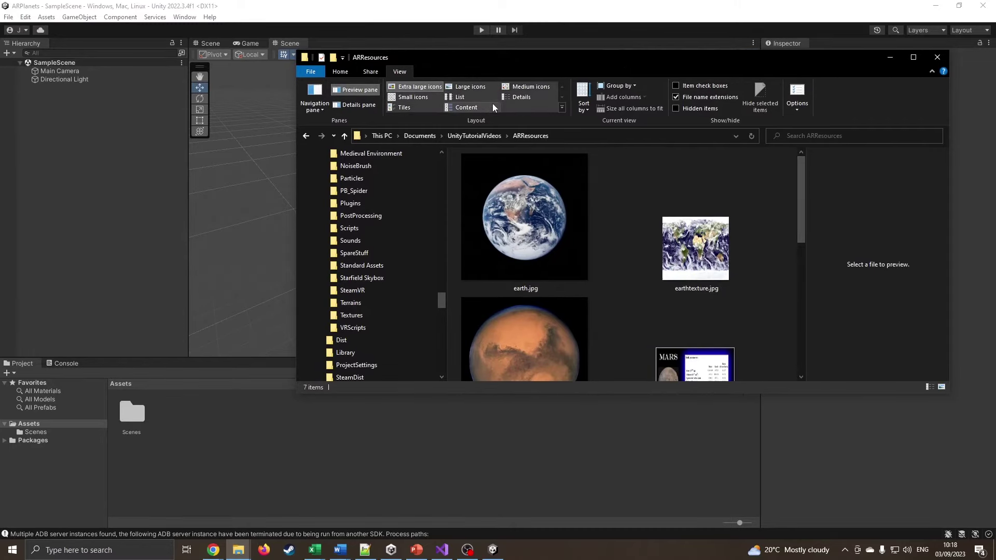
{"action": "left_click", "coordinate": [513, 97]}
{"action": "left_click", "coordinate": [490, 168]}
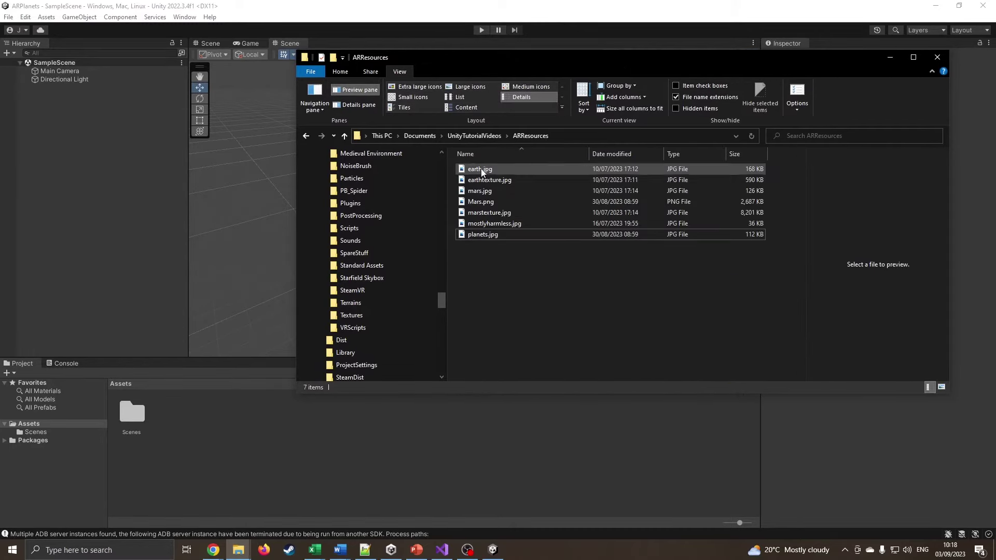
{"action": "left_click", "coordinate": [493, 234], "text": "shift"}
{"action": "left_click_drag", "start_coordinate": [504, 169], "coordinate": [219, 451]}
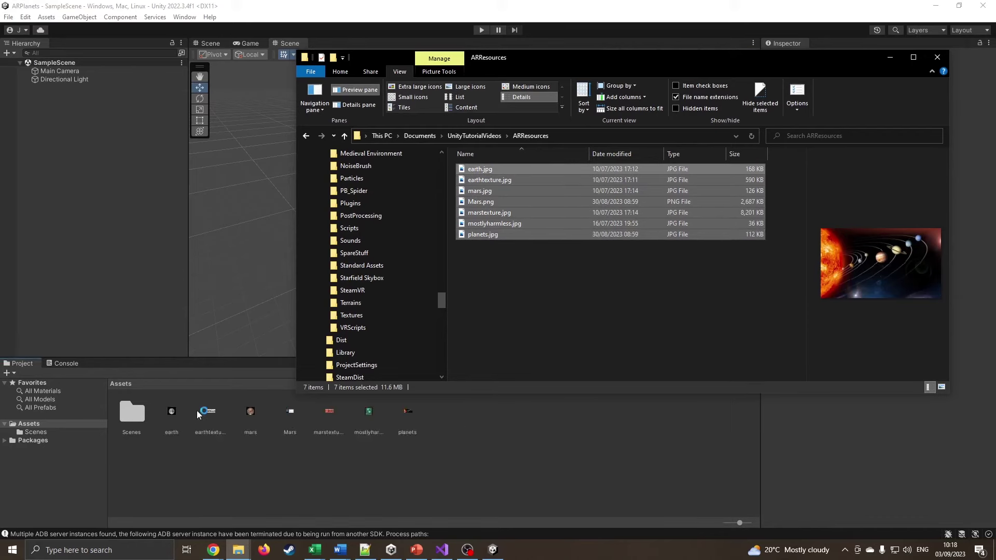
{"action": "left_click", "coordinate": [889, 58]}
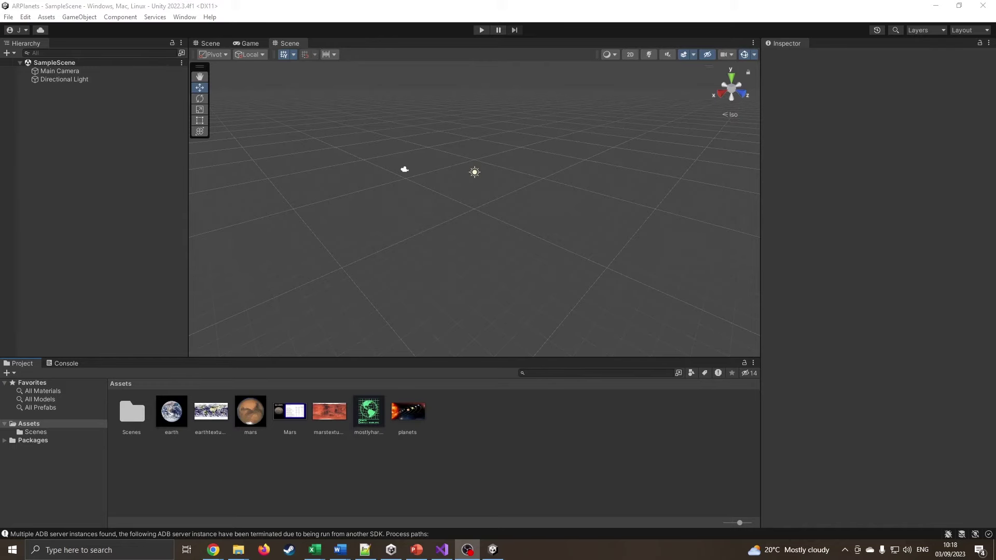
Open the Package Manager from the Window menu.
{"action": "left_click", "coordinate": [155, 17]}
{"action": "mouse_move", "coordinate": [176, 19]}
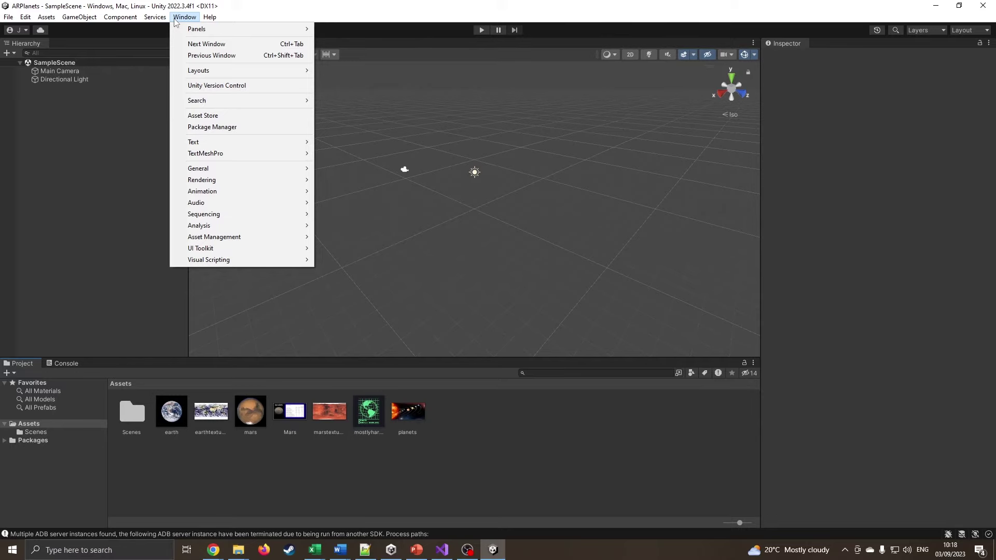
{"action": "left_click", "coordinate": [226, 128]}
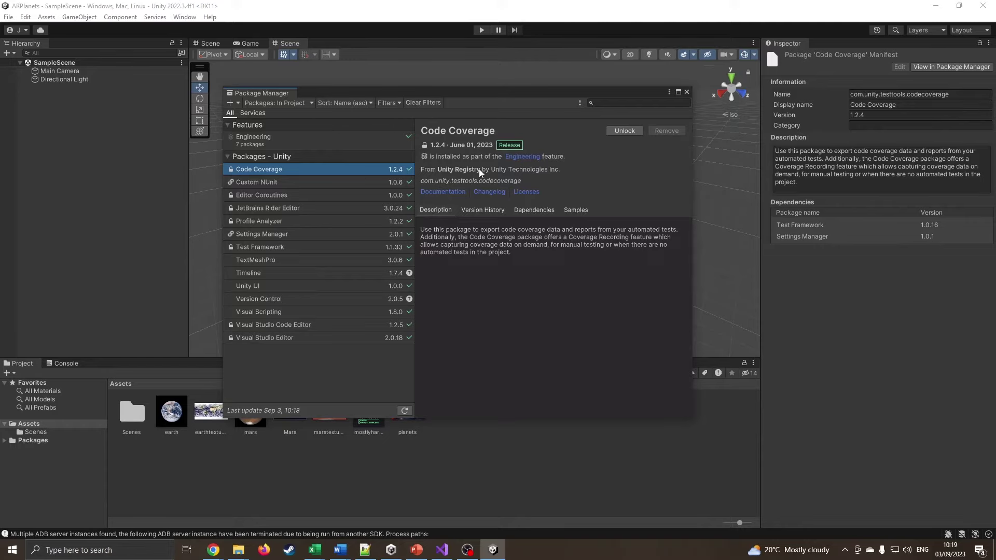
Switch the package list to Unity Registry and show the AR Foundation 5.0.7 details.
{"action": "left_click", "coordinate": [287, 103]}
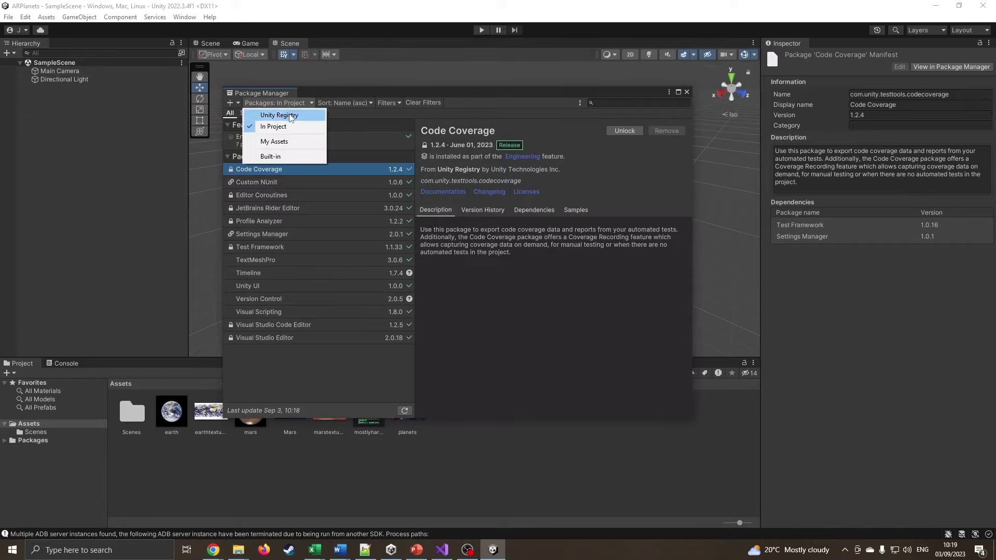
{"action": "left_click", "coordinate": [288, 116]}
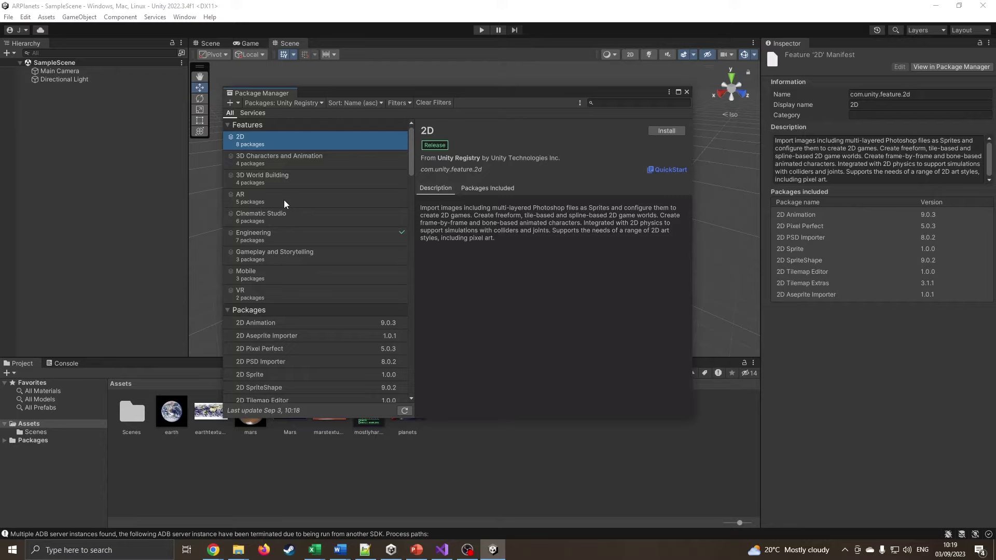
{"action": "left_click_drag", "start_coordinate": [410, 148], "coordinate": [412, 172]}
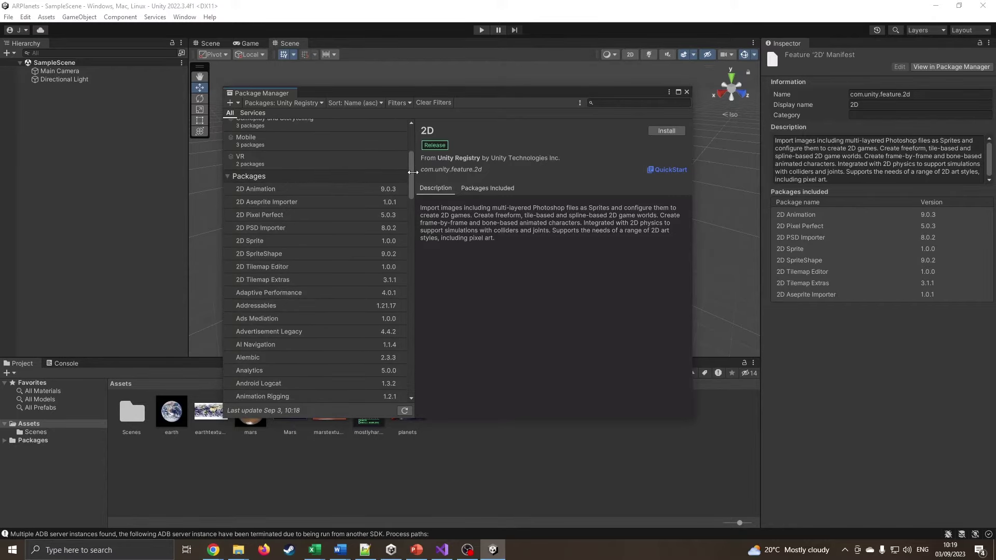
{"action": "scroll", "coordinate": [245, 282], "scroll_direction": "down", "scroll_amount": 6}
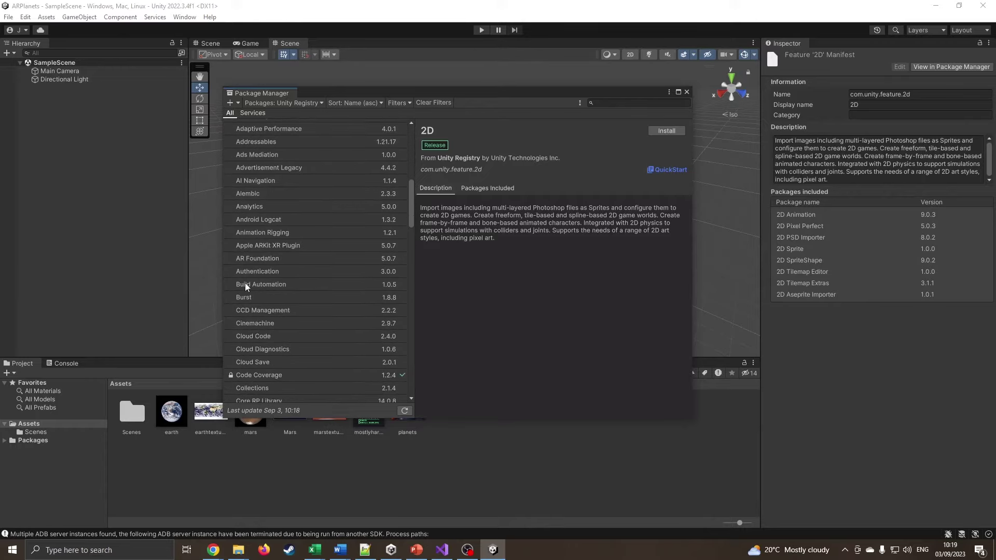
{"action": "left_click", "coordinate": [269, 261]}
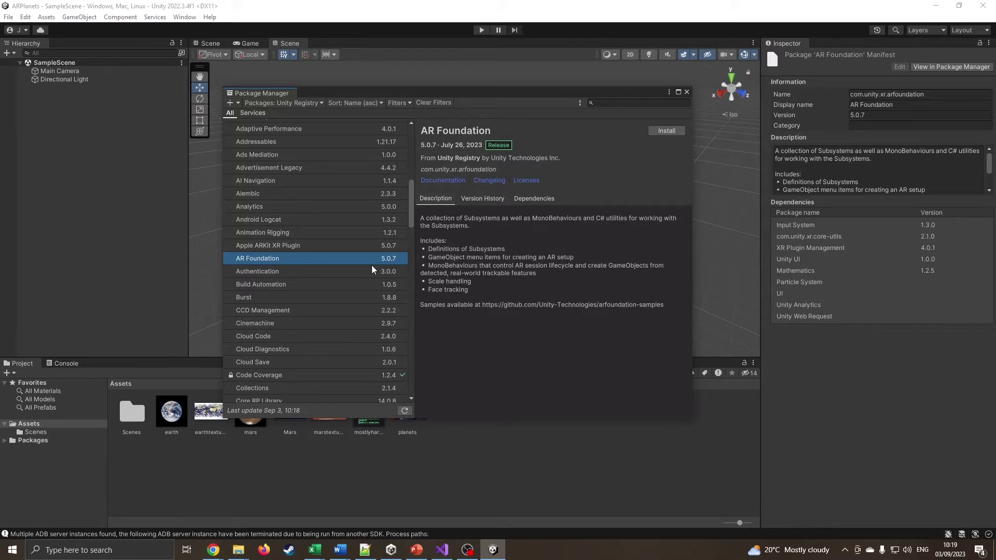
{"action": "left_click_drag", "start_coordinate": [410, 218], "coordinate": [409, 142]}
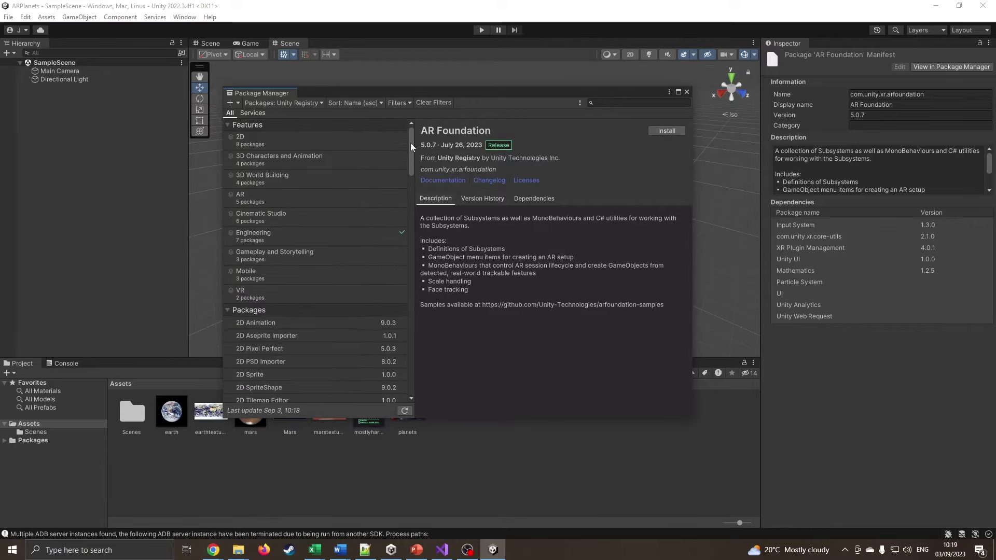
Try the Package Manager's add-package options, backing out of the by-name and disk prompts.
{"action": "left_click", "coordinate": [234, 103]}
{"action": "left_click", "coordinate": [275, 149]}
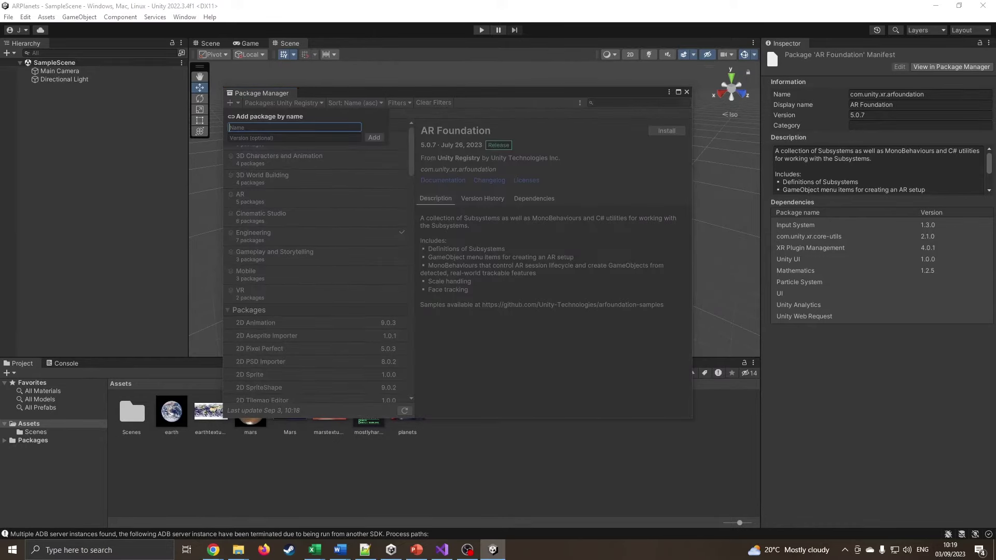
{"action": "key", "text": "alt+Tab"}
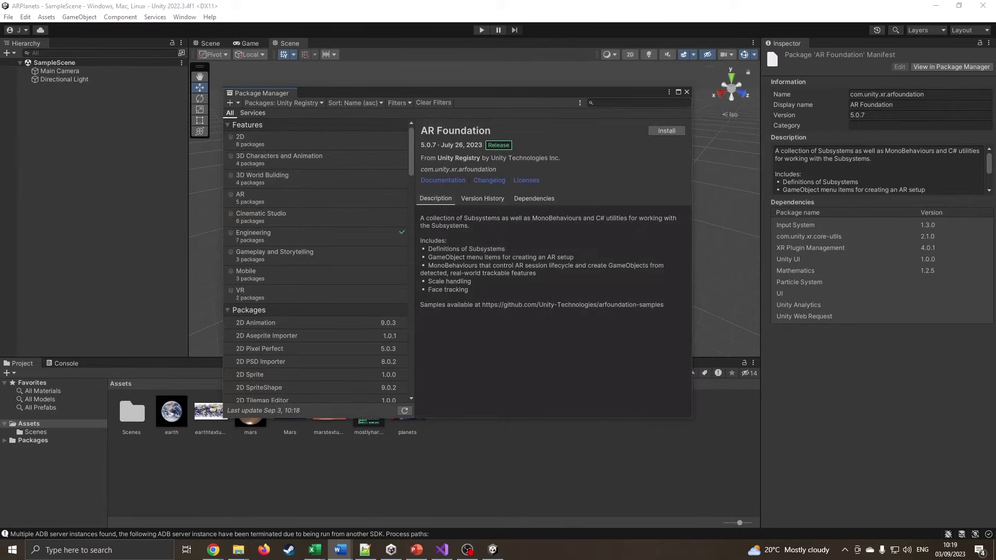
{"action": "left_click", "coordinate": [230, 103]}
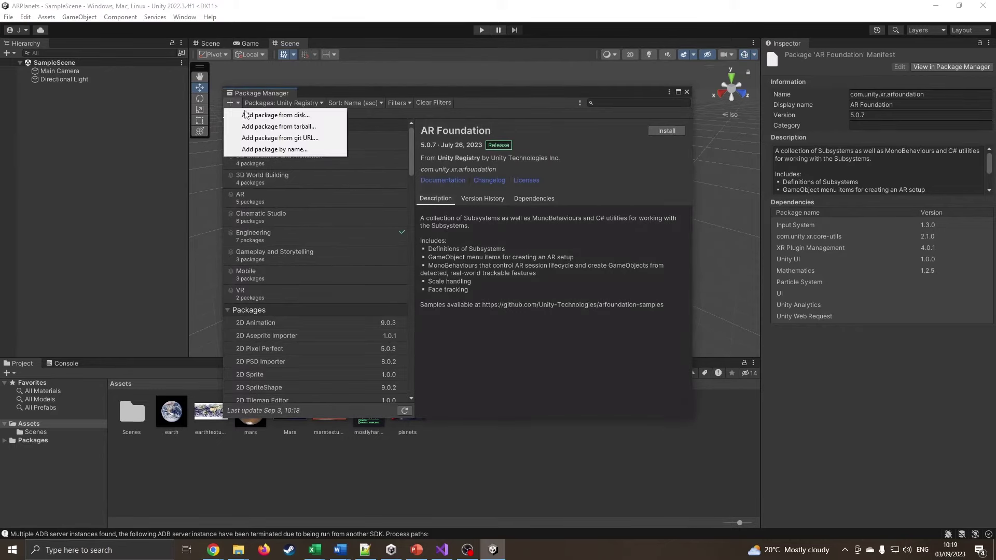
{"action": "left_click", "coordinate": [255, 115]}
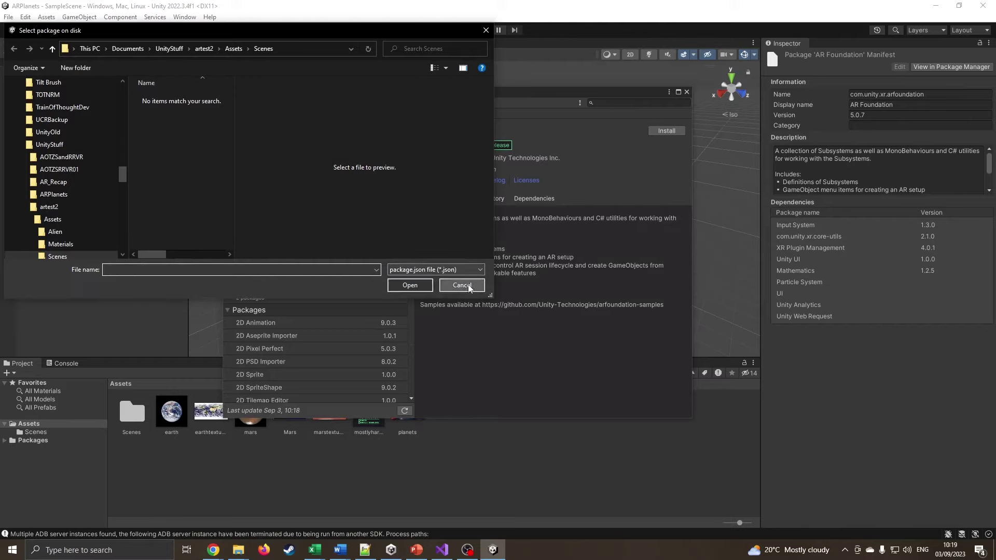
{"action": "left_click", "coordinate": [465, 285]}
Add com.unity.xr.arfoundation version 5.0.7 by name and install it.
{"action": "left_click", "coordinate": [231, 103]}
{"action": "left_click", "coordinate": [265, 148]}
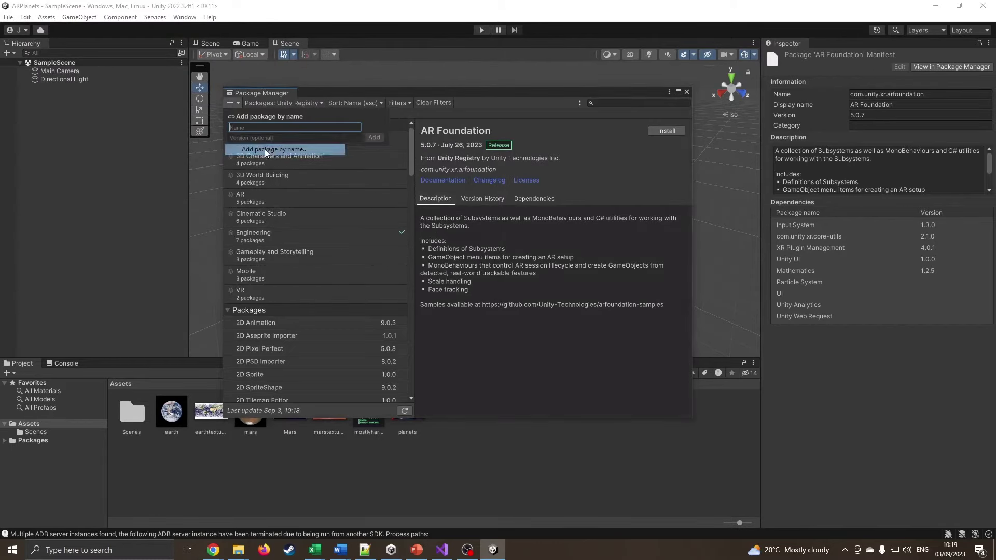
{"action": "type", "text": "com.unity.xr.arfoundation"}
{"action": "left_click", "coordinate": [264, 137]}
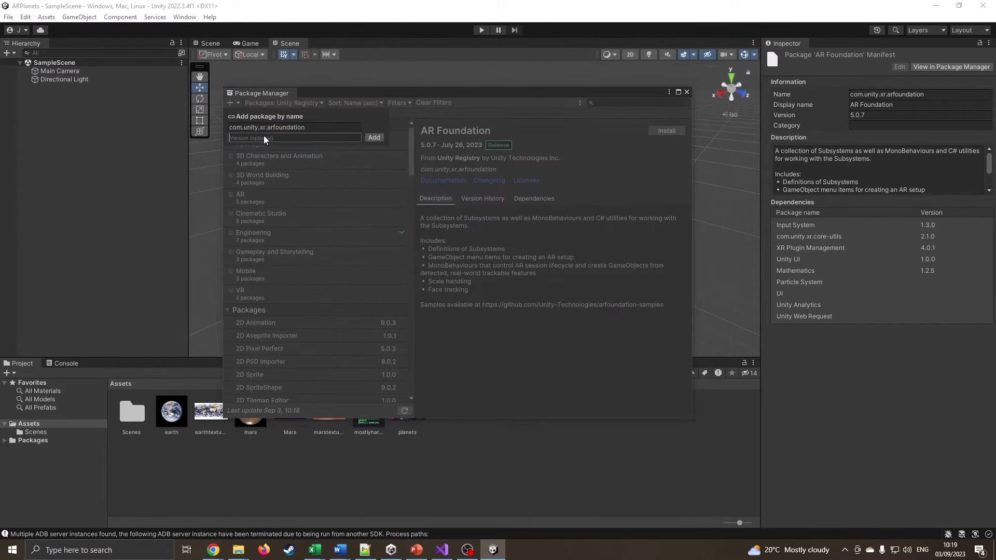
{"action": "type", "text": "5.0.7"}
{"action": "key", "text": "Return"}
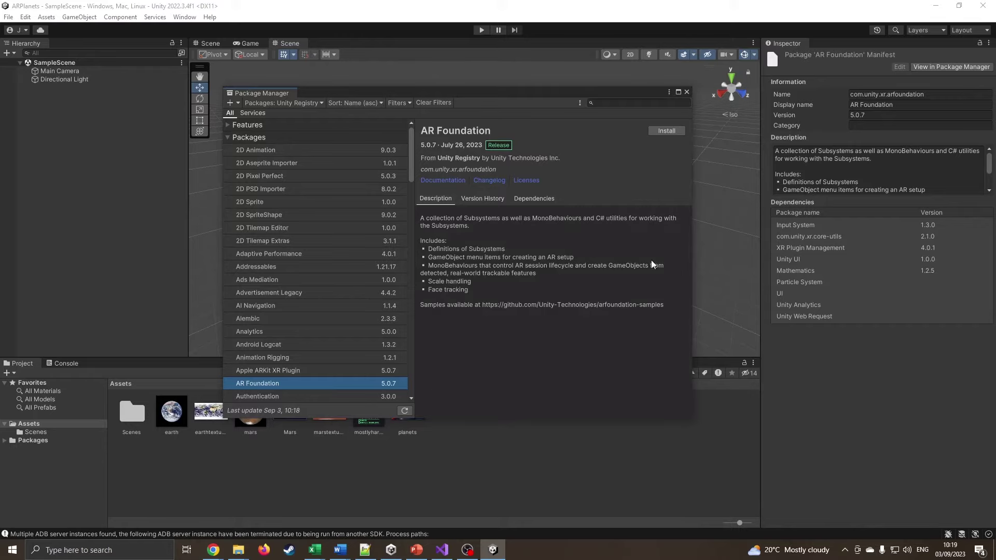
{"action": "left_click", "coordinate": [663, 133]}
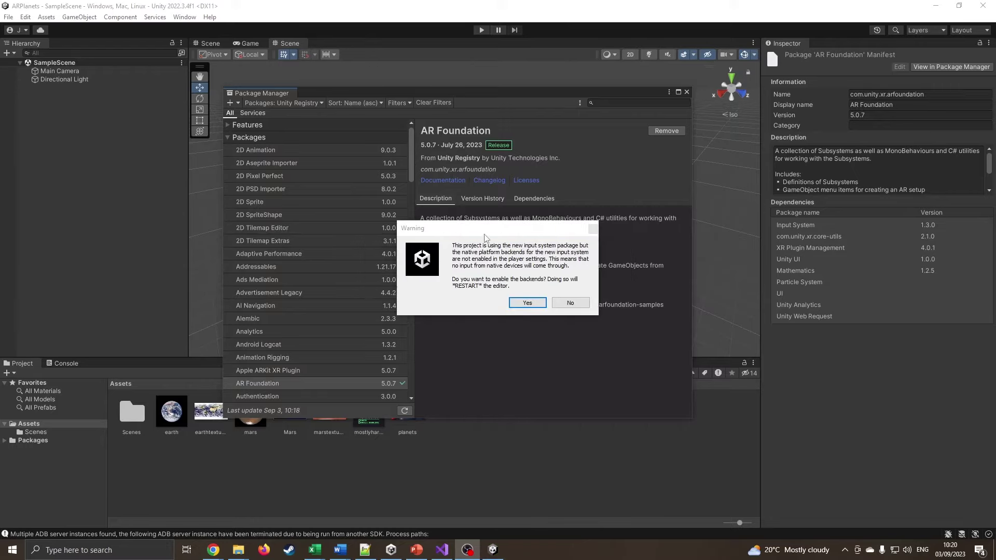
Answer Yes to enable the new input system backends and restart the editor.
{"action": "left_click", "coordinate": [526, 302]}
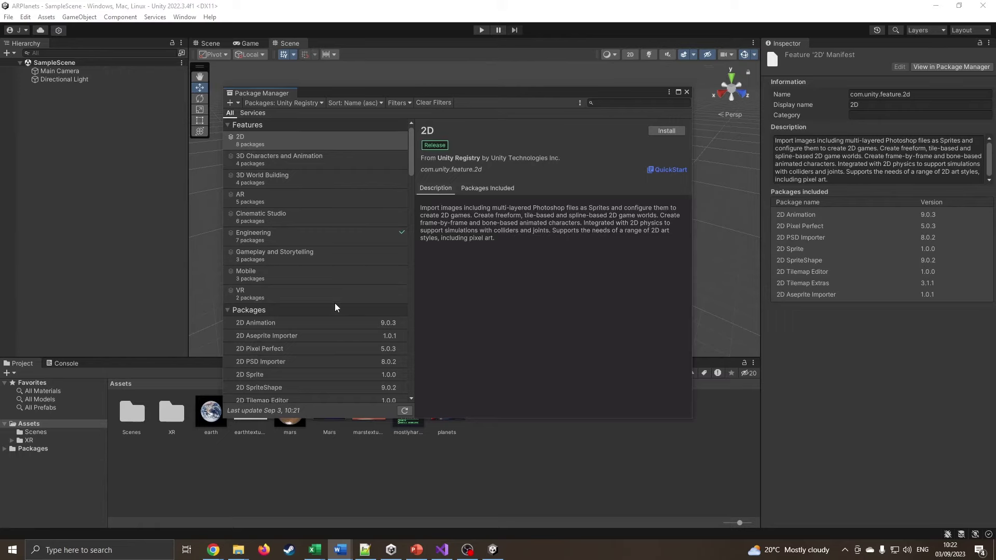
Install Google ARCore XR Plugin 5.0.7 from the Unity Registry, then close the Package Manager.
{"action": "scroll", "coordinate": [334, 302], "scroll_direction": "down", "scroll_amount": 10}
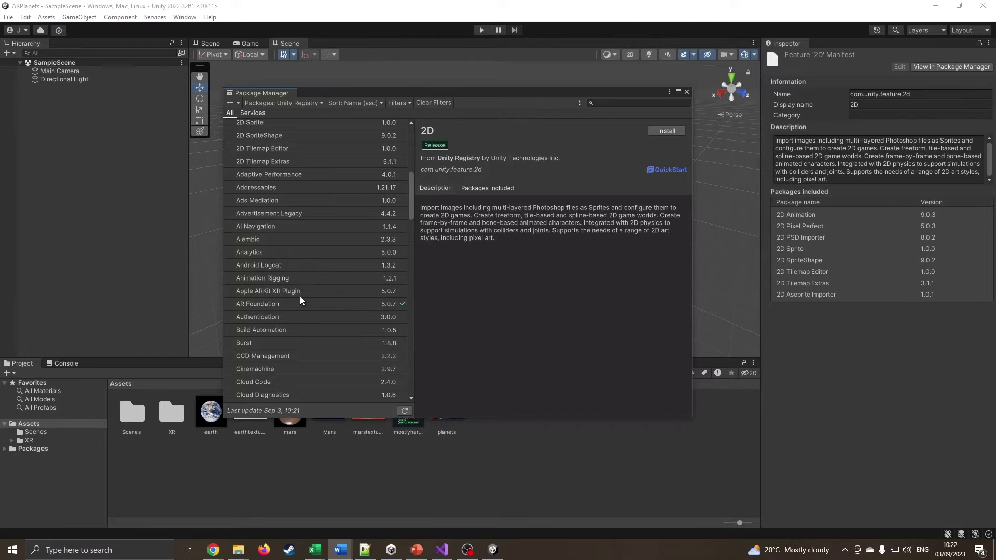
{"action": "scroll", "coordinate": [305, 288], "scroll_direction": "down", "scroll_amount": 6}
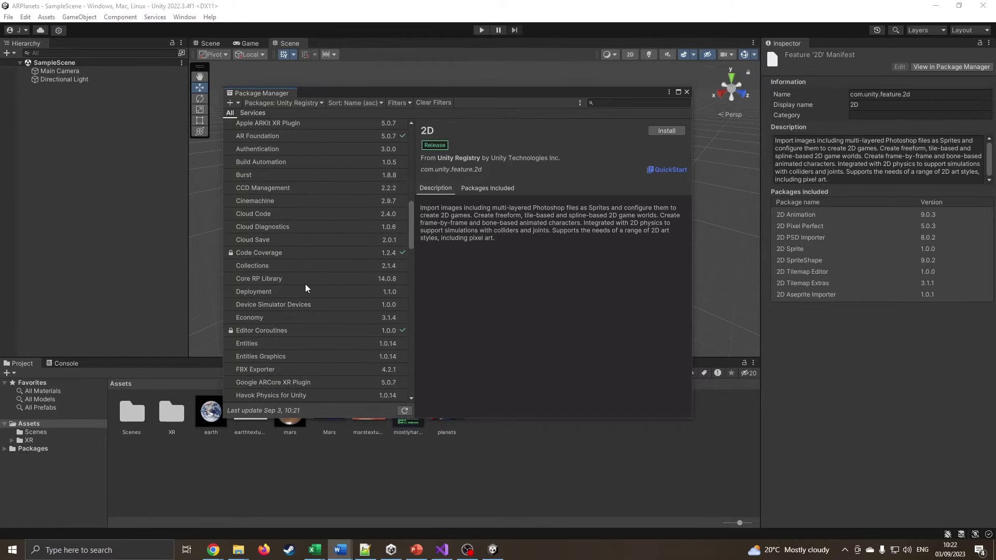
{"action": "scroll", "coordinate": [305, 287], "scroll_direction": "down", "scroll_amount": 3}
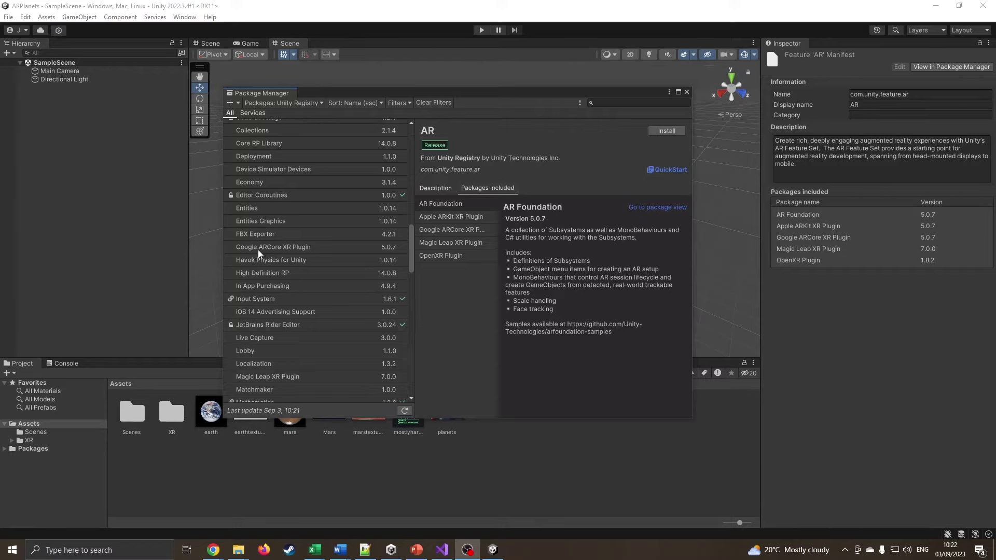
{"action": "left_click", "coordinate": [258, 250]}
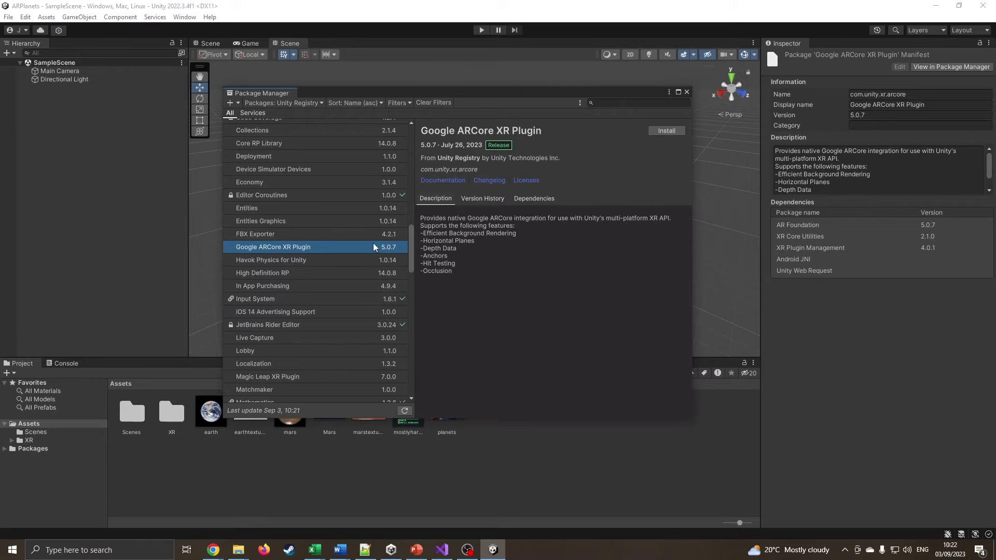
{"action": "left_click", "coordinate": [241, 102]}
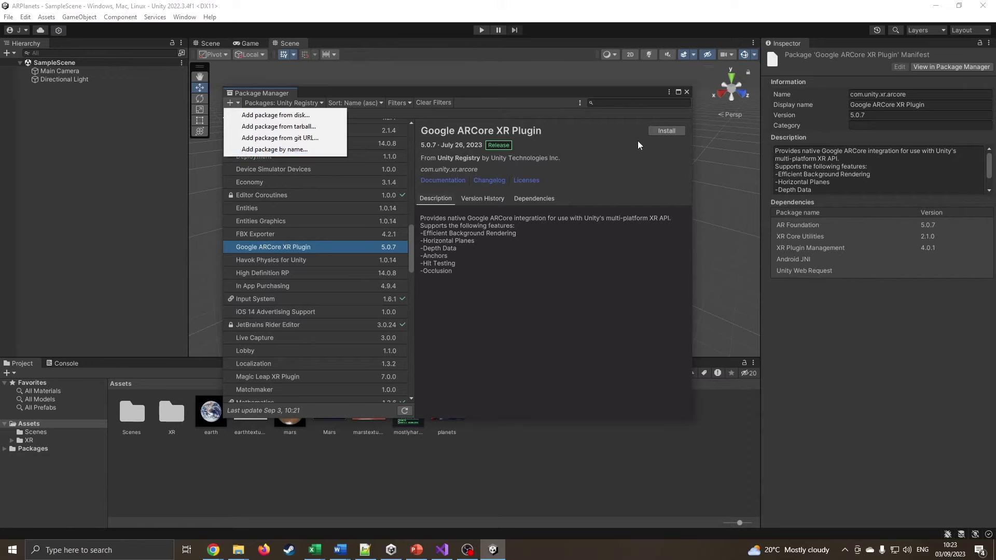
{"action": "left_click", "coordinate": [664, 133]}
{"action": "left_click", "coordinate": [665, 133]}
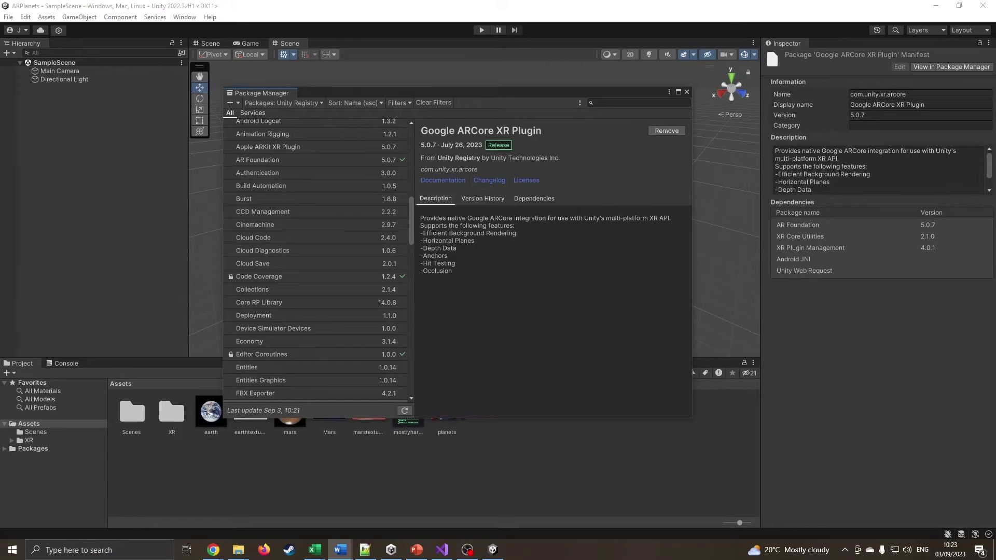
{"action": "left_click", "coordinate": [686, 92]}
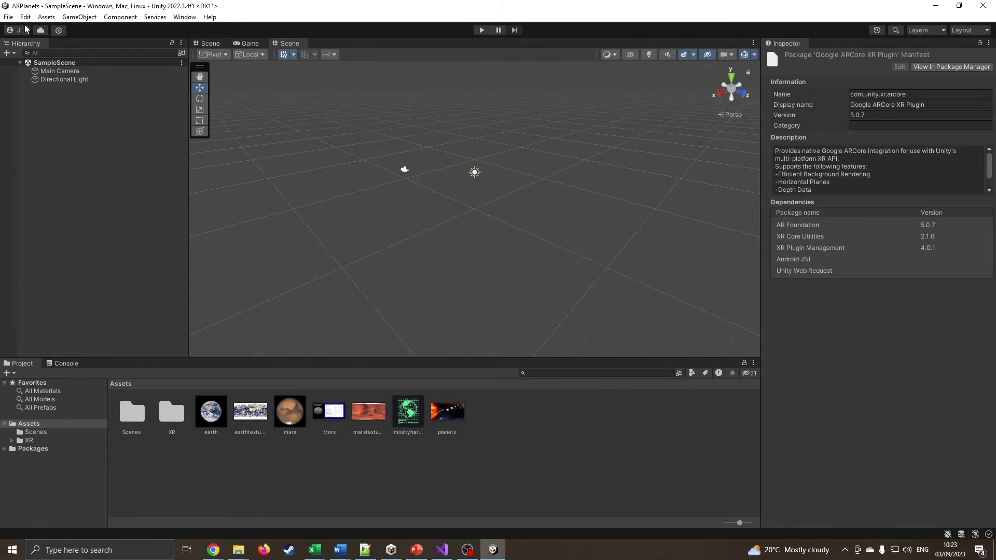
Open Player Settings through File > Build Settings.
{"action": "left_click", "coordinate": [9, 17]}
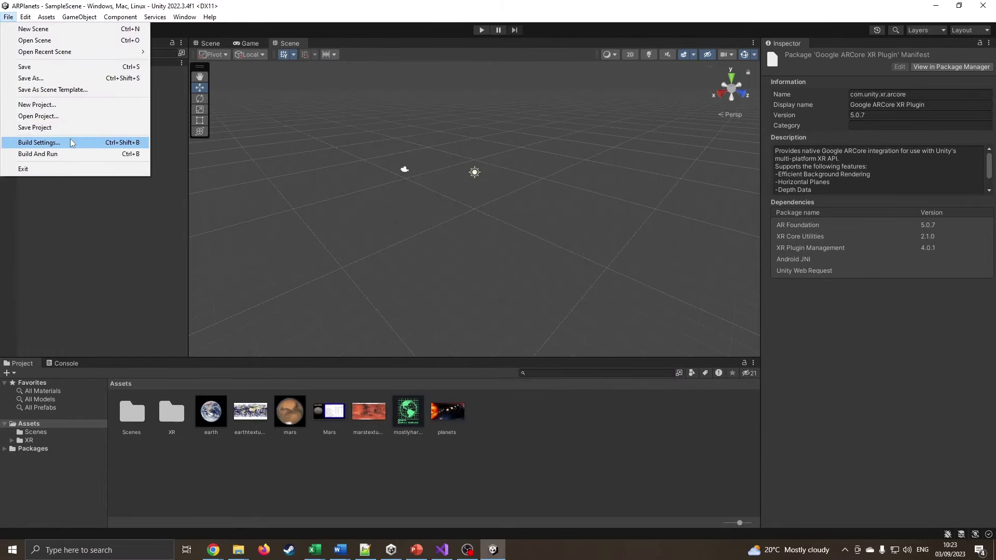
{"action": "left_click", "coordinate": [71, 143]}
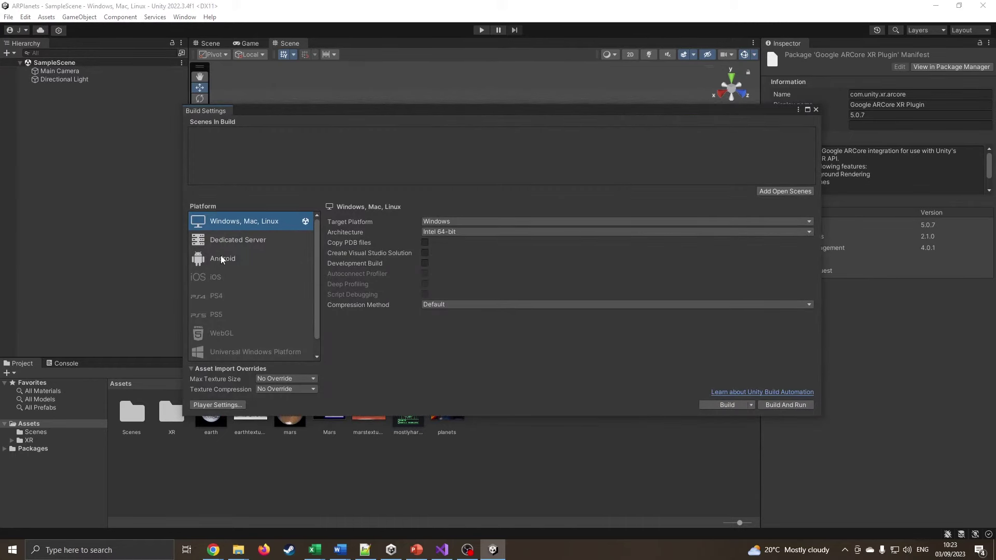
{"action": "left_click", "coordinate": [224, 405]}
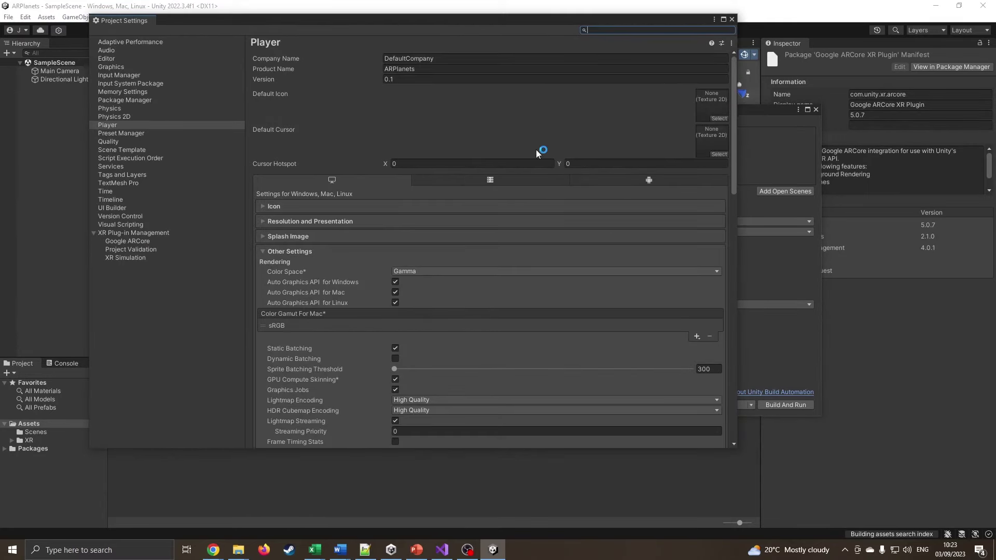
Tick XR Simulation under XR Plug-in Management, review its subpages, and close Project Settings.
{"action": "left_click", "coordinate": [134, 234]}
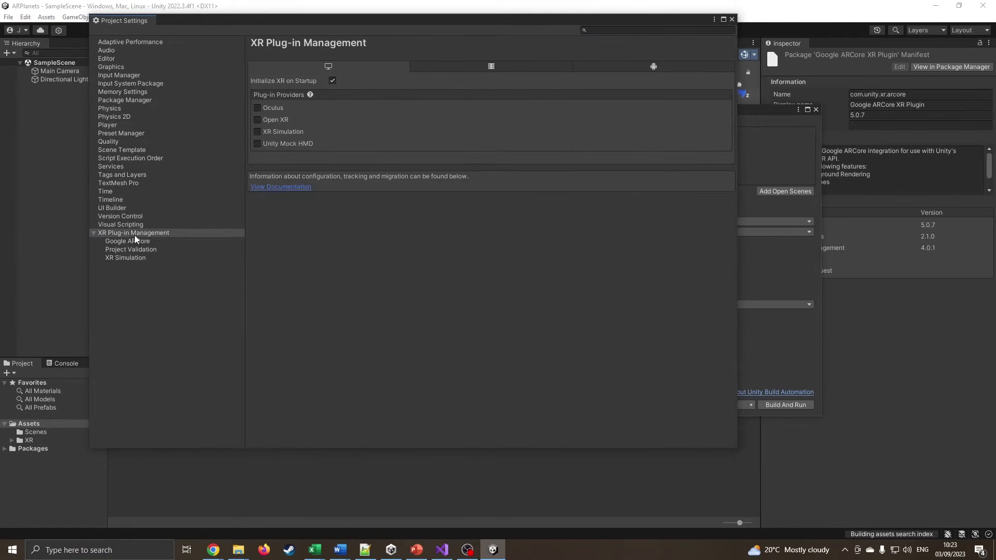
{"action": "left_click", "coordinate": [273, 132]}
{"action": "left_click", "coordinate": [151, 241]}
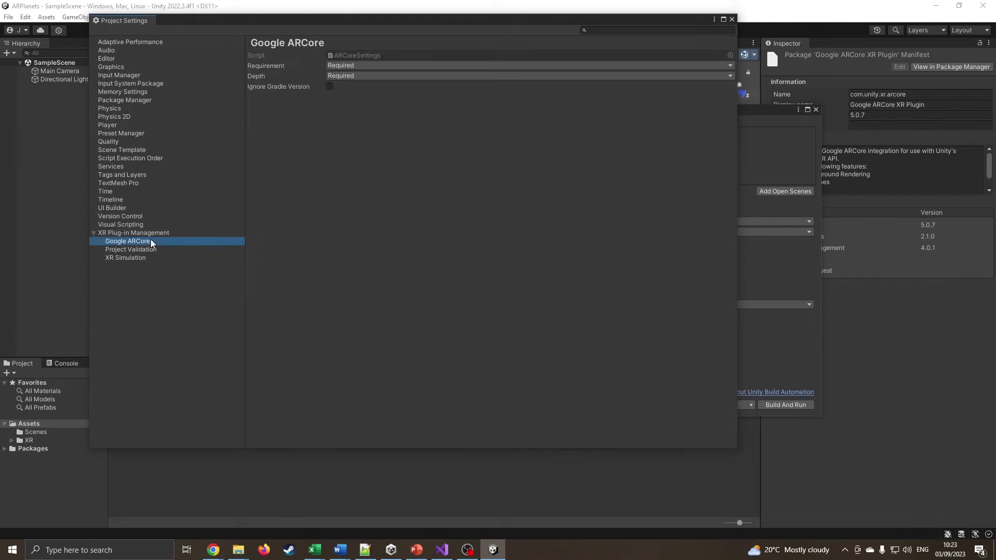
{"action": "left_click", "coordinate": [146, 250]}
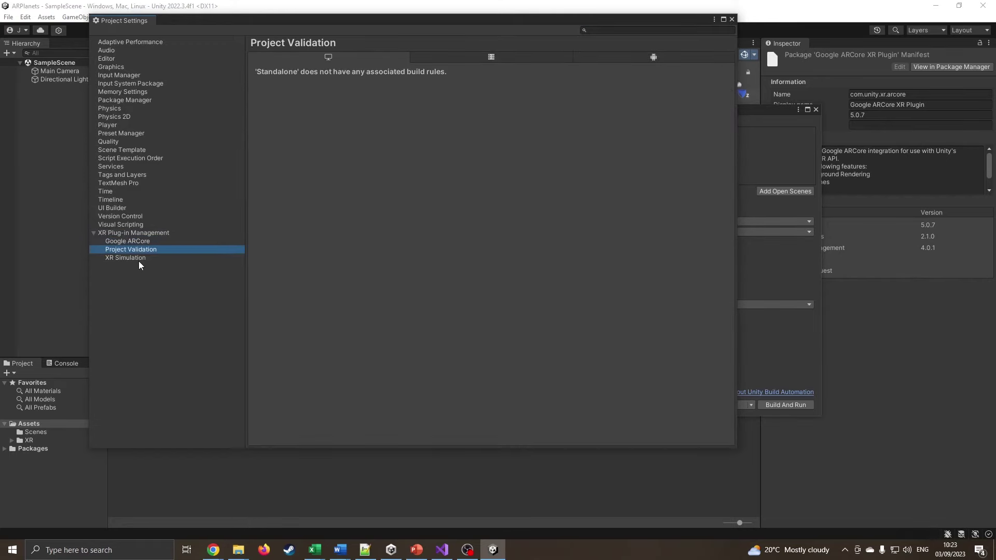
{"action": "left_click", "coordinate": [136, 257]}
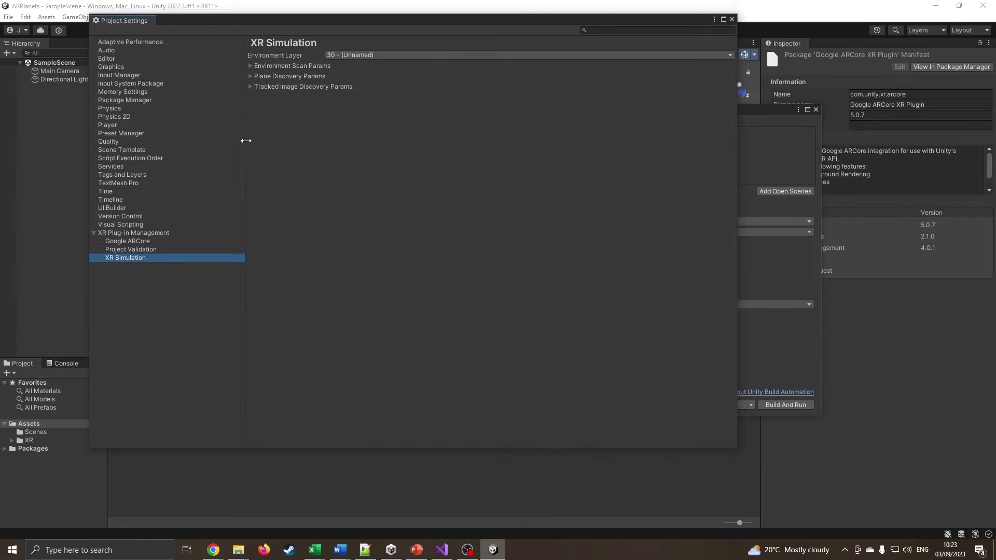
{"action": "left_click", "coordinate": [129, 233]}
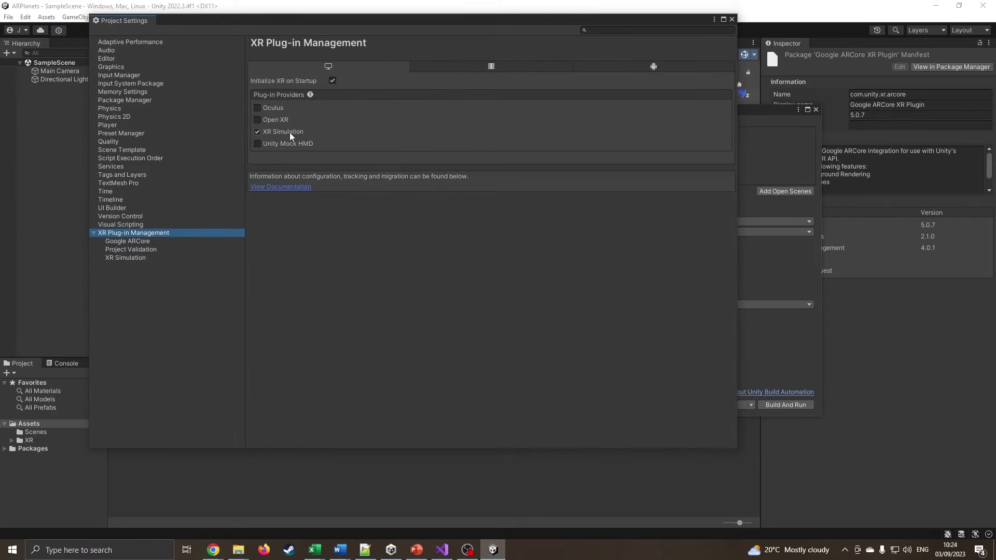
{"action": "left_click", "coordinate": [732, 20]}
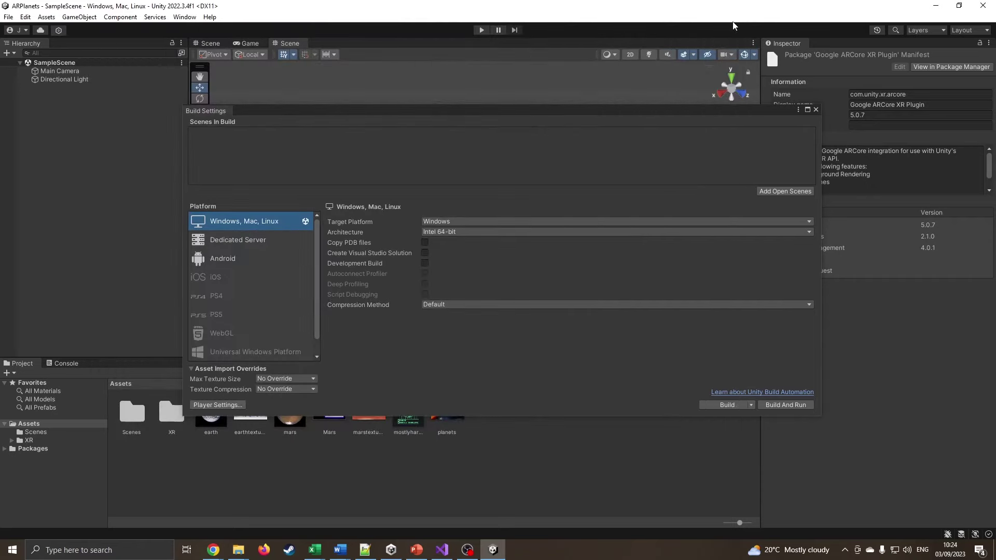
Close Build Settings and open the XR Environment simulation view.
{"action": "left_click", "coordinate": [815, 110]}
{"action": "left_click", "coordinate": [184, 17]}
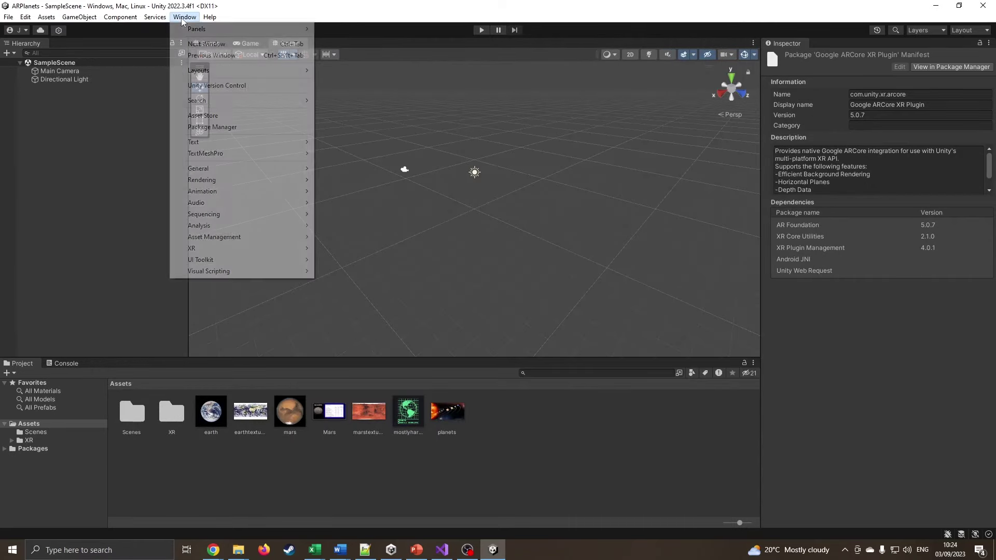
{"action": "mouse_move", "coordinate": [301, 249]}
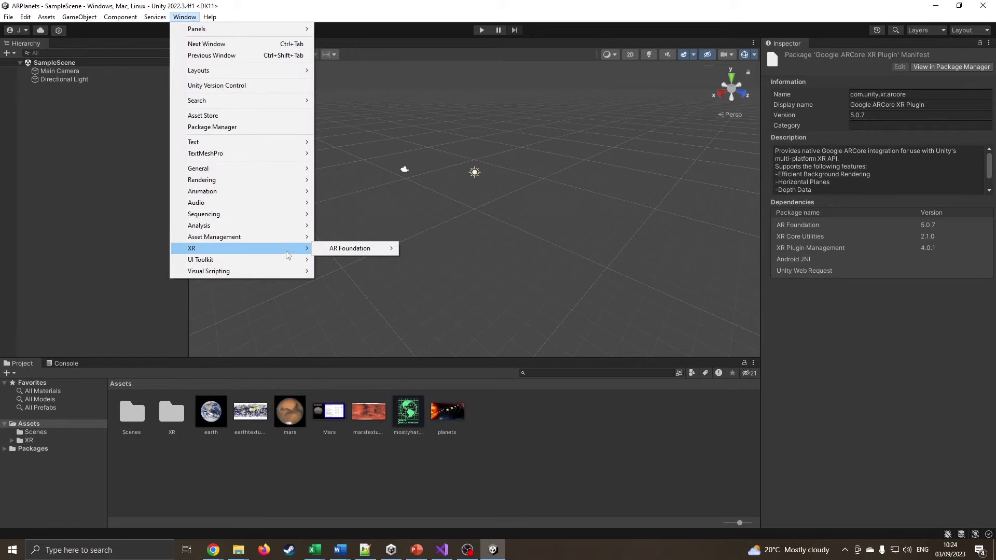
{"action": "mouse_move", "coordinate": [354, 253]}
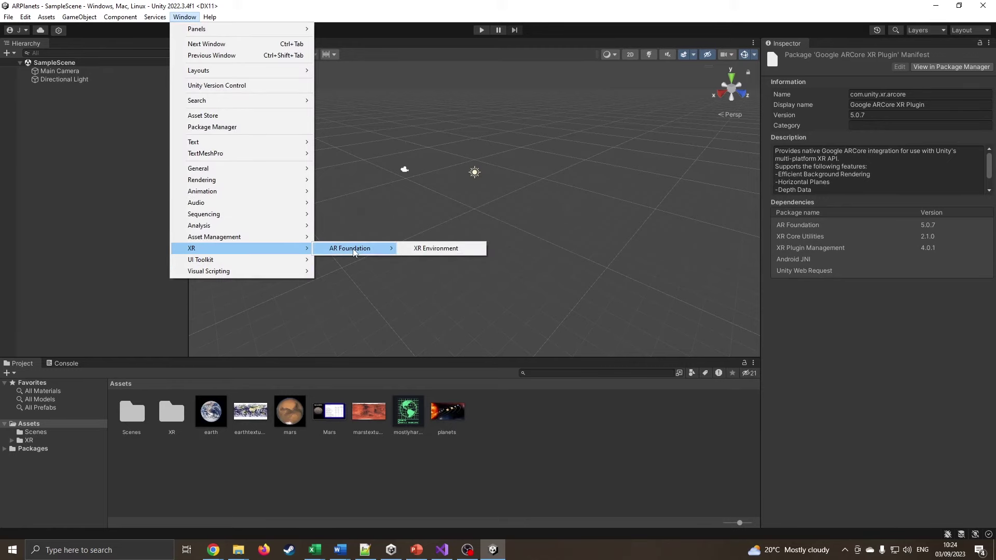
{"action": "left_click", "coordinate": [432, 251]}
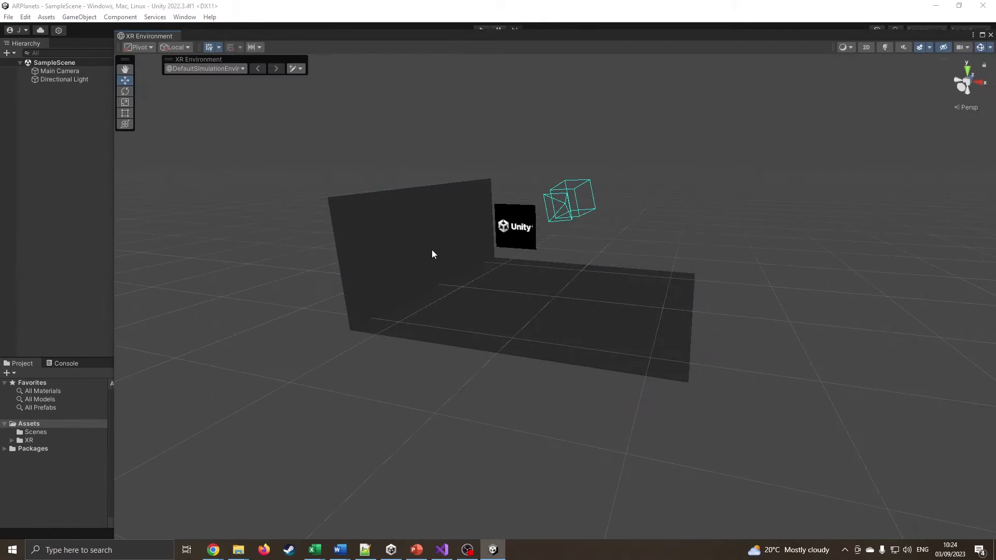
Look around the simulated room and browse the simulation environment list without changing it.
{"action": "mouse_move", "coordinate": [438, 251]}
{"action": "right_mouse_down"}
{"action": "mouse_move", "coordinate": [434, 285]}
{"action": "mouse_move", "coordinate": [529, 280]}
{"action": "mouse_move", "coordinate": [520, 293]}
{"action": "mouse_move", "coordinate": [441, 241]}
{"action": "right_mouse_up"}
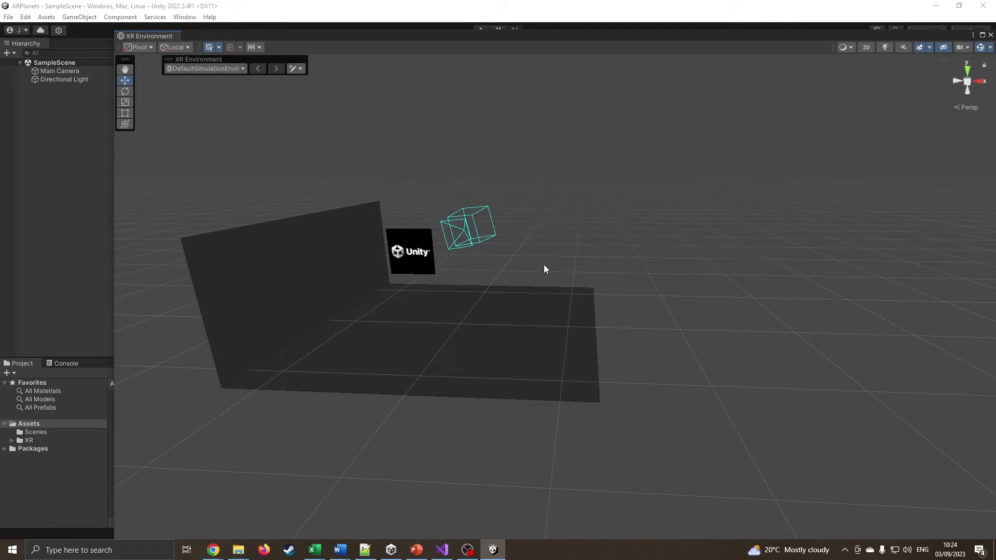
{"action": "mouse_move", "coordinate": [496, 289]}
{"action": "middle_mouse_down"}
{"action": "mouse_move", "coordinate": [578, 285]}
{"action": "mouse_move", "coordinate": [515, 291]}
{"action": "middle_mouse_up"}
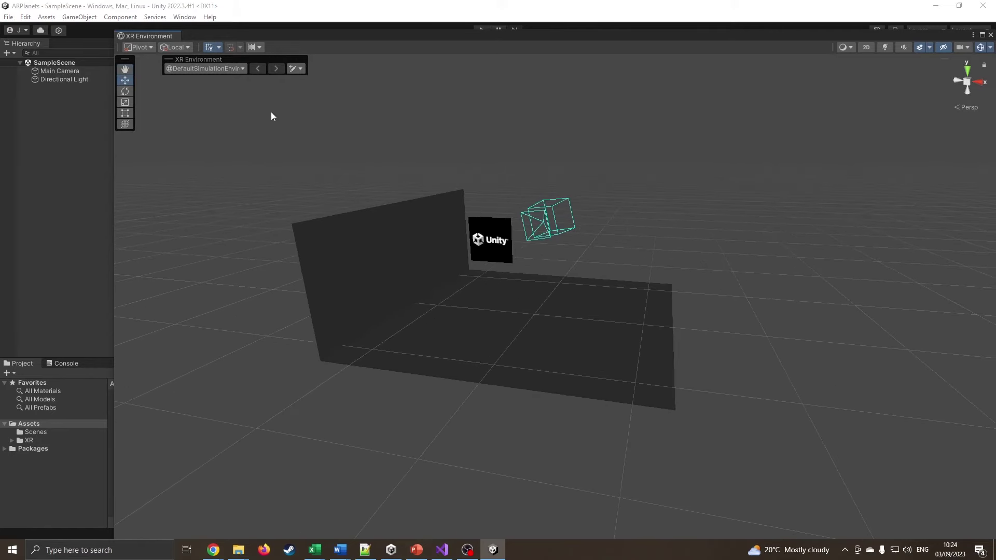
{"action": "left_click", "coordinate": [244, 69]}
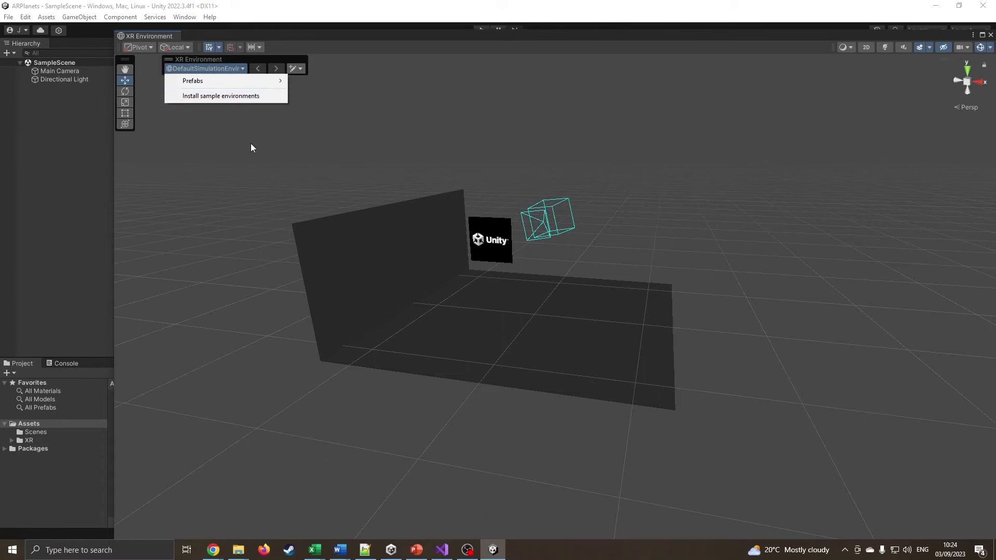
{"action": "left_click", "coordinate": [319, 152]}
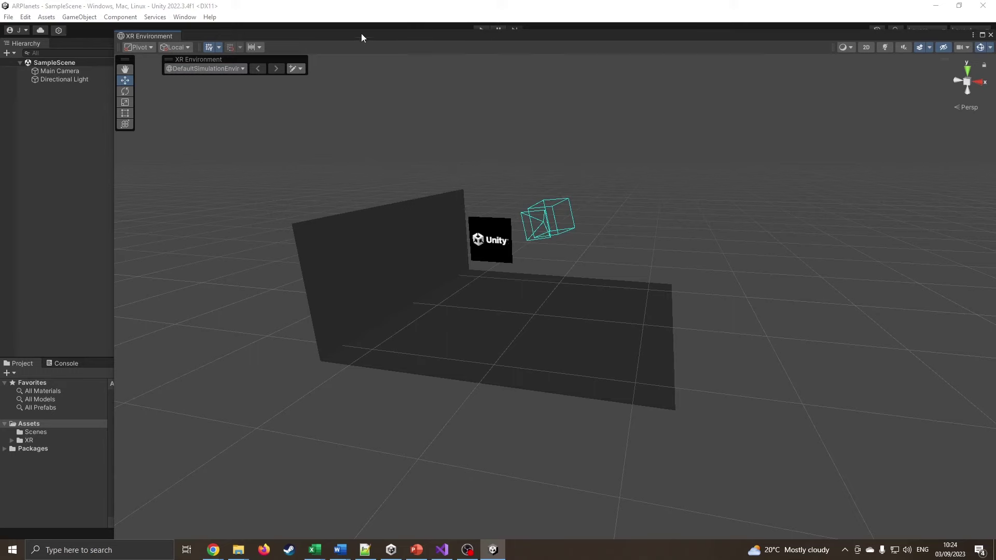
Dock XR Environment beside the Scene tab and shrink the Hierarchy and Project panels.
{"action": "left_click_drag", "start_coordinate": [360, 30], "coordinate": [348, 101]}
{"action": "left_click_drag", "start_coordinate": [151, 107], "coordinate": [329, 45]}
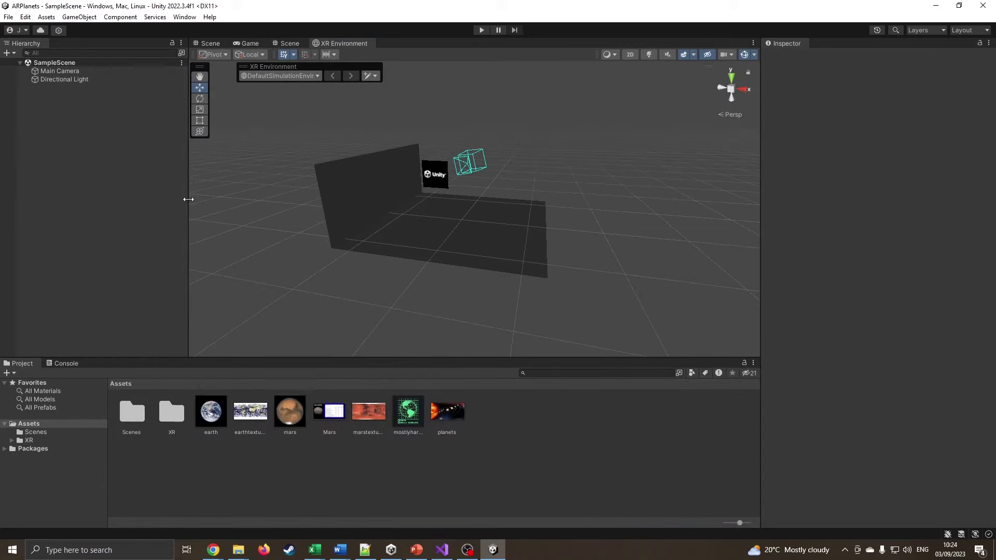
{"action": "left_click_drag", "start_coordinate": [188, 198], "coordinate": [135, 202]}
{"action": "left_click_drag", "start_coordinate": [287, 358], "coordinate": [283, 400]}
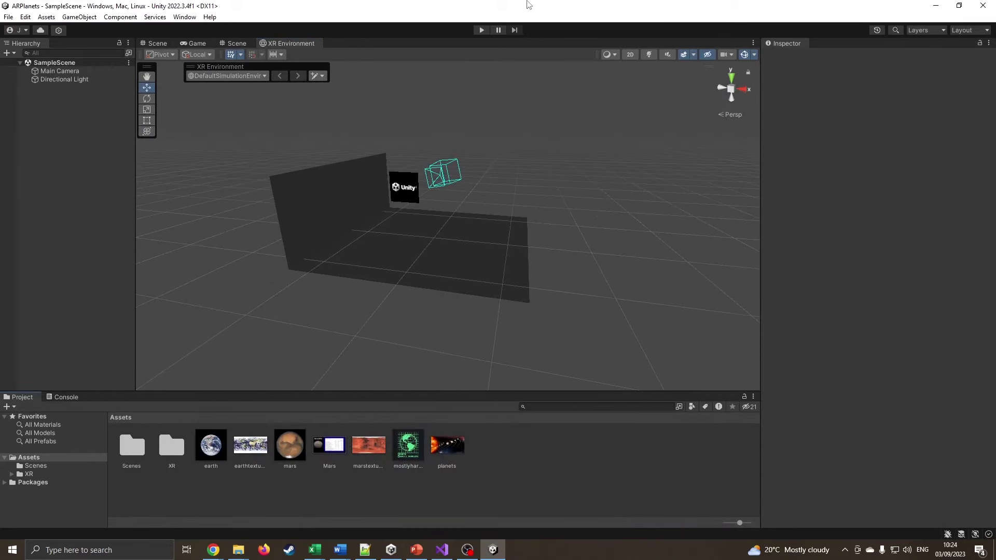
Test play mode briefly, then delete the original Main Camera.
{"action": "left_click", "coordinate": [481, 30]}
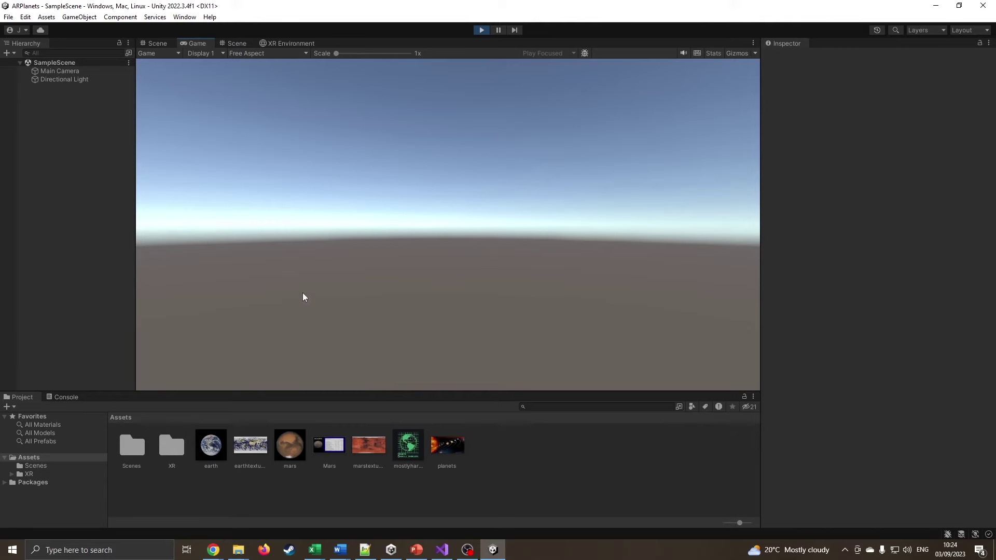
{"action": "left_click", "coordinate": [293, 45]}
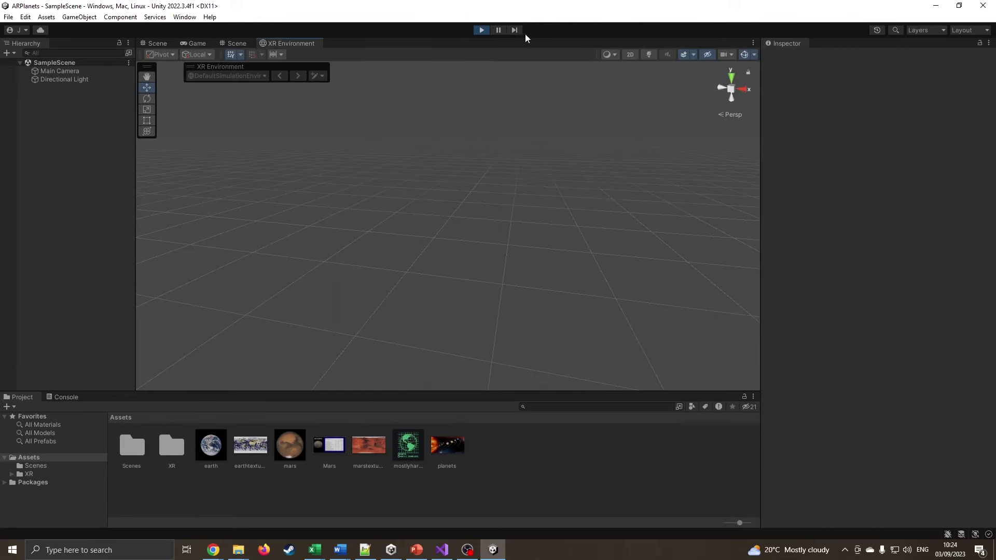
{"action": "left_click", "coordinate": [483, 31]}
{"action": "left_click", "coordinate": [65, 79]}
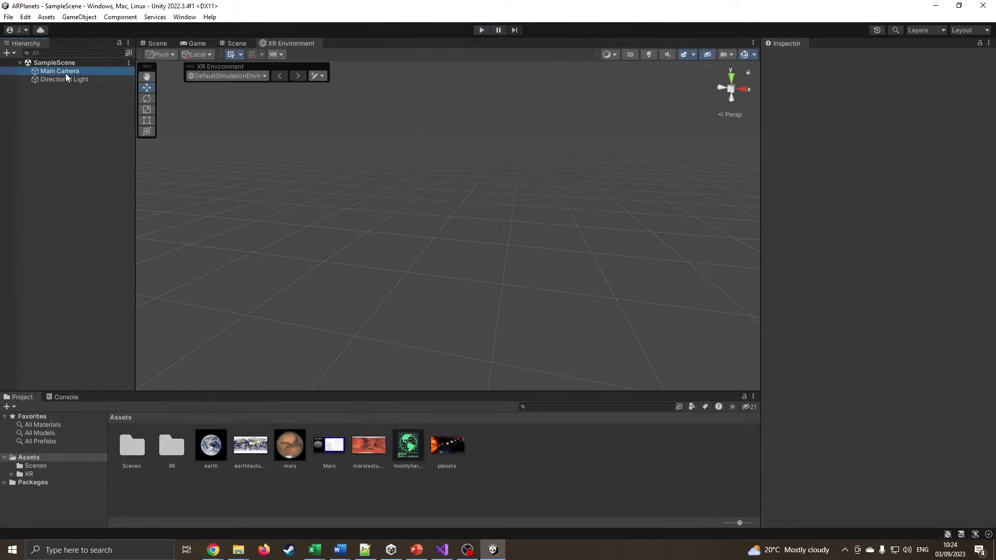
{"action": "left_click", "coordinate": [66, 72]}
{"action": "key", "text": "Delete"}
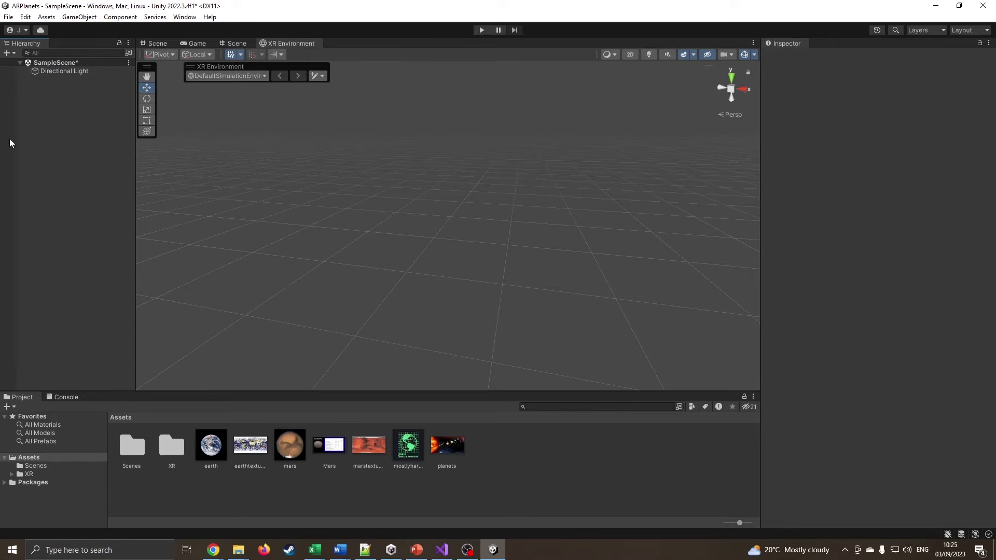
Add an XR > AR Session object to the scene.
{"action": "right_click", "coordinate": [49, 124]}
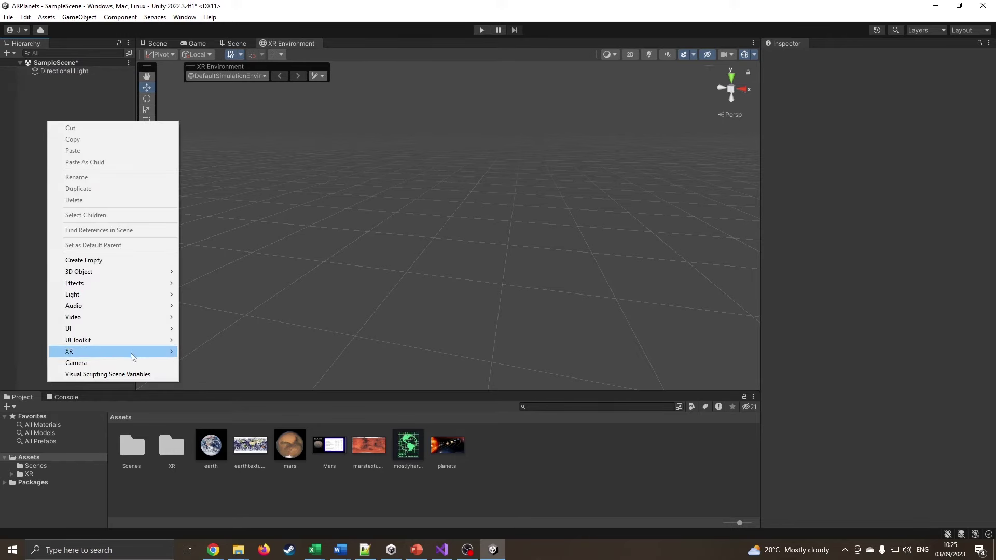
{"action": "mouse_move", "coordinate": [133, 352]}
{"action": "left_click", "coordinate": [209, 396]}
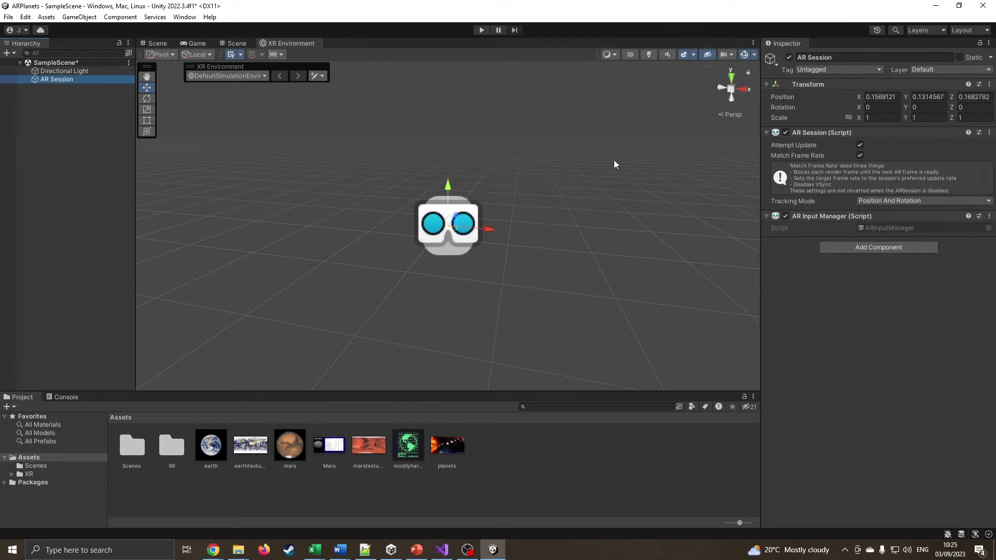
{"action": "left_click", "coordinate": [61, 117]}
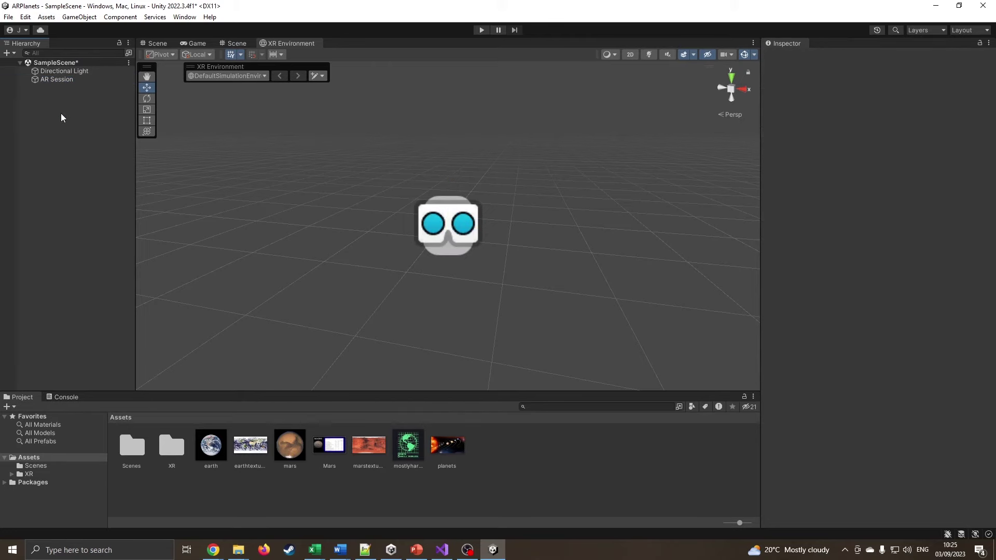
Add an XR Origin (Mobile AR) and expand it to show Camera Offset and Main Camera.
{"action": "right_click", "coordinate": [61, 117]}
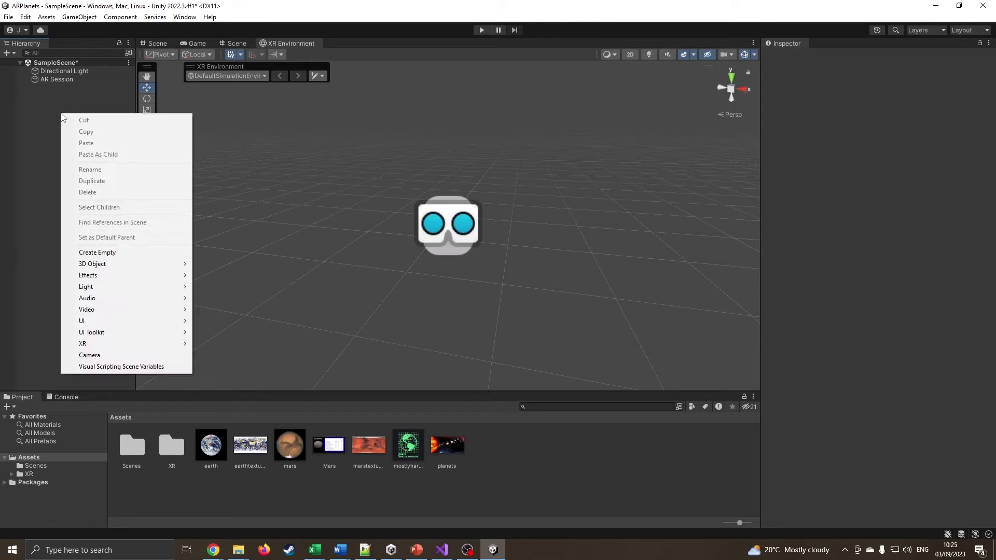
{"action": "mouse_move", "coordinate": [151, 344]}
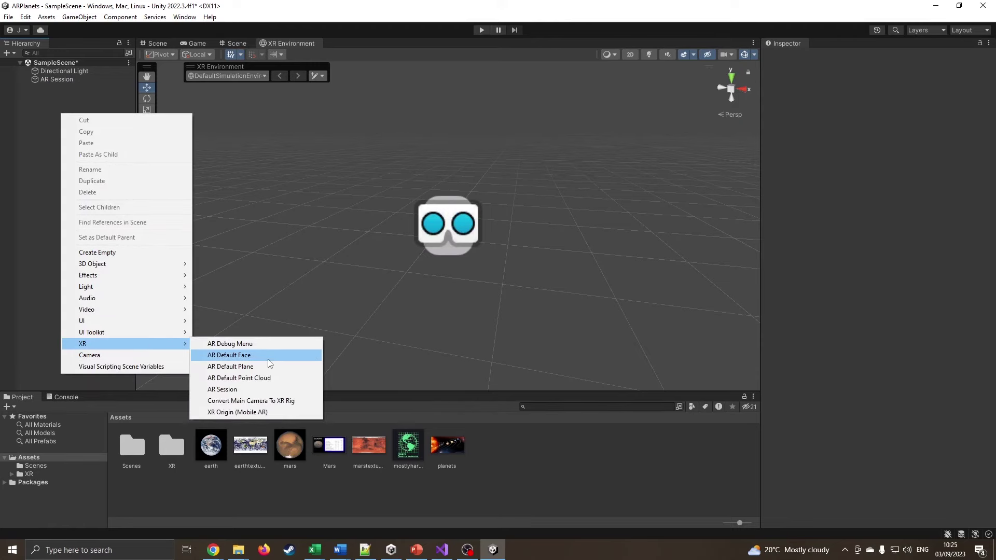
{"action": "left_click", "coordinate": [264, 412]}
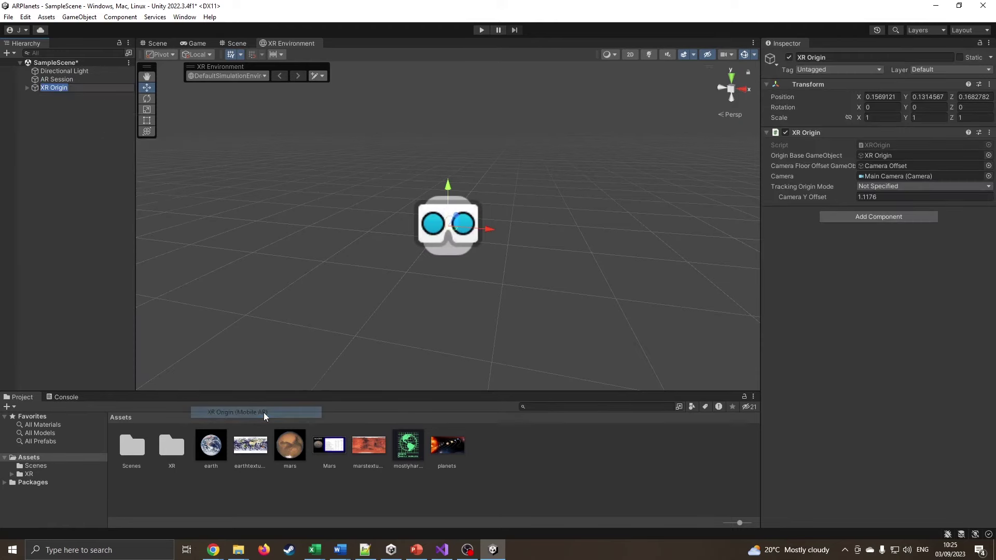
{"action": "left_click", "coordinate": [27, 89]}
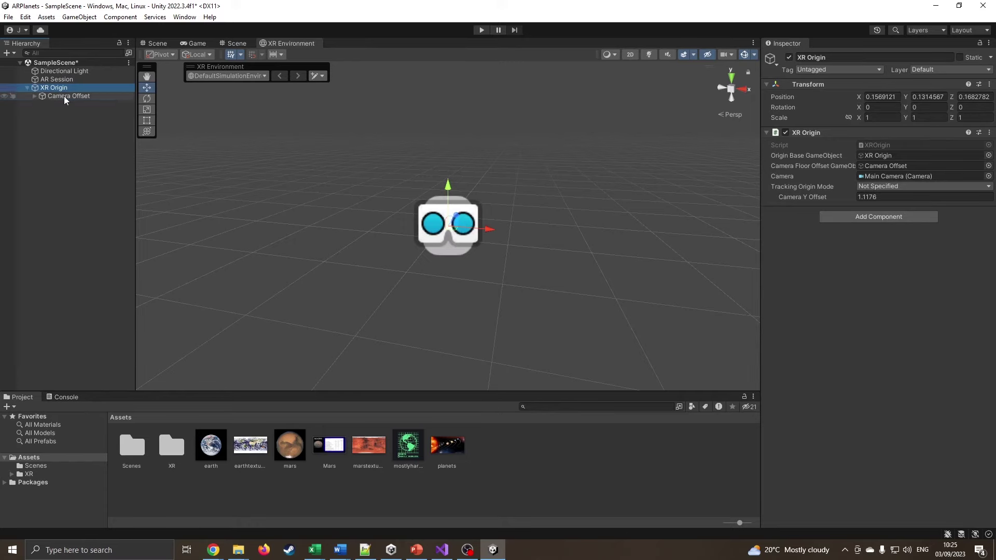
{"action": "left_click", "coordinate": [63, 96]}
{"action": "left_click", "coordinate": [34, 96]}
{"action": "left_click", "coordinate": [61, 105]}
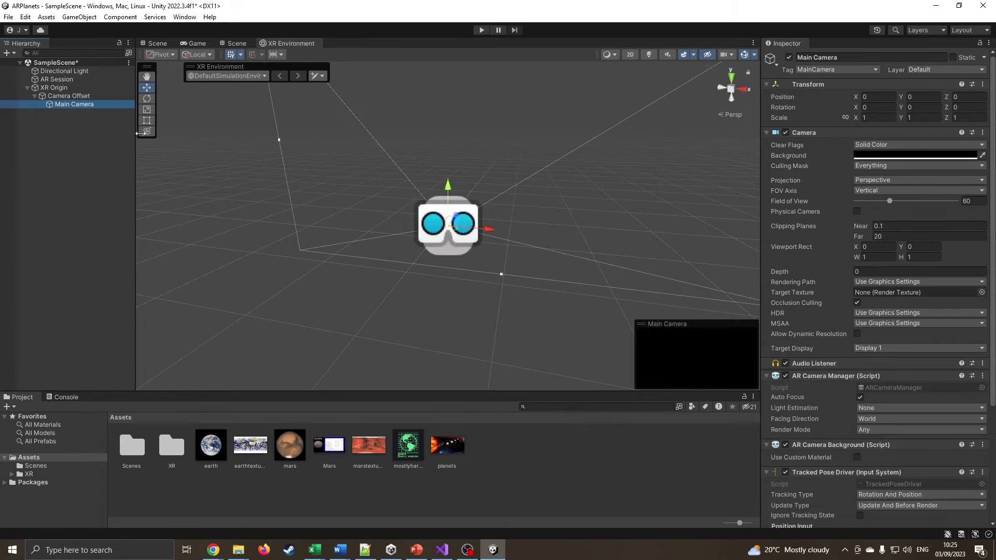
{"action": "left_click", "coordinate": [59, 205]}
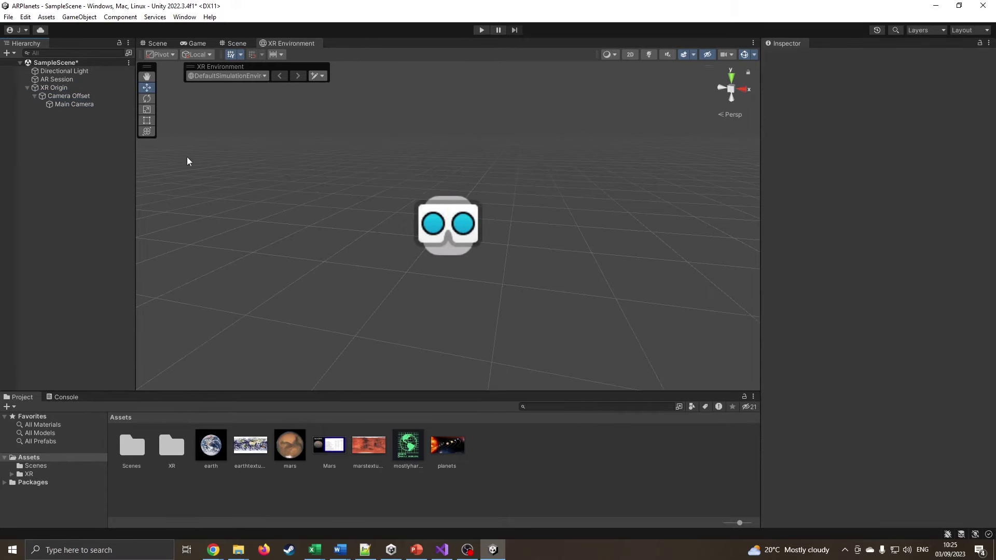
{"action": "left_click", "coordinate": [235, 43]}
{"action": "left_click", "coordinate": [289, 43]}
{"action": "left_click", "coordinate": [482, 31]}
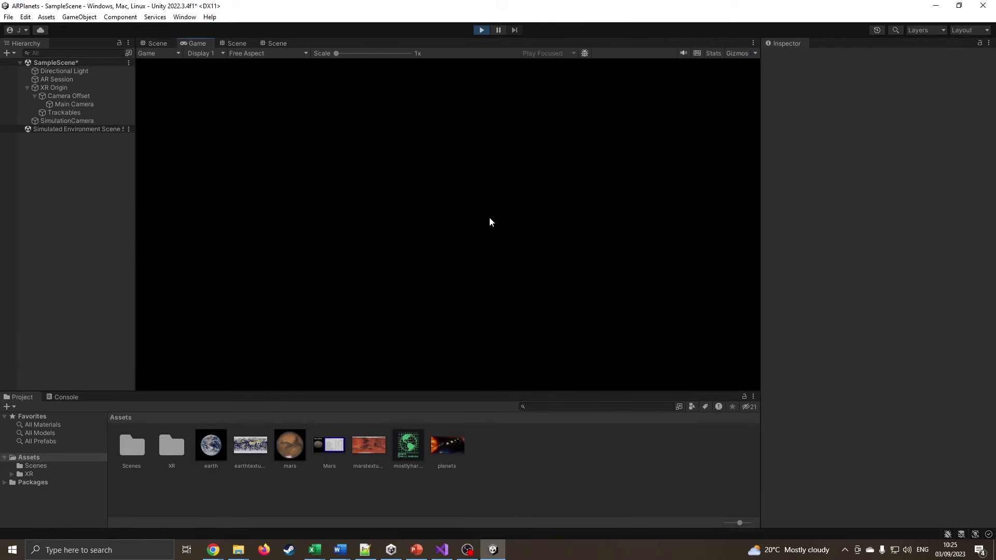
{"action": "right_click_drag", "start_coordinate": [431, 233], "coordinate": [473, 259]}
{"action": "key", "text": "w"}
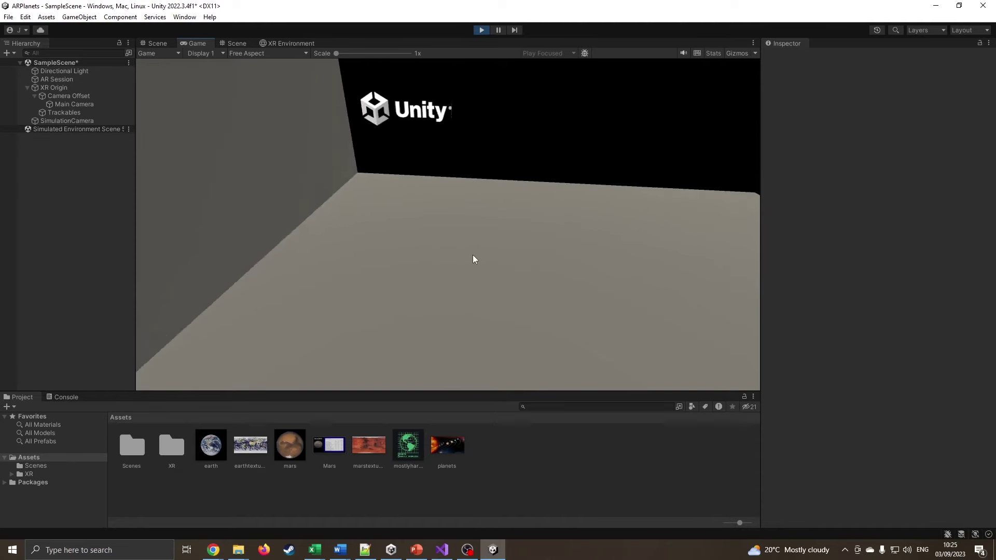
{"action": "left_click", "coordinate": [482, 30]}
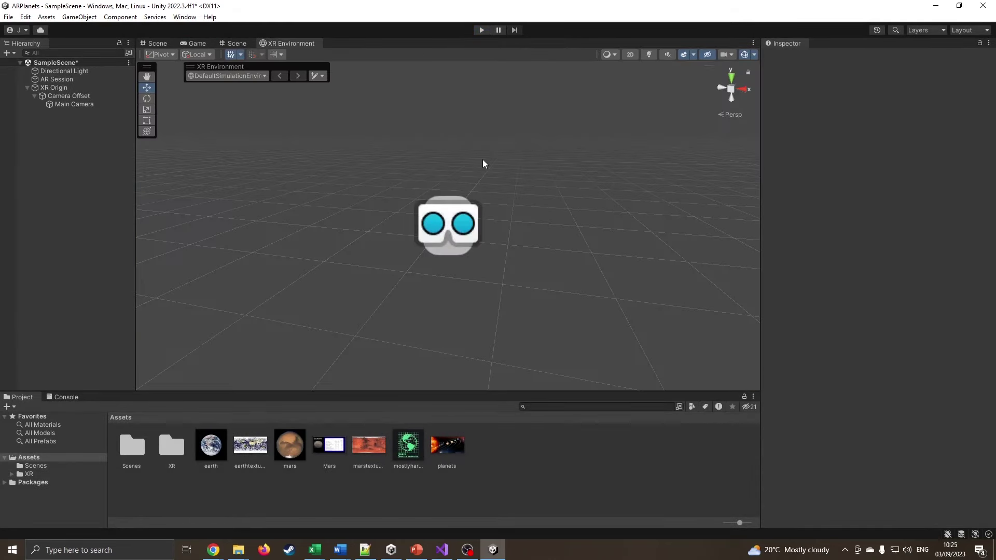
{"action": "left_click", "coordinate": [235, 44]}
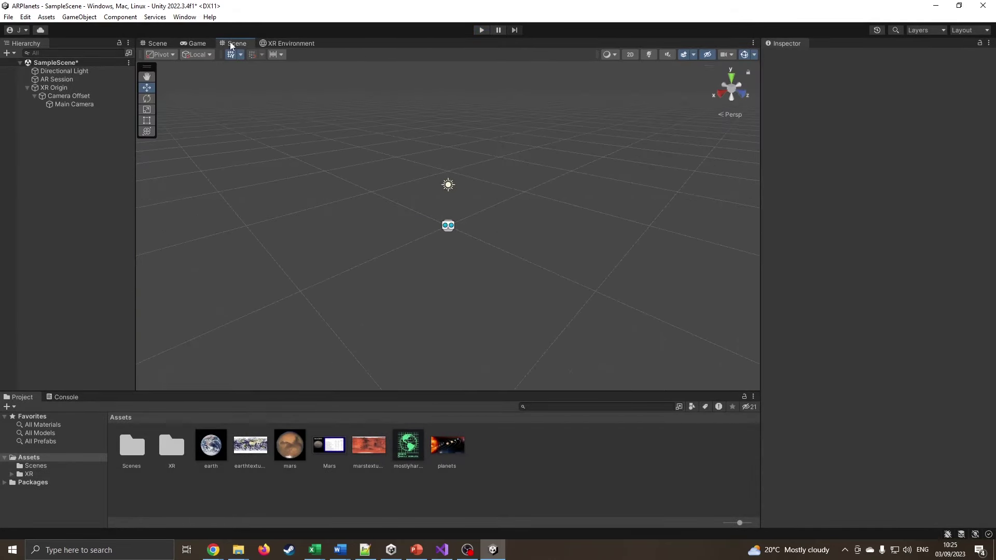
{"action": "left_click", "coordinate": [196, 44]}
{"action": "left_click", "coordinate": [157, 45]}
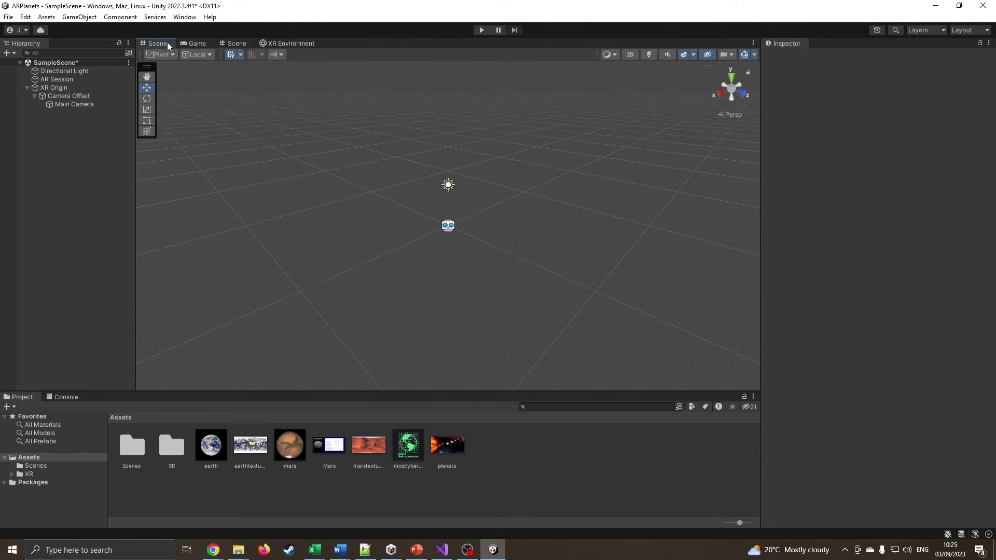
{"action": "left_click", "coordinate": [272, 44]}
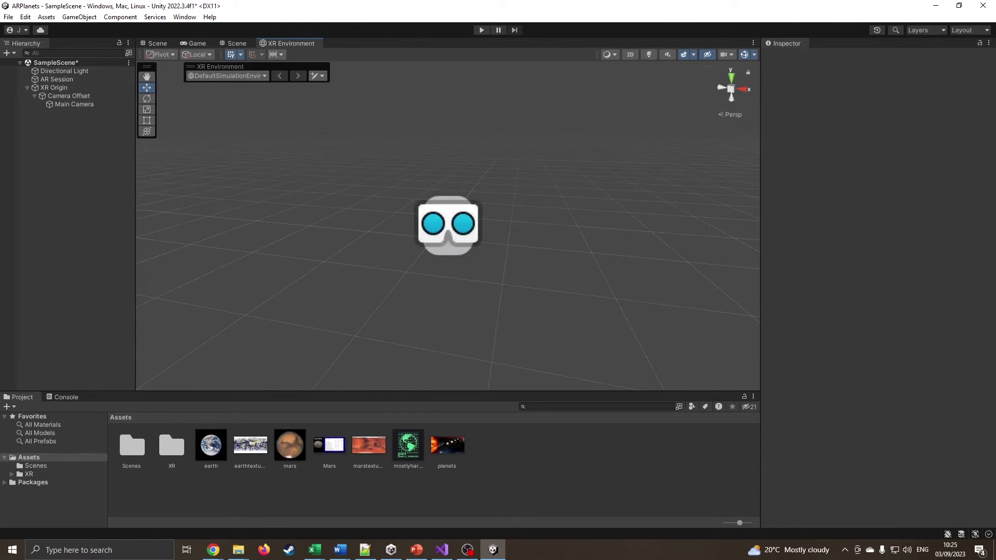
Open the XR Environment toolbar dropdown listing Create, Duplicate and Edit environment.
{"action": "key", "text": "alt+Tab"}
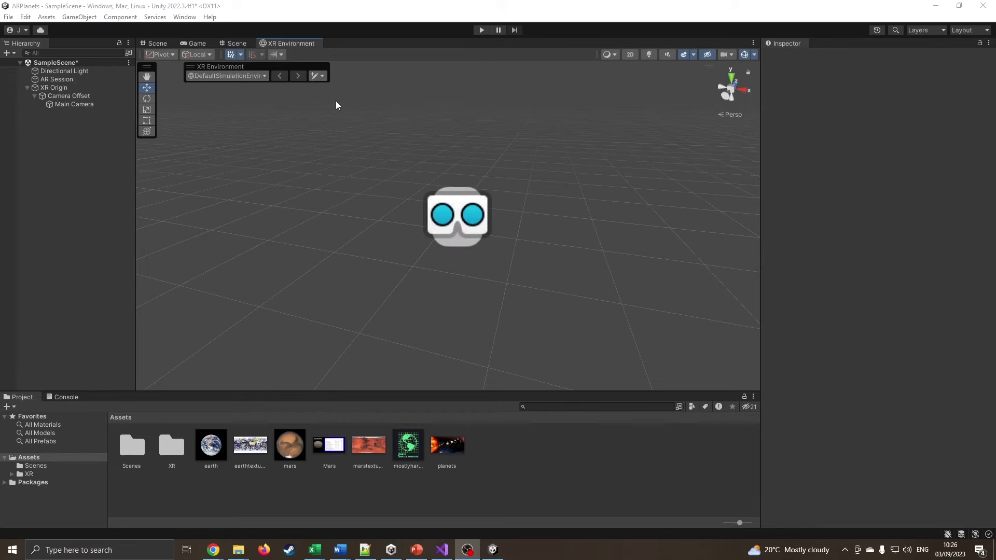
{"action": "left_click", "coordinate": [322, 76]}
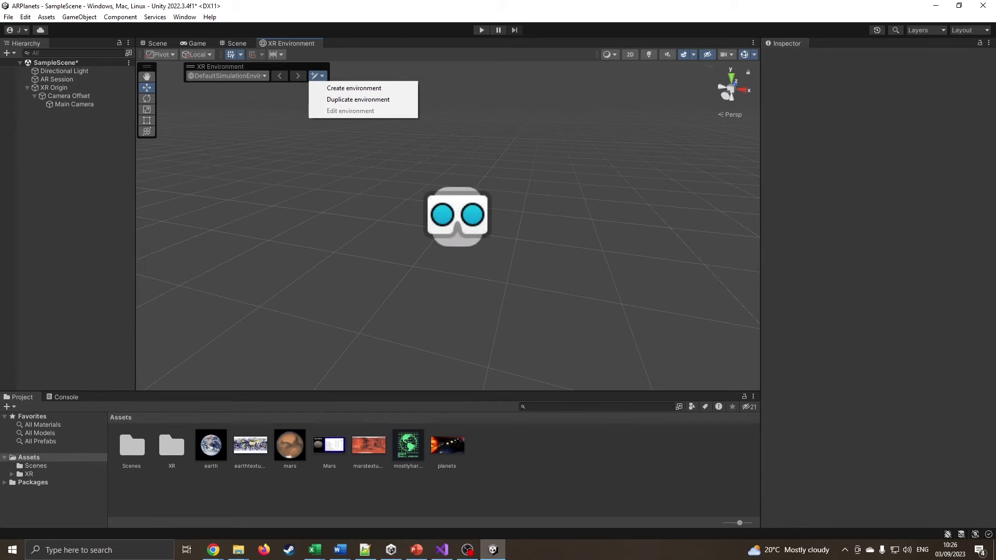
{"action": "left_click", "coordinate": [871, 280]}
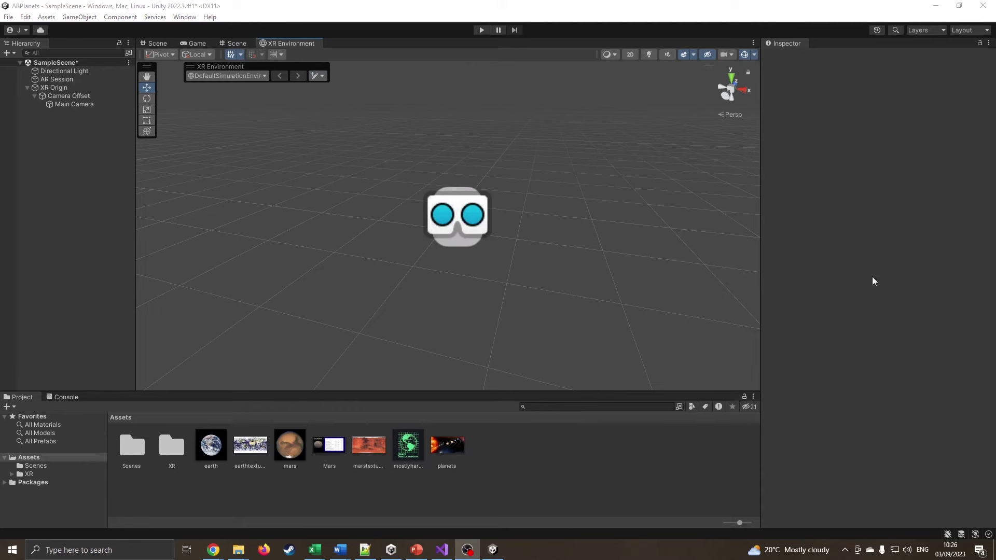
{"action": "left_click", "coordinate": [322, 76]}
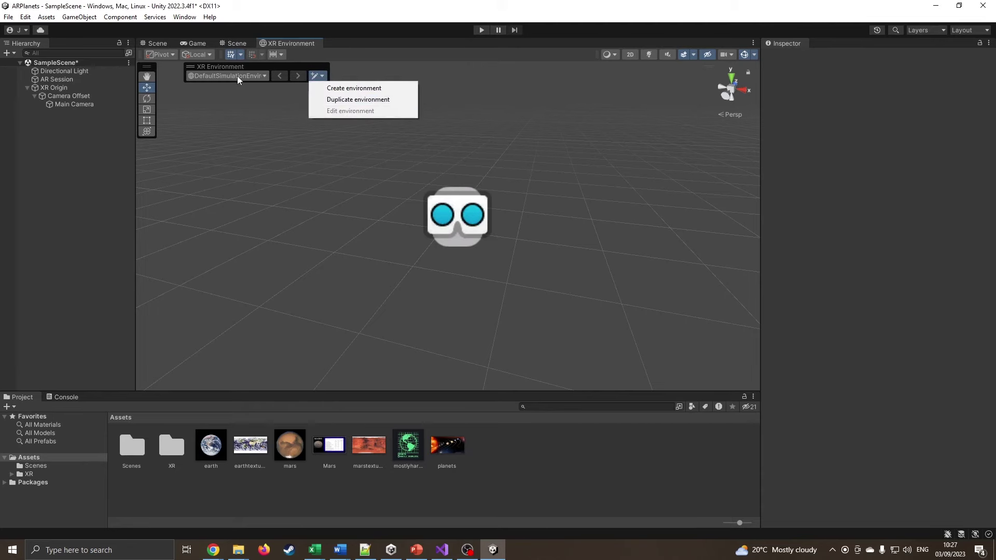
Duplicate the current simulation environment and save it as TestAR01 in Assets.
{"action": "left_click", "coordinate": [347, 101]}
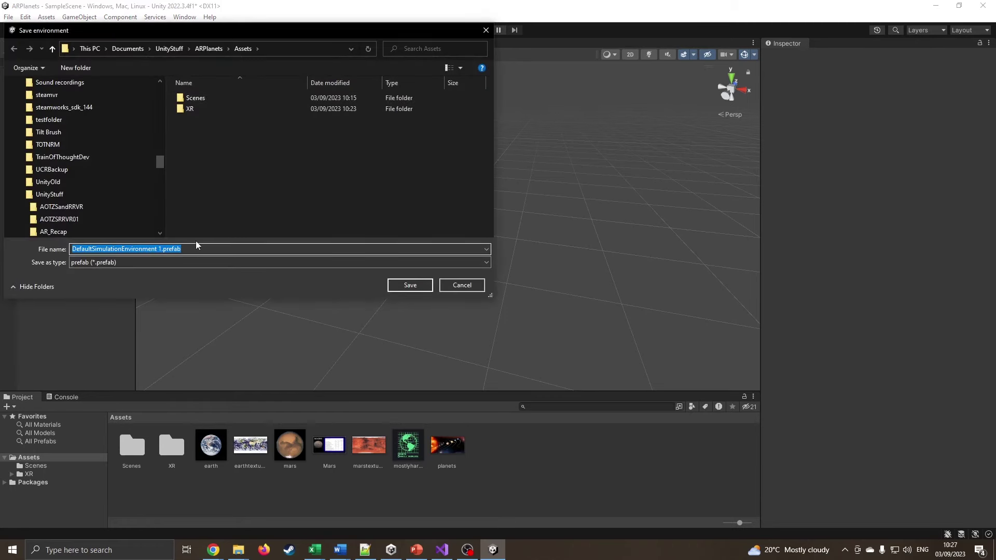
{"action": "type", "text": "TestAR01"}
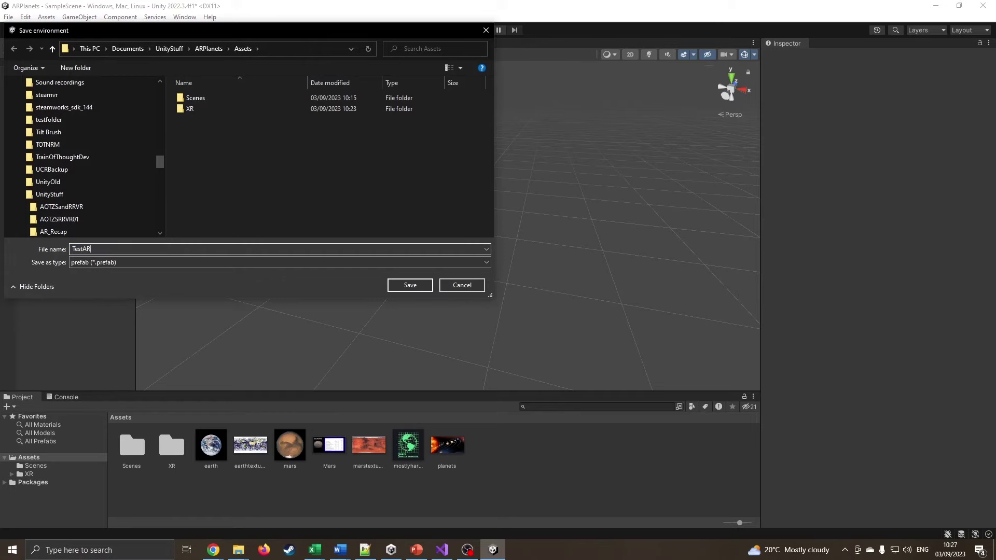
{"action": "left_click", "coordinate": [410, 286]}
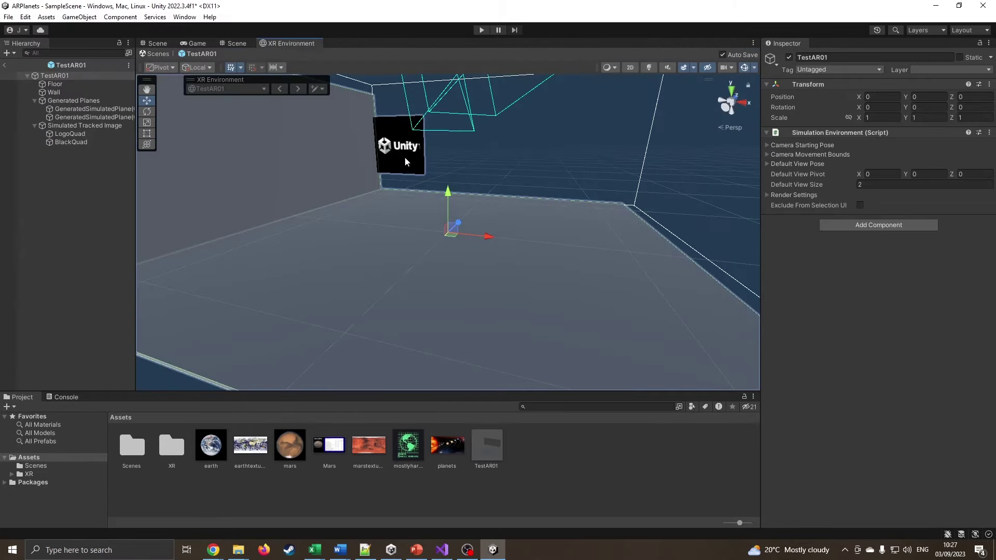
Delete the default Simulated Tracked Image and its logo quads from TestAR01.
{"action": "mouse_move", "coordinate": [362, 190]}
{"action": "right_mouse_down"}
{"action": "mouse_move", "coordinate": [384, 205]}
{"action": "mouse_move", "coordinate": [374, 200]}
{"action": "right_mouse_up"}
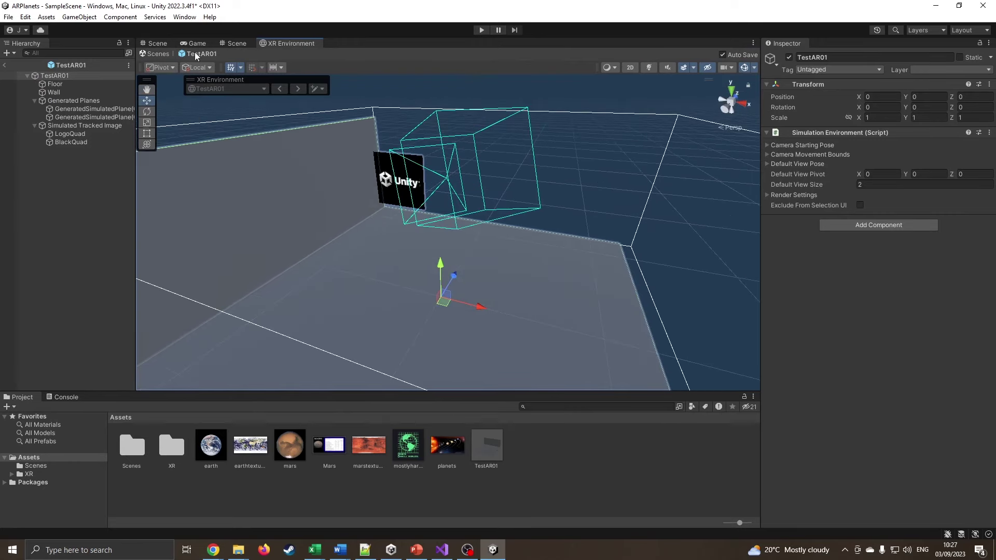
{"action": "left_click", "coordinate": [304, 218]}
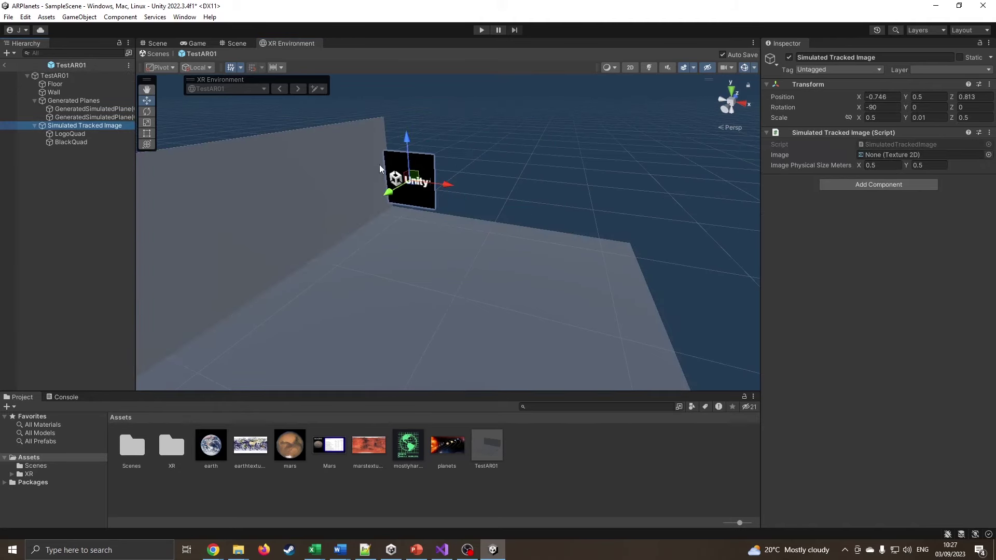
{"action": "left_click", "coordinate": [72, 134]}
{"action": "left_click", "coordinate": [83, 127]}
{"action": "key", "text": "Delete"}
{"action": "right_click", "coordinate": [75, 178]}
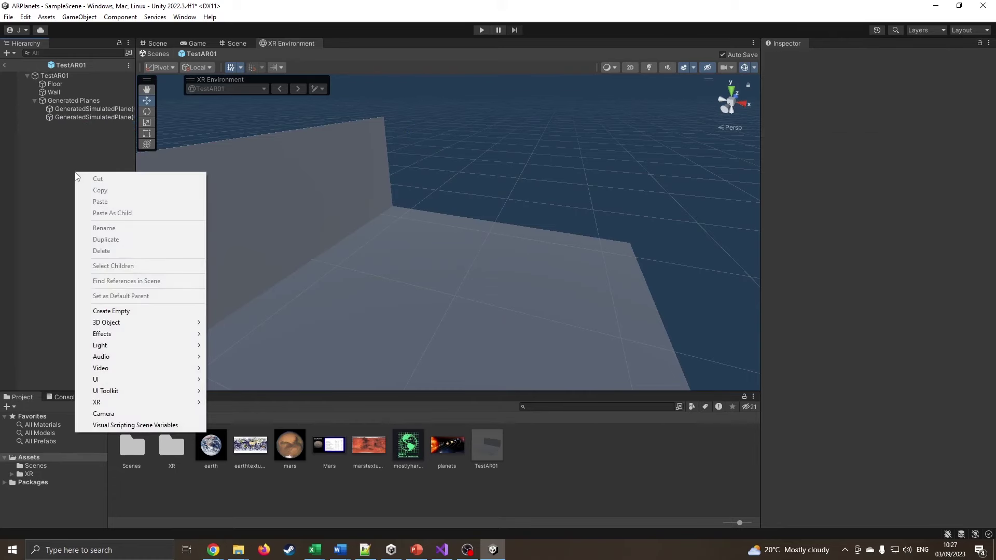
{"action": "mouse_move", "coordinate": [131, 323]}
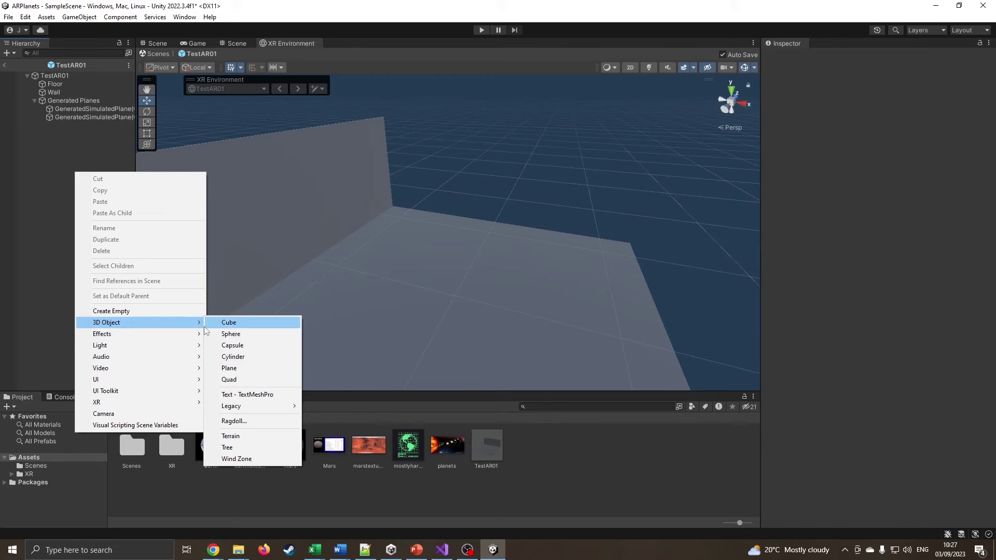
Create an empty GameObject named TrackedImage01.
{"action": "left_click", "coordinate": [132, 311]}
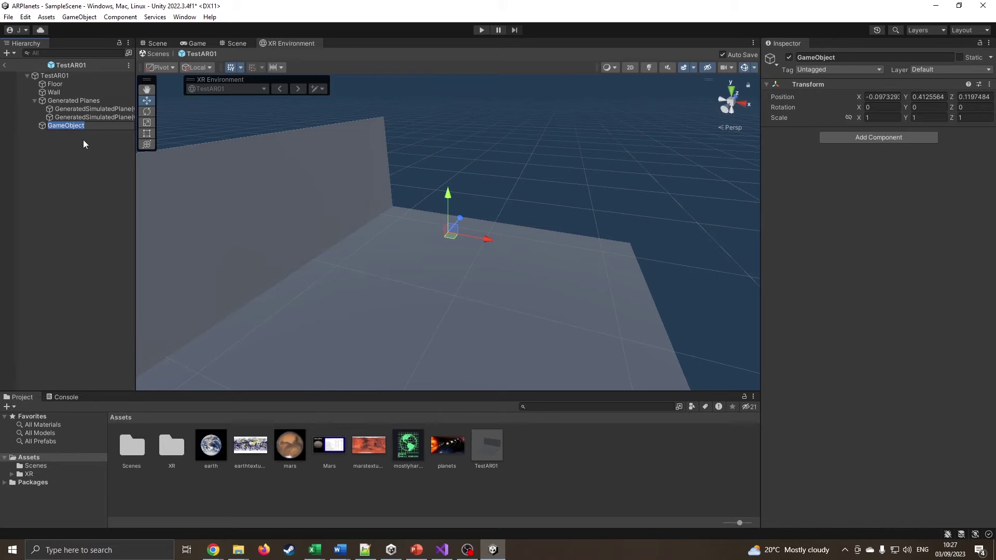
{"action": "type", "text": "TrackedImage01"}
{"action": "key", "text": "Return"}
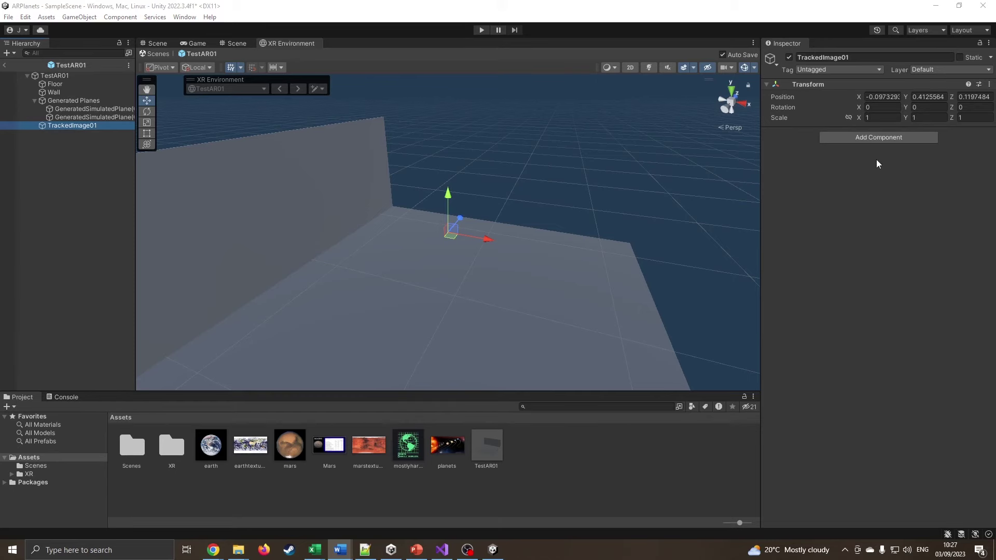
Add a Simulated Tracked Image component using the mars image at 1 × 1 metres.
{"action": "left_click", "coordinate": [874, 138]}
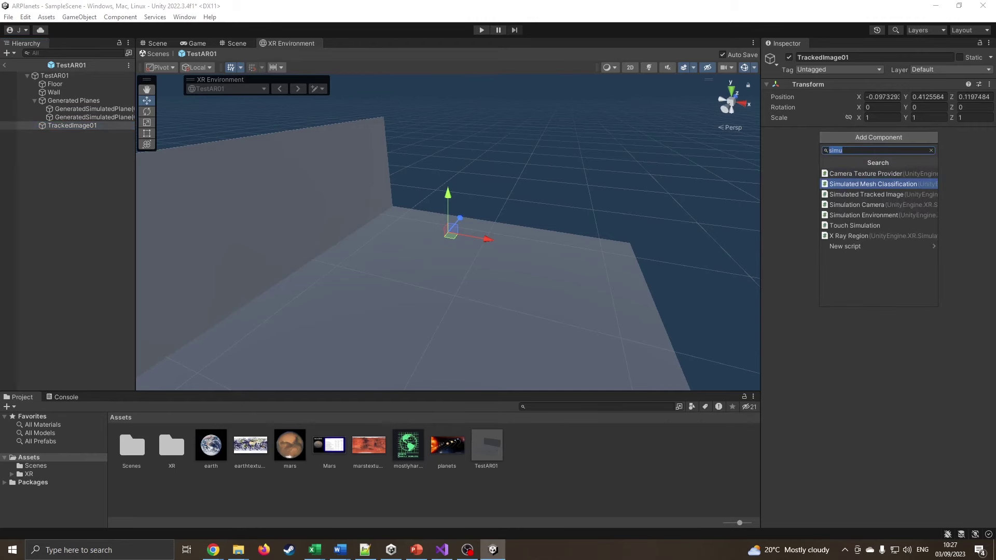
{"action": "key", "text": "alt+Tab"}
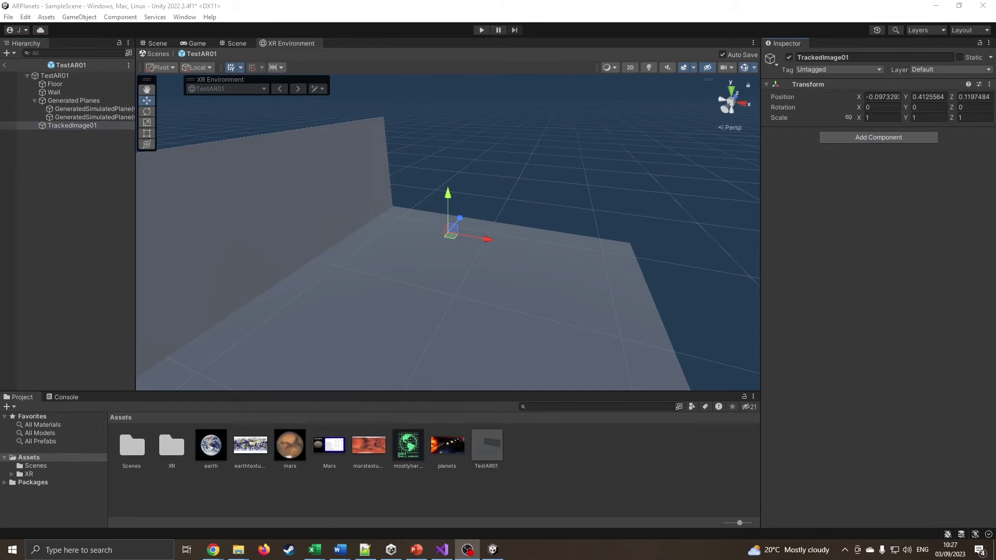
{"action": "left_click", "coordinate": [862, 138]}
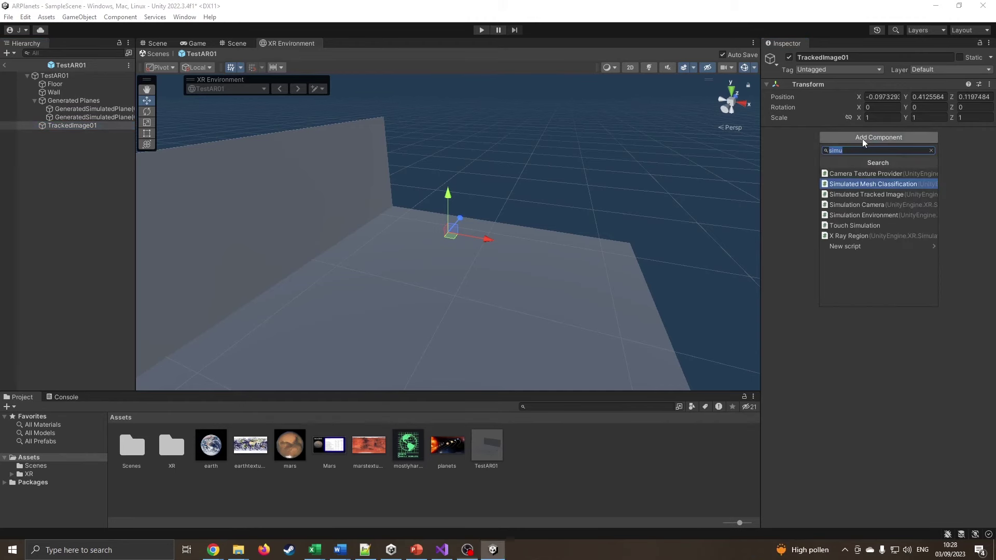
{"action": "left_click", "coordinate": [866, 194]}
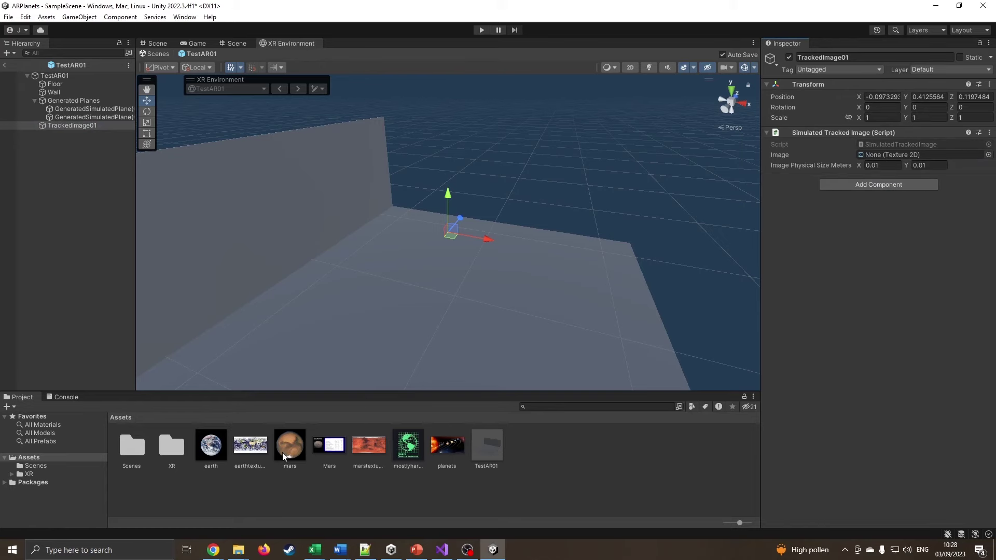
{"action": "left_click_drag", "start_coordinate": [282, 452], "coordinate": [872, 157]}
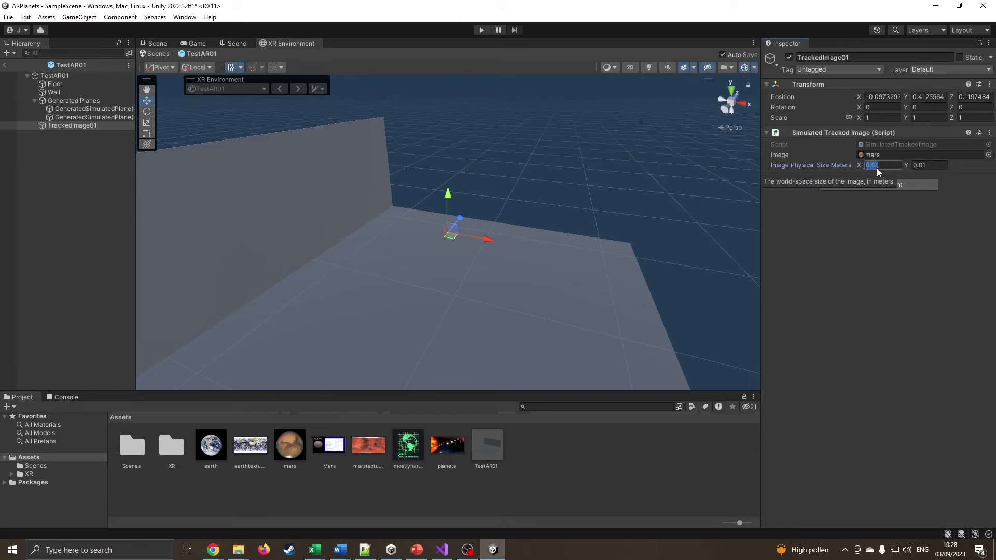
{"action": "type", "text": "1"}
{"action": "left_click", "coordinate": [928, 164]}
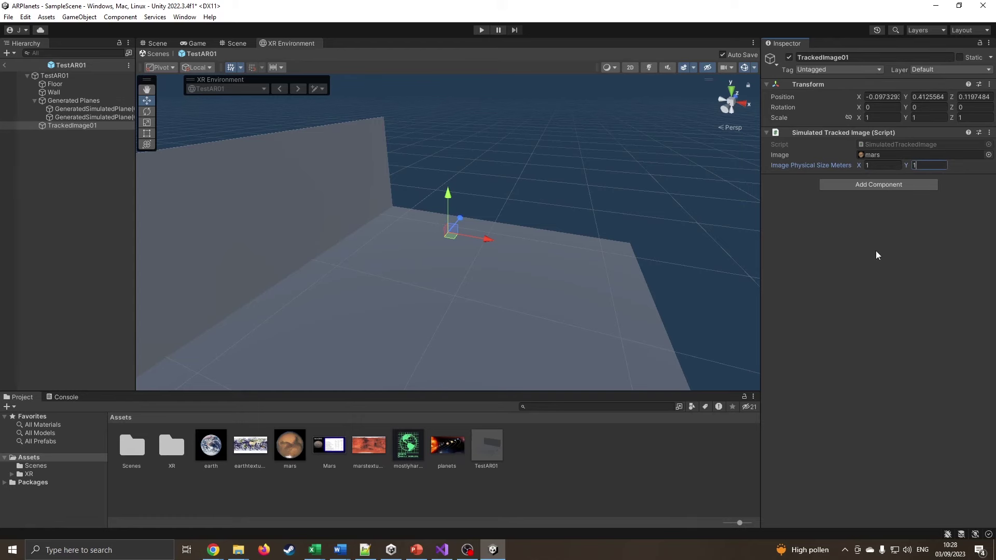
{"action": "type", "text": "1"}
{"action": "key", "text": "Return"}
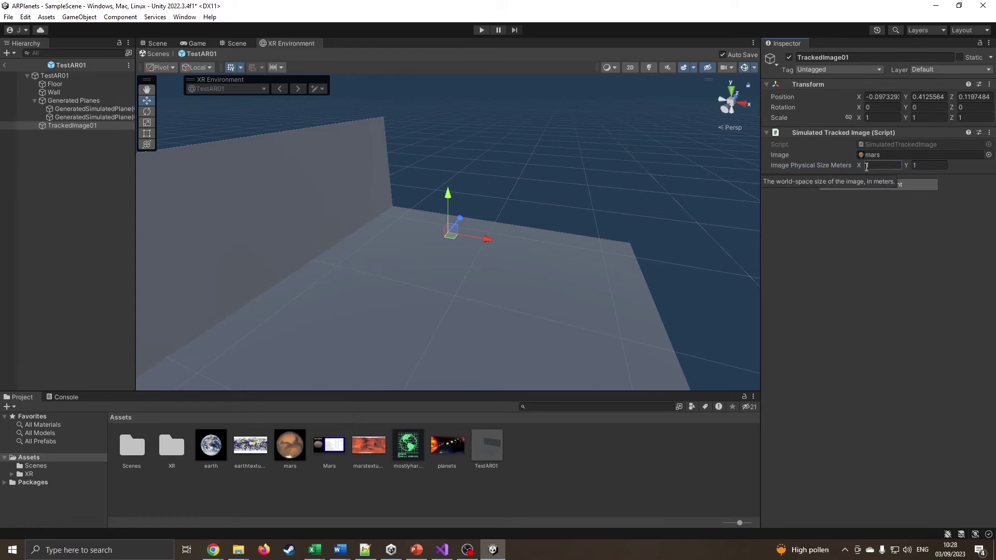
Add a Quad child under TrackedImage01 and apply the mars texture to it.
{"action": "right_click", "coordinate": [67, 124]}
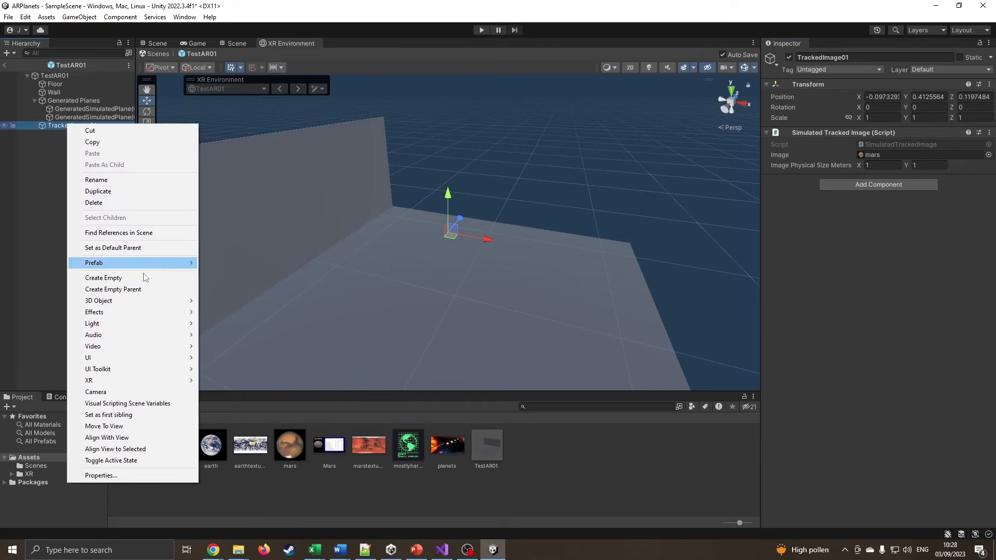
{"action": "mouse_move", "coordinate": [165, 300]}
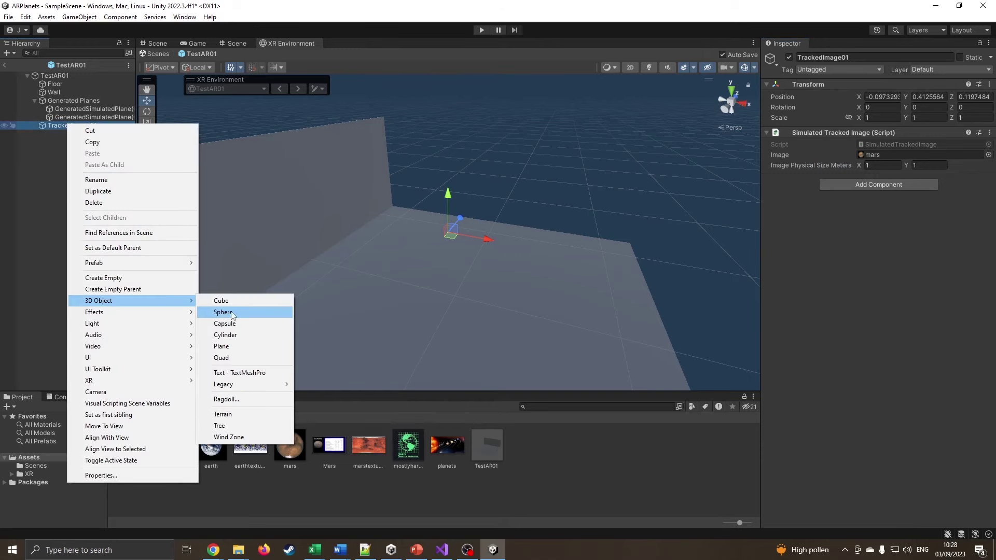
{"action": "left_click", "coordinate": [221, 357]}
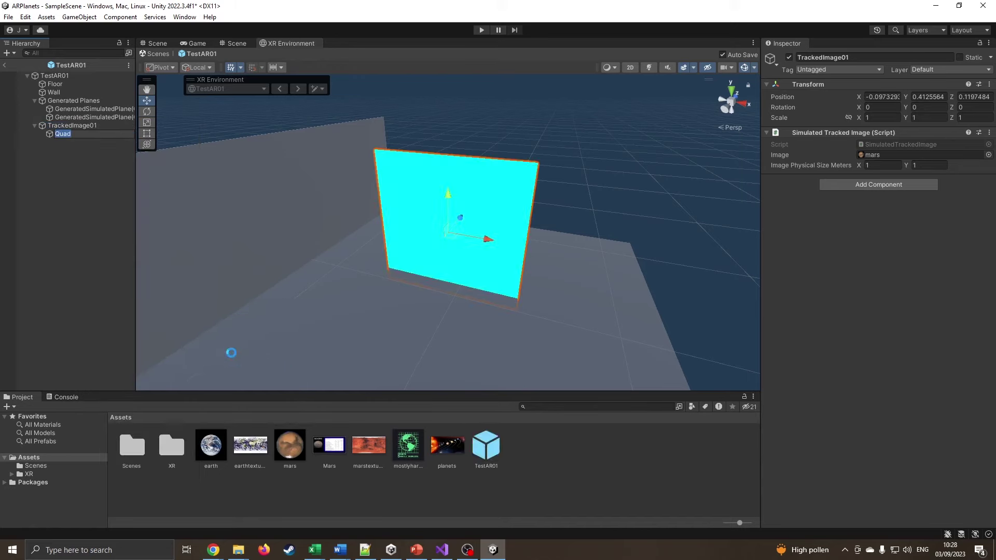
{"action": "left_click", "coordinate": [86, 126]}
{"action": "left_click", "coordinate": [83, 134]}
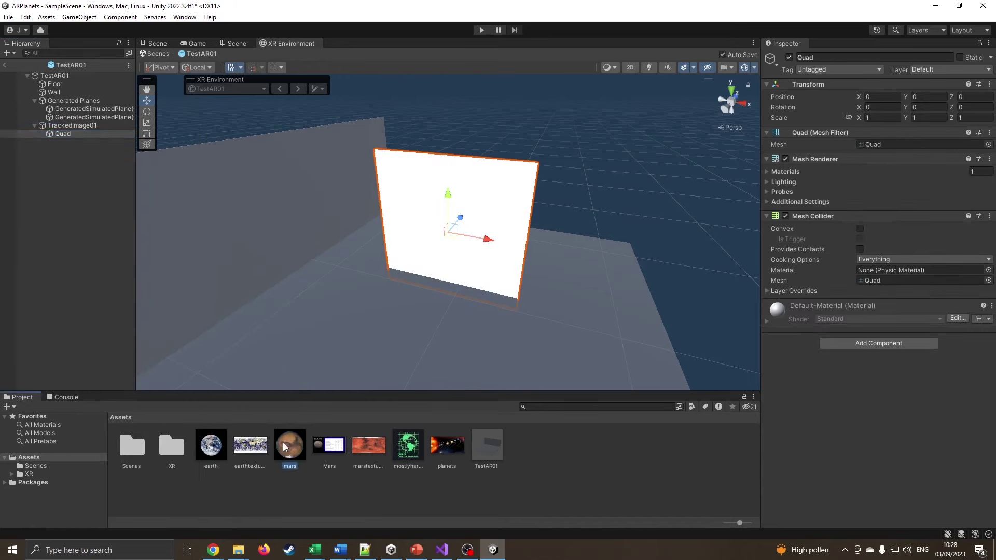
{"action": "left_click_drag", "start_coordinate": [282, 443], "coordinate": [805, 405]}
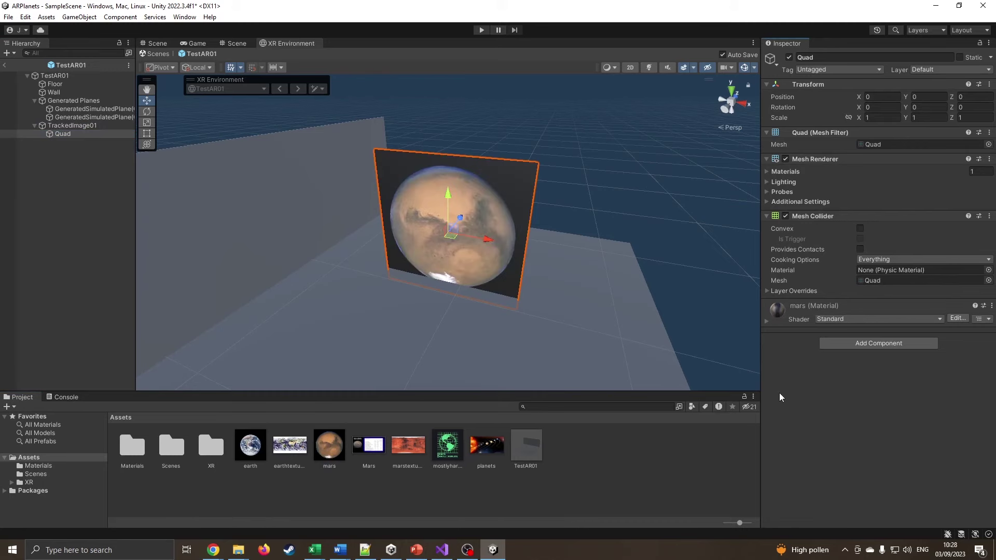
{"action": "left_click", "coordinate": [77, 126]}
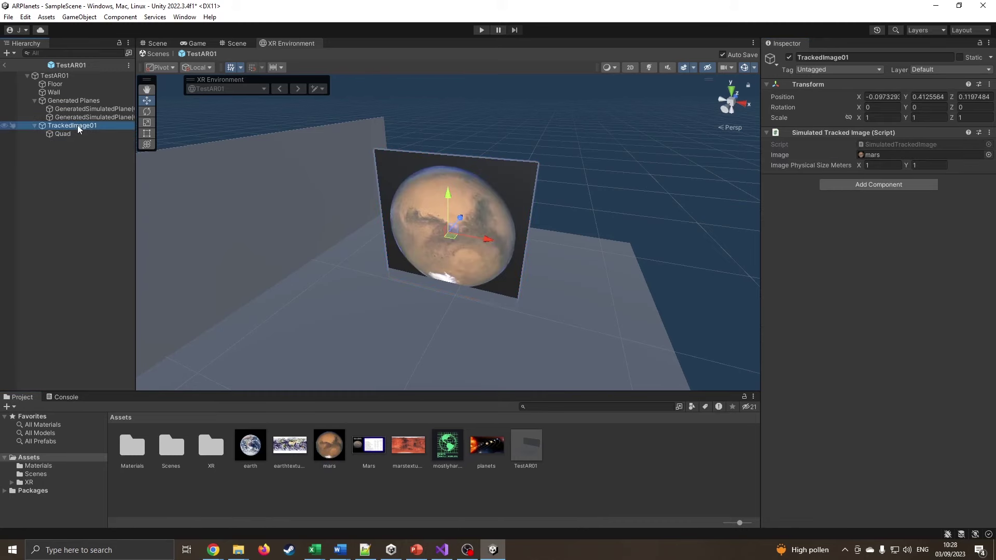
{"action": "left_click", "coordinate": [67, 132]}
{"action": "left_click", "coordinate": [73, 124]}
{"action": "left_click", "coordinate": [68, 132]}
{"action": "left_click", "coordinate": [75, 127]}
Scale the Mars quad to about half size and move it back against the wall.
{"action": "left_click", "coordinate": [147, 123]}
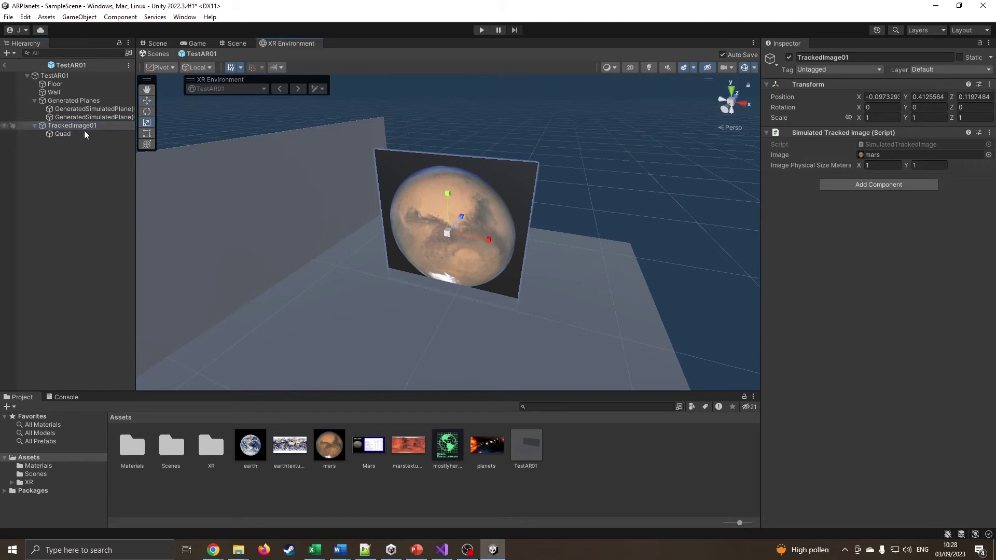
{"action": "left_click_drag", "start_coordinate": [446, 235], "coordinate": [438, 253]}
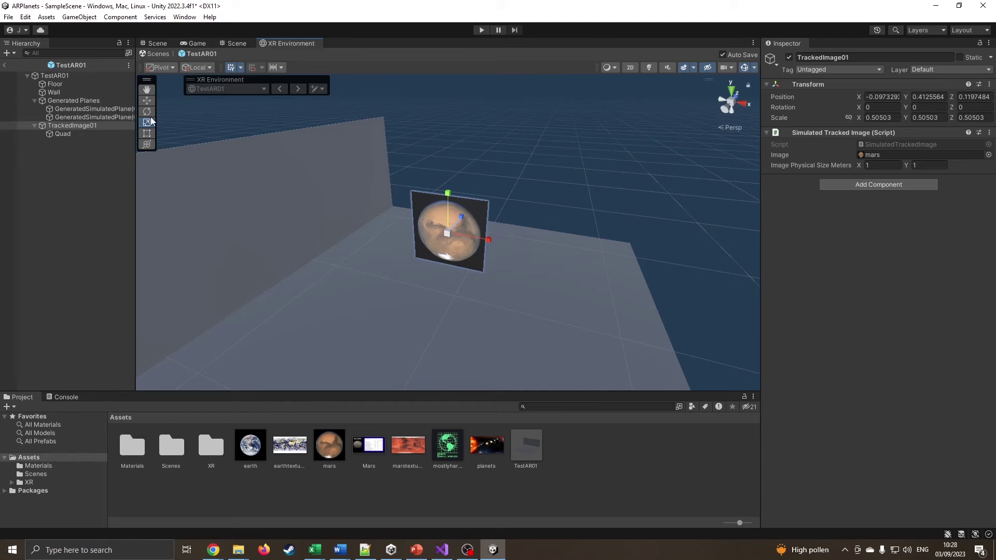
{"action": "left_click", "coordinate": [149, 101]}
{"action": "mouse_move", "coordinate": [460, 218]}
{"action": "left_mouse_down"}
{"action": "mouse_move", "coordinate": [500, 200]}
{"action": "mouse_move", "coordinate": [515, 204]}
{"action": "mouse_move", "coordinate": [453, 215]}
{"action": "left_mouse_up"}
{"action": "right_click_drag", "start_coordinate": [453, 216], "coordinate": [485, 240]}
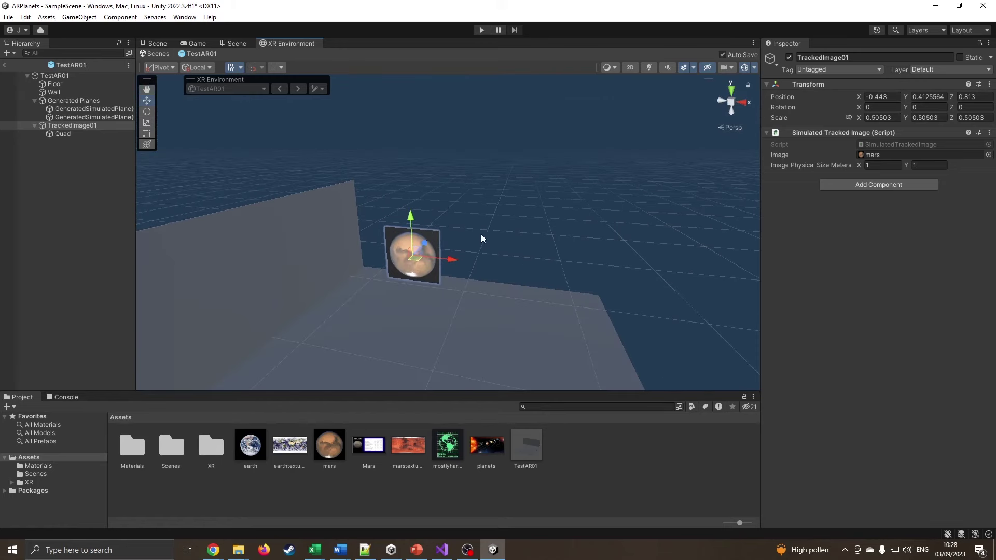
{"action": "left_click", "coordinate": [81, 128]}
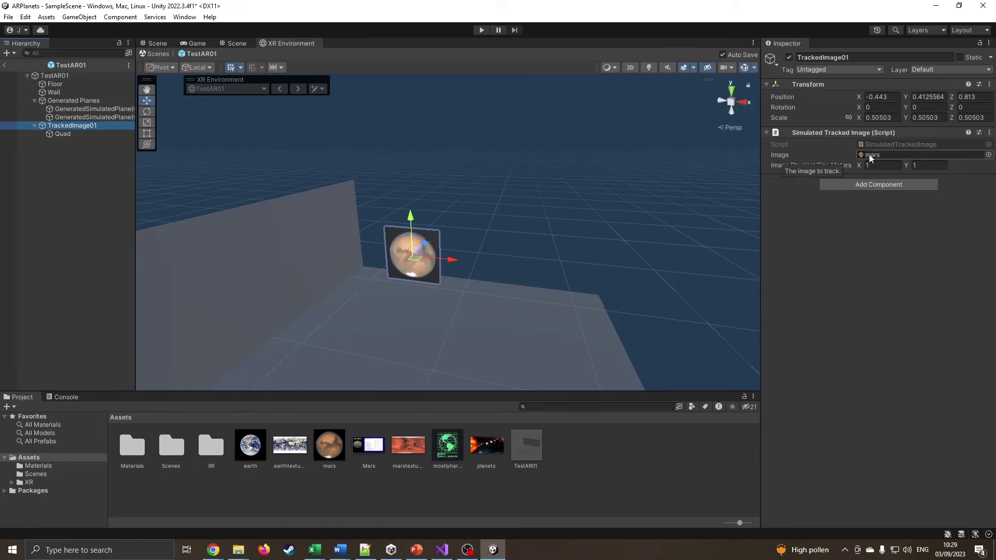
{"action": "left_click", "coordinate": [61, 134]}
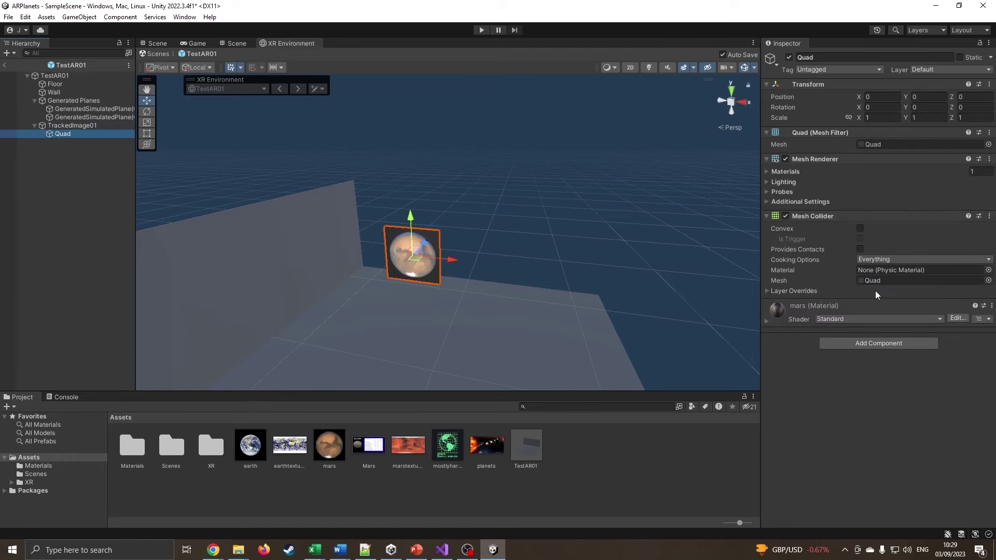
{"action": "left_click", "coordinate": [72, 126]}
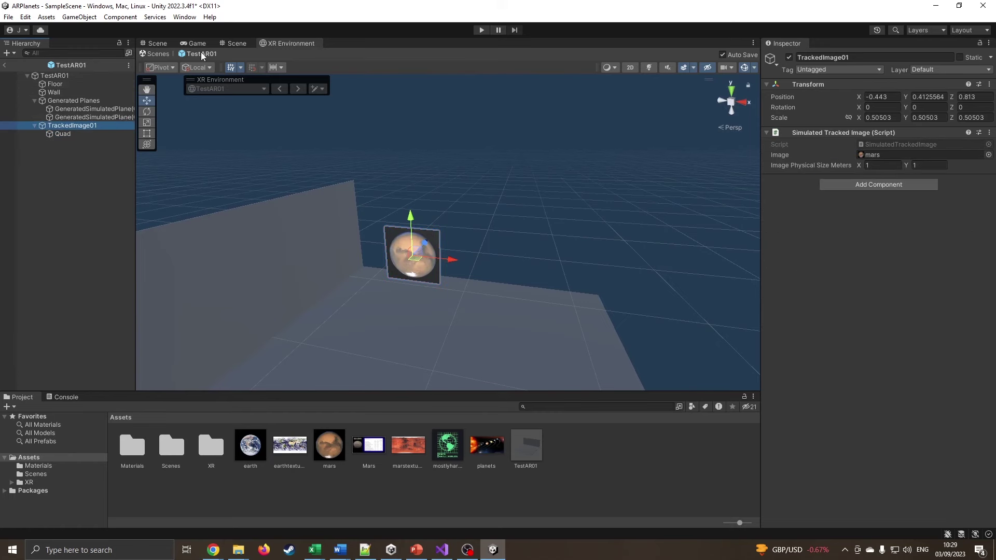
{"action": "left_click", "coordinate": [159, 56]}
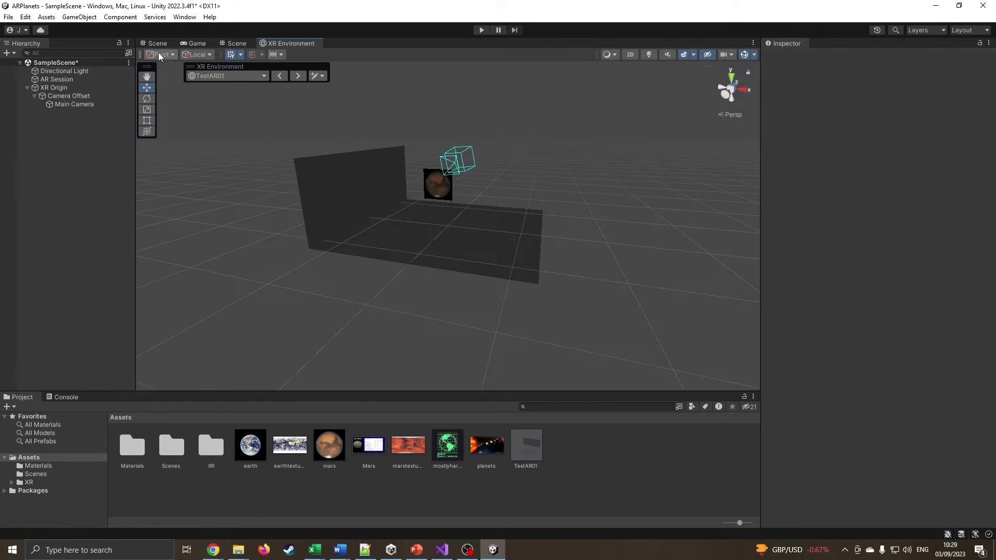
{"action": "left_click", "coordinate": [432, 169]}
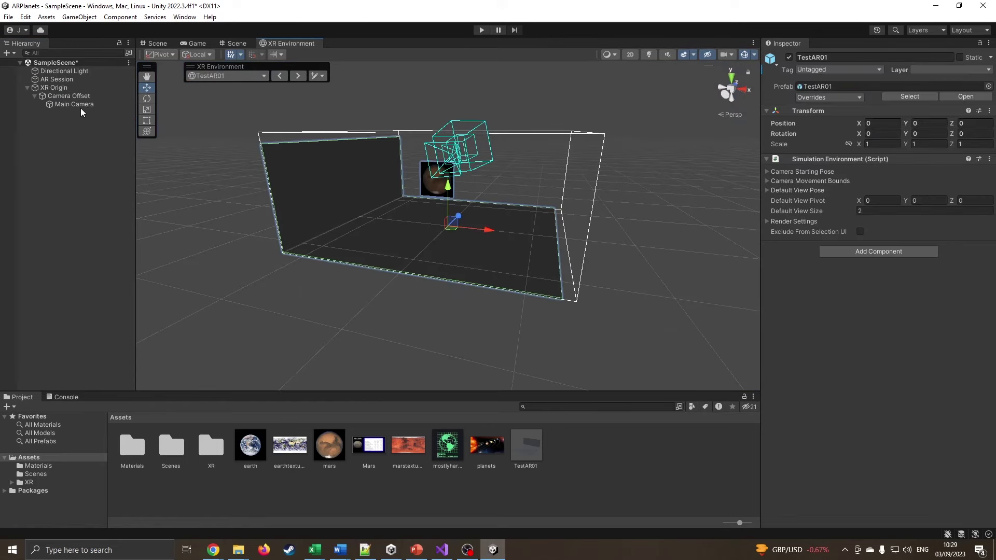
{"action": "left_click", "coordinate": [58, 88]}
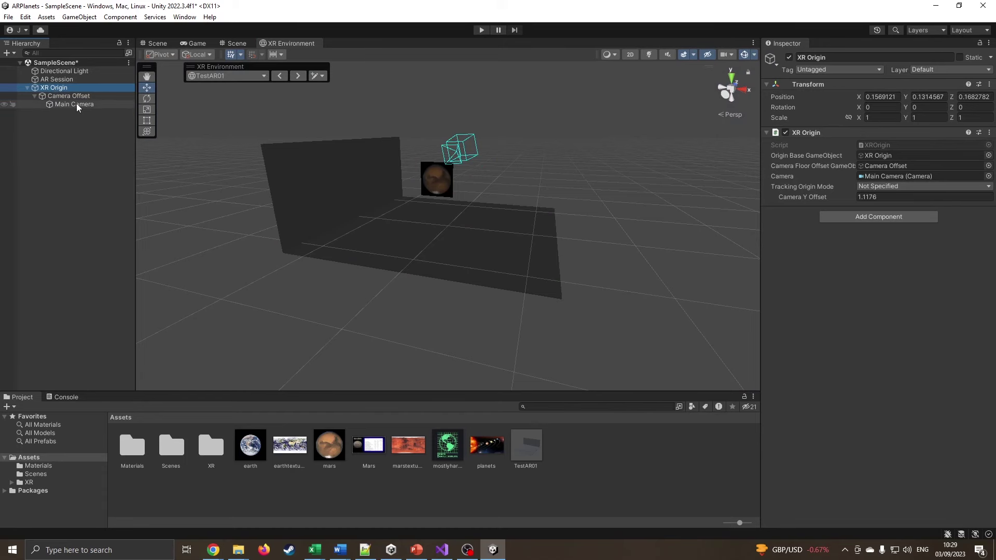
{"action": "left_click", "coordinate": [481, 30]}
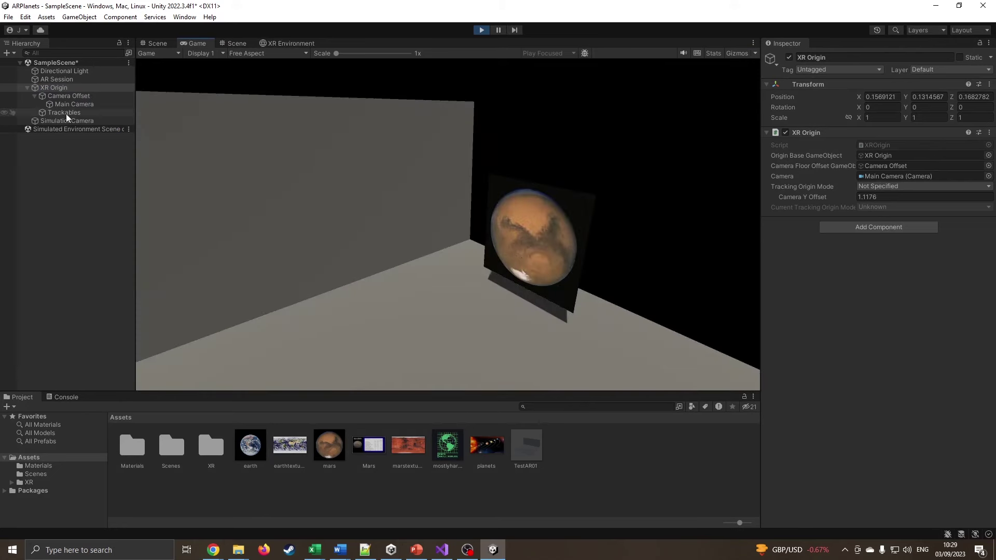
{"action": "right_click_drag", "start_coordinate": [369, 242], "coordinate": [487, 210]}
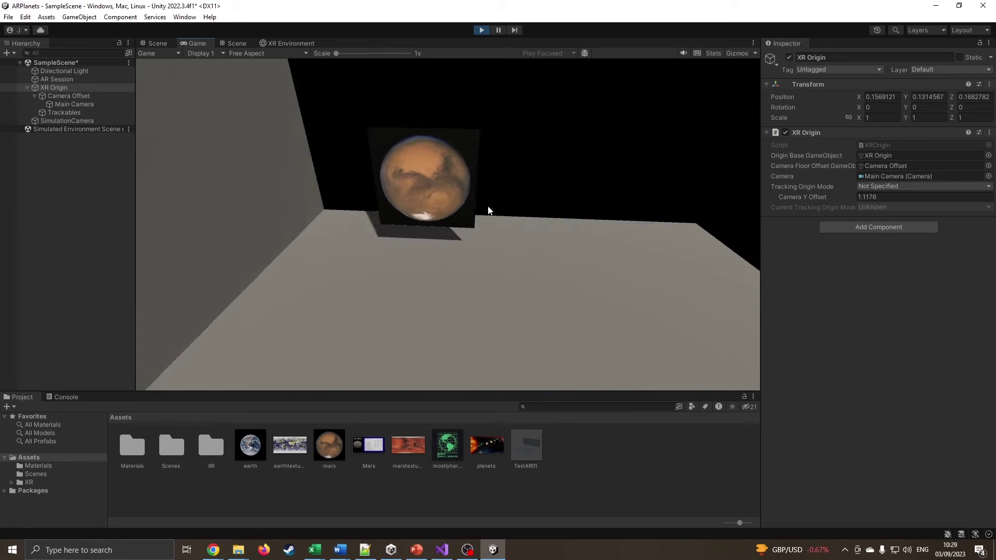
{"action": "left_click", "coordinate": [482, 30]}
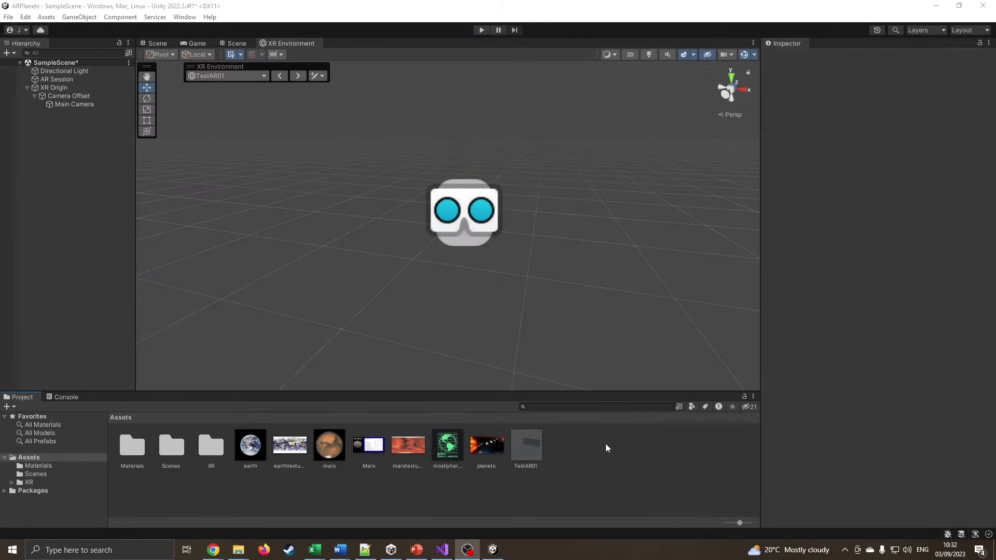
Create a new XR Reference Image Library asset in Assets.
{"action": "right_click", "coordinate": [605, 444]}
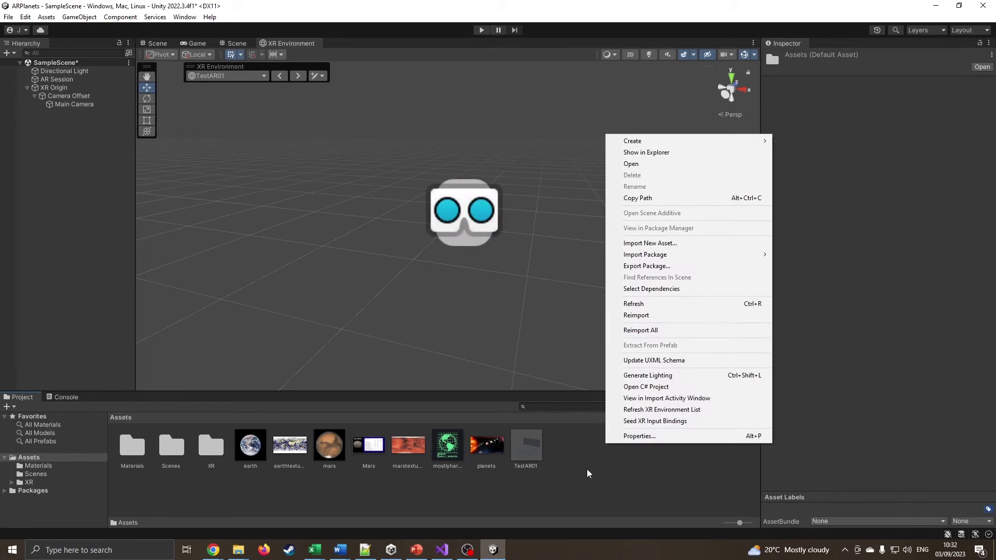
{"action": "mouse_move", "coordinate": [698, 141]}
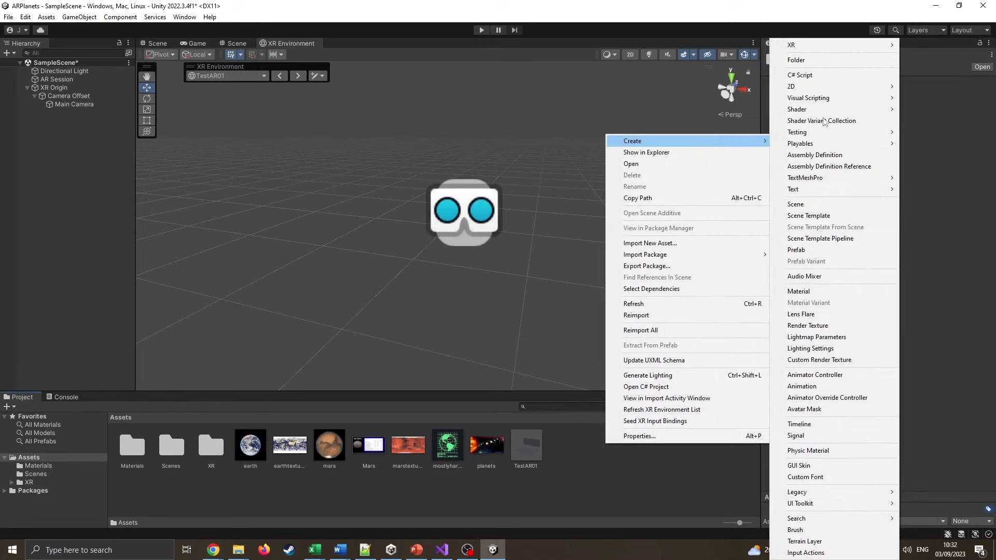
{"action": "mouse_move", "coordinate": [833, 52]}
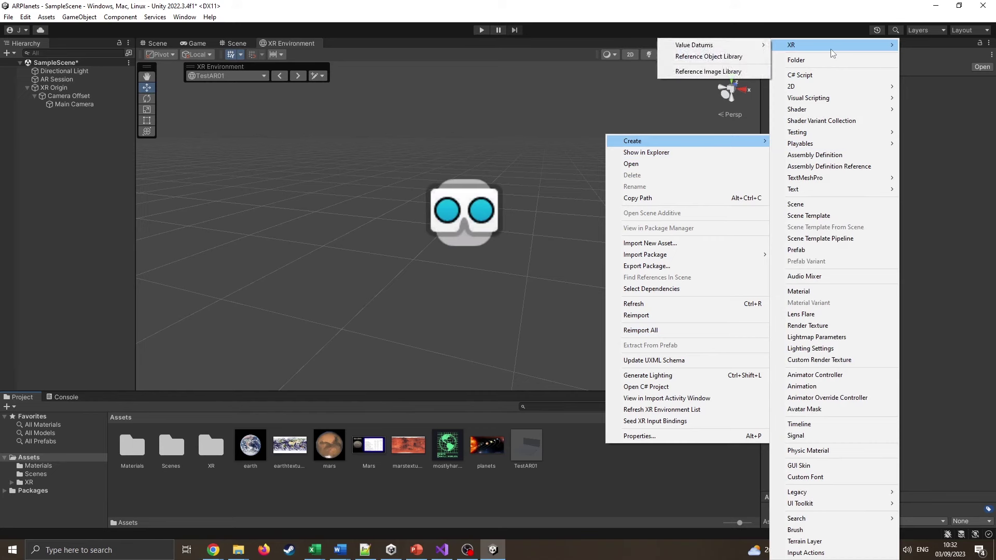
{"action": "left_click", "coordinate": [736, 72]}
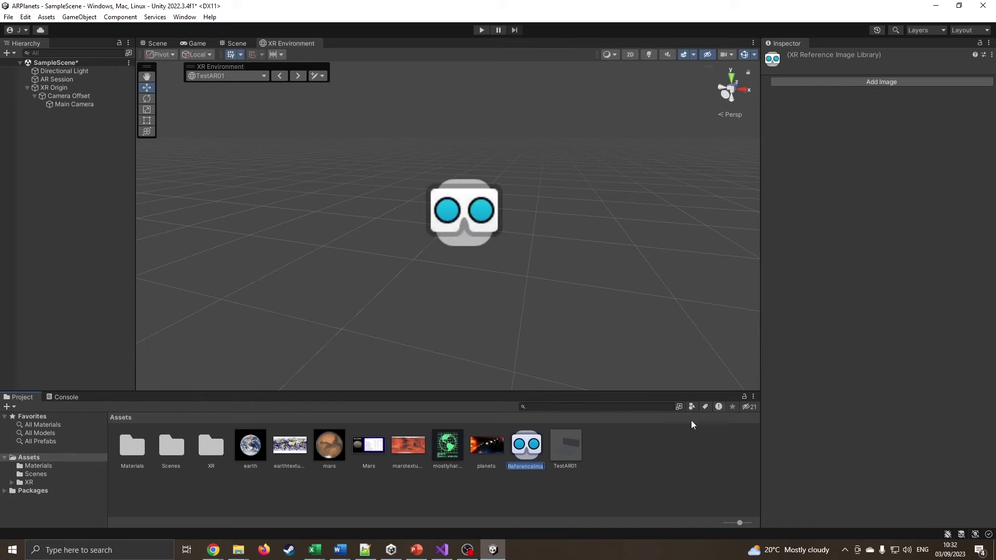
{"action": "key", "text": "Return"}
Add an image entry to the library and assign it the mars texture.
{"action": "left_click", "coordinate": [610, 474]}
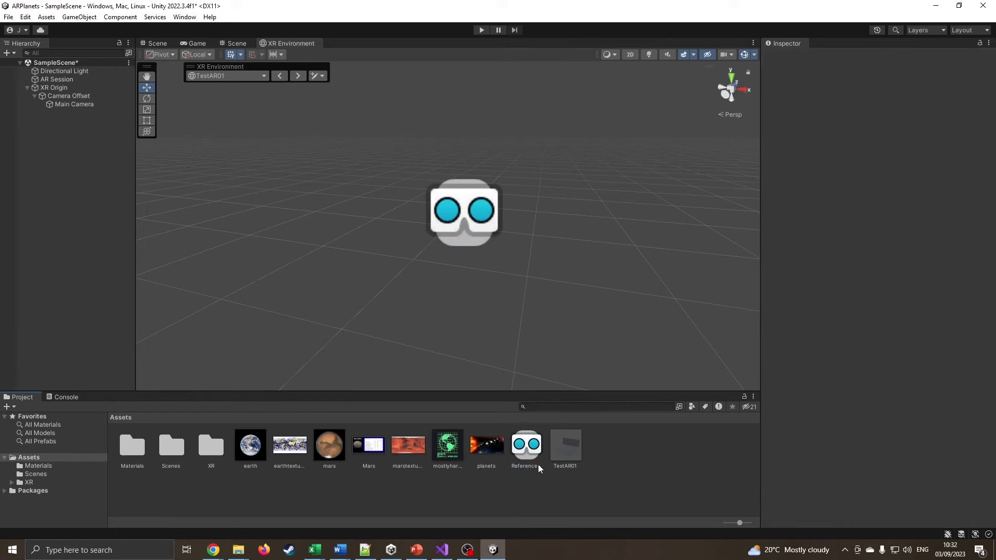
{"action": "left_click", "coordinate": [520, 455]}
{"action": "left_click", "coordinate": [875, 83]}
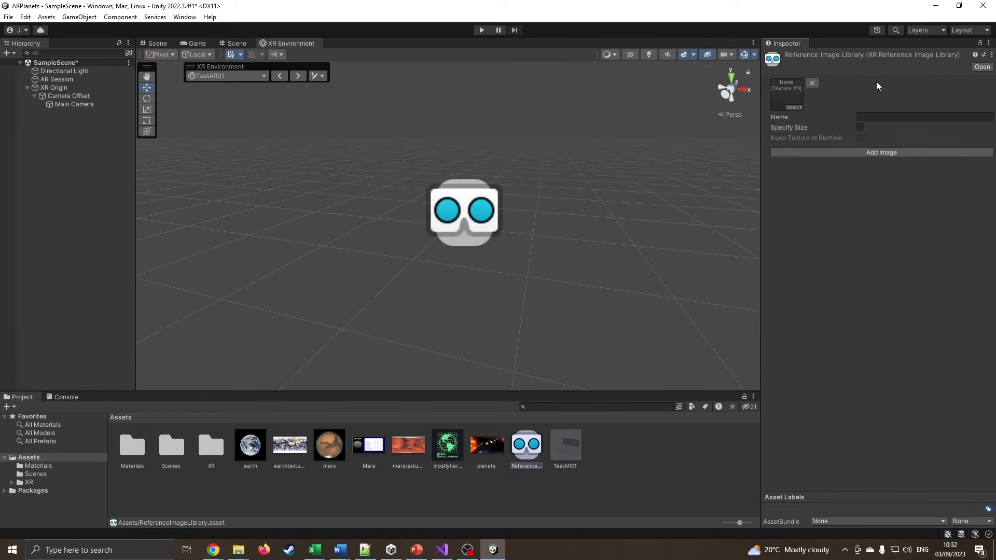
{"action": "left_click_drag", "start_coordinate": [327, 447], "coordinate": [784, 96]}
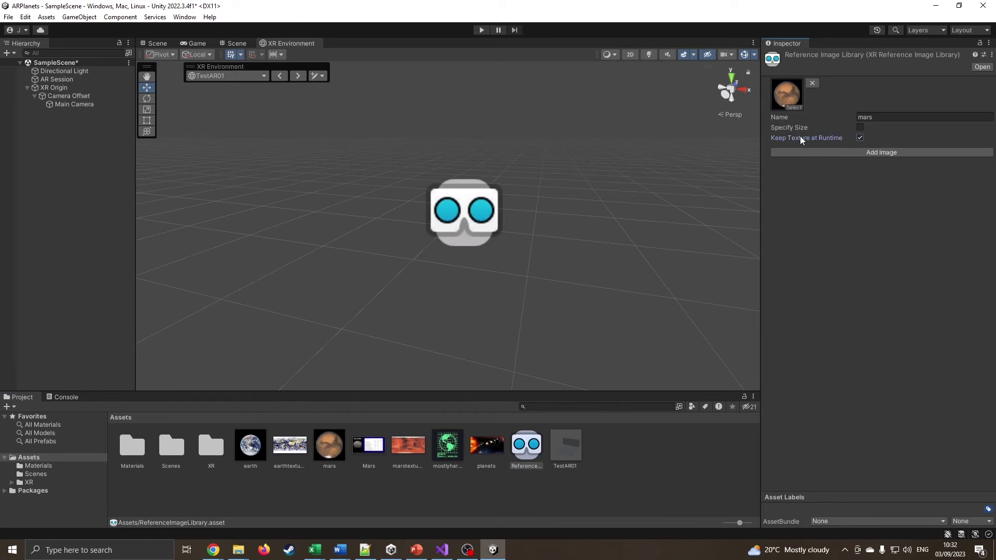
{"action": "left_click", "coordinate": [859, 129]}
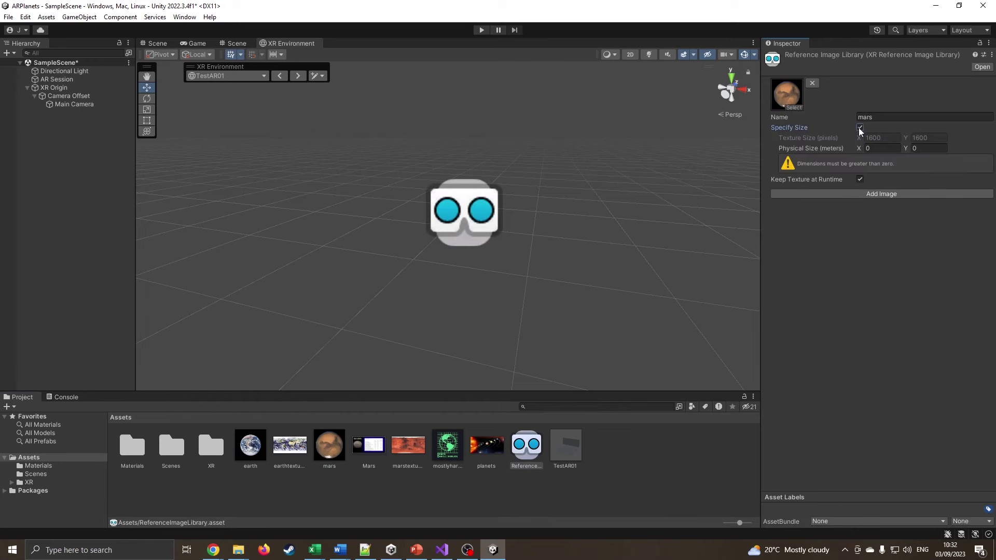
{"action": "left_click", "coordinate": [859, 129]}
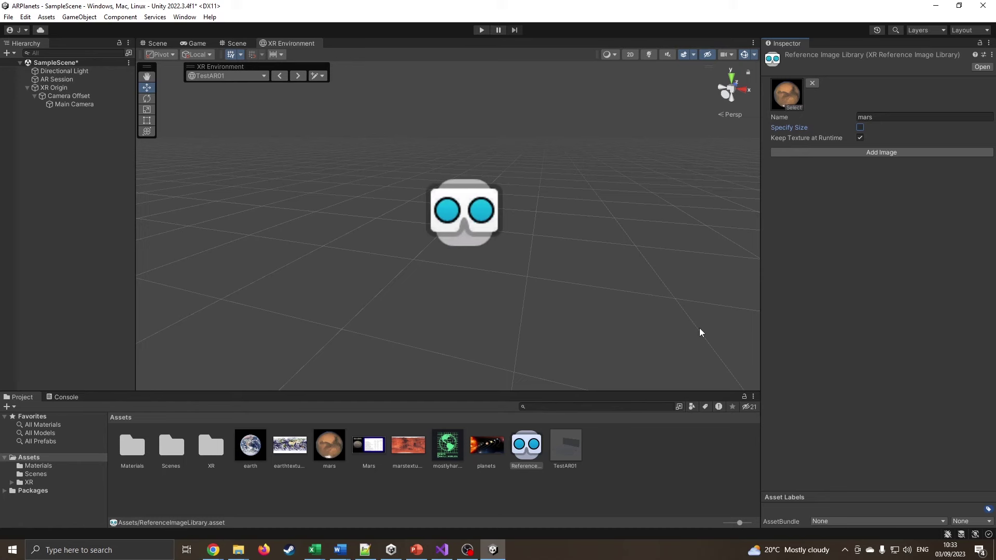
{"action": "left_click", "coordinate": [54, 88]}
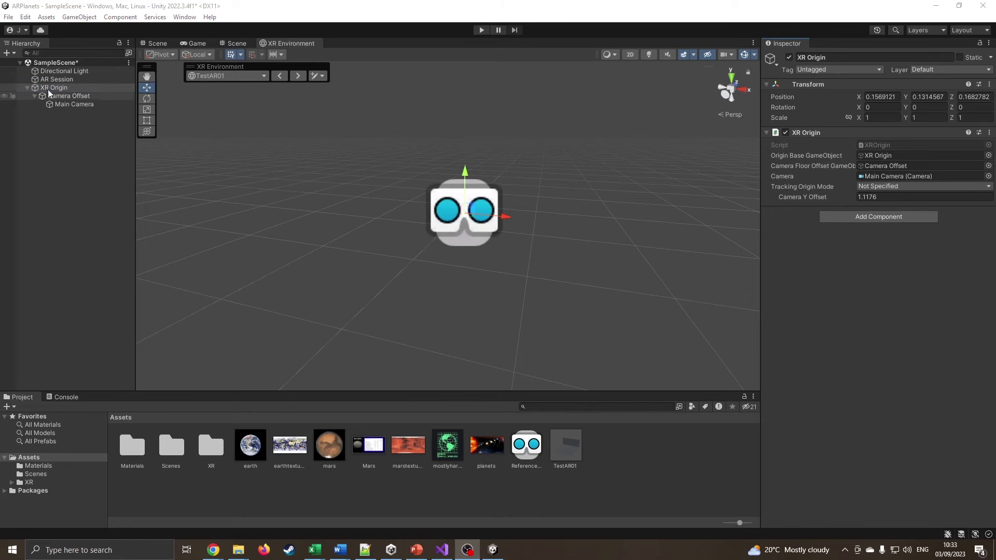
Add an AR Tracked Image Manager to XR Origin with ReferenceImageLibrary as its Serialized Library.
{"action": "left_click", "coordinate": [892, 220]}
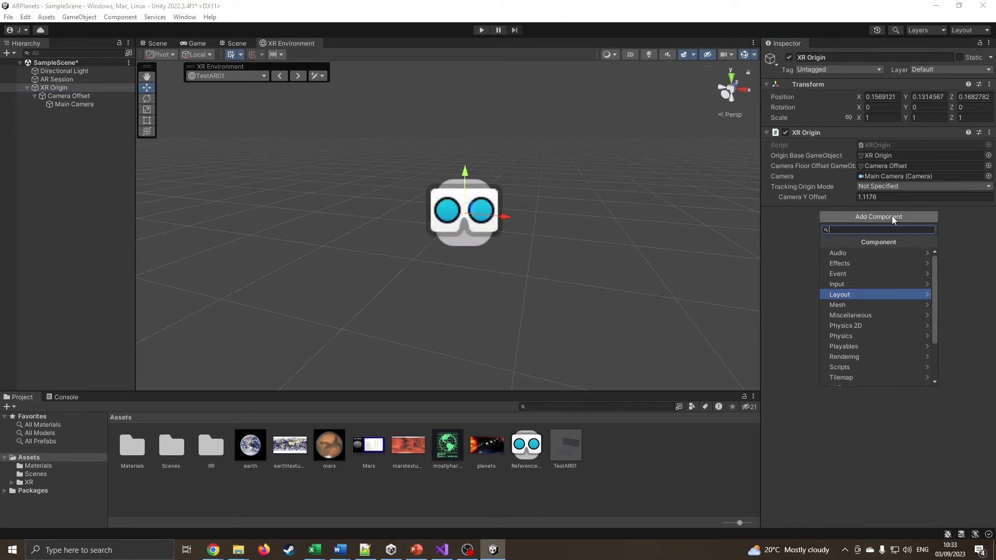
{"action": "type", "text": "tracked"}
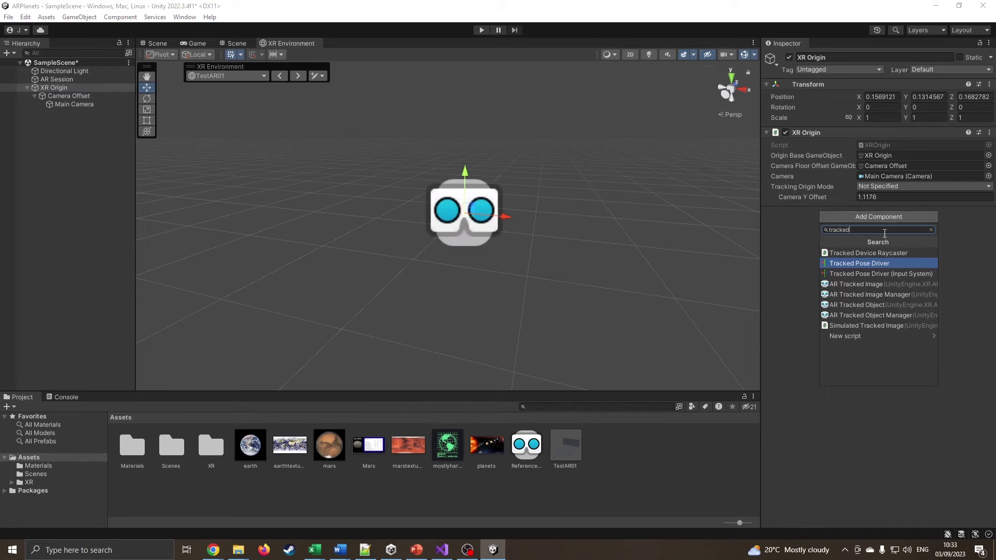
{"action": "left_click", "coordinate": [874, 295]}
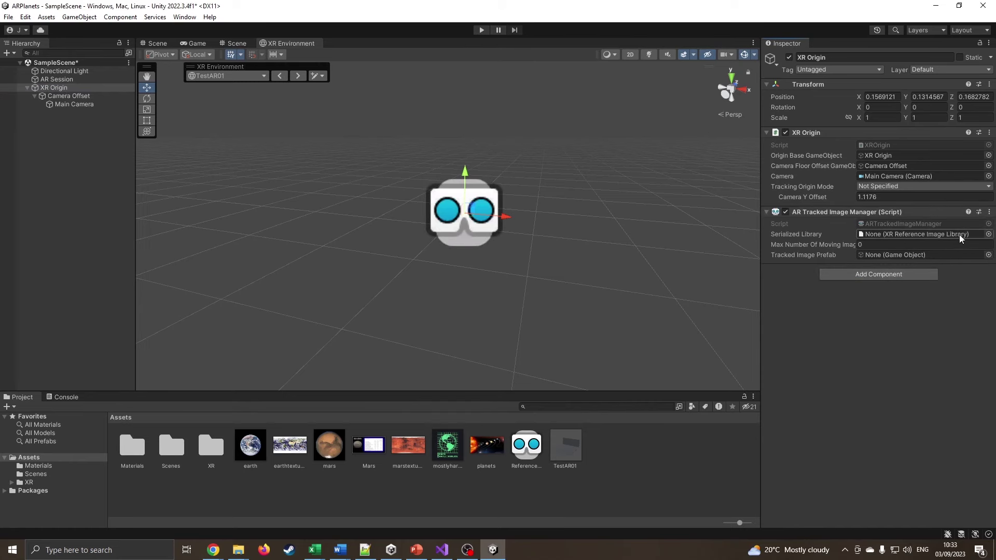
{"action": "left_click_drag", "start_coordinate": [526, 444], "coordinate": [878, 235]}
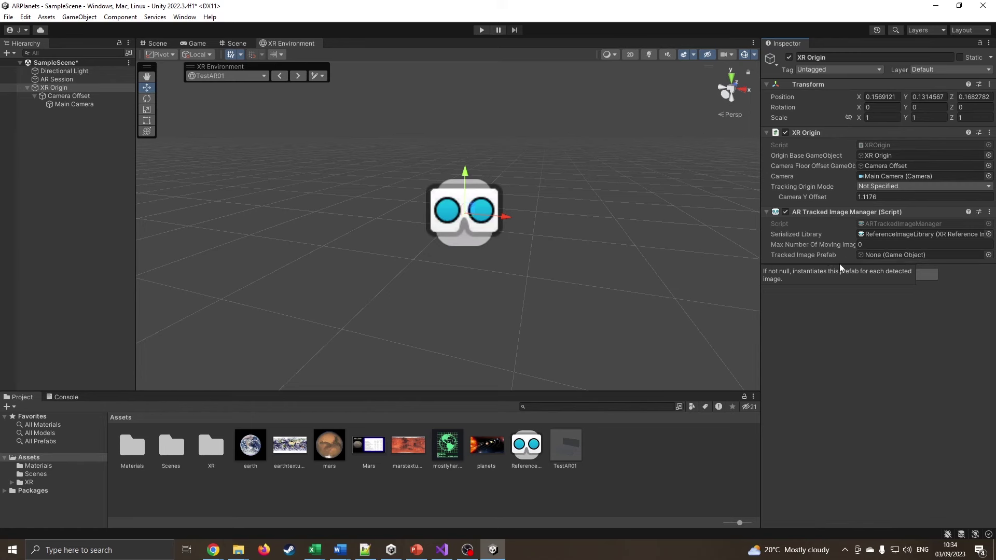
Edit the TestAR01 environment and add a 3D Sphere to it.
{"action": "left_click", "coordinate": [321, 76]}
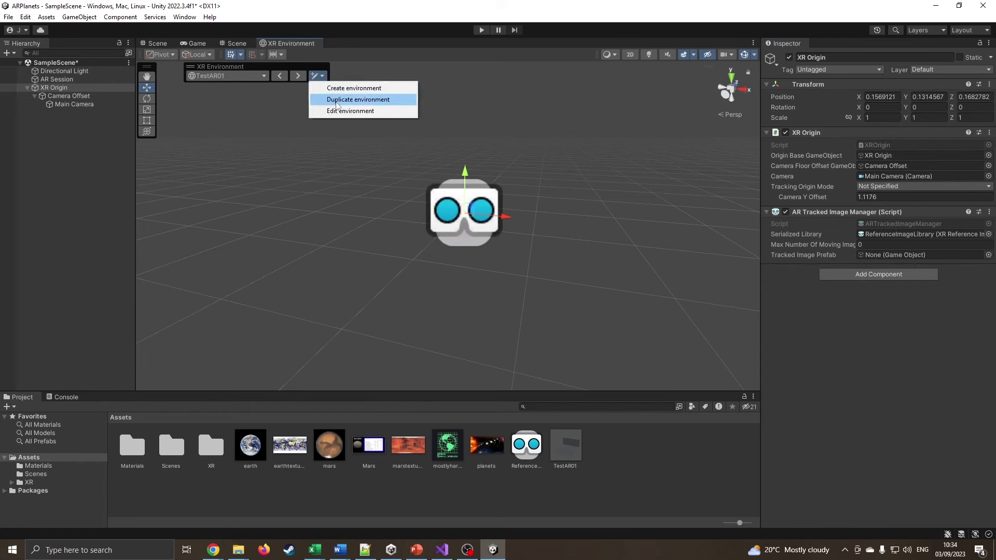
{"action": "left_click", "coordinate": [344, 111]}
{"action": "middle_click_drag", "start_coordinate": [320, 241], "coordinate": [336, 204]}
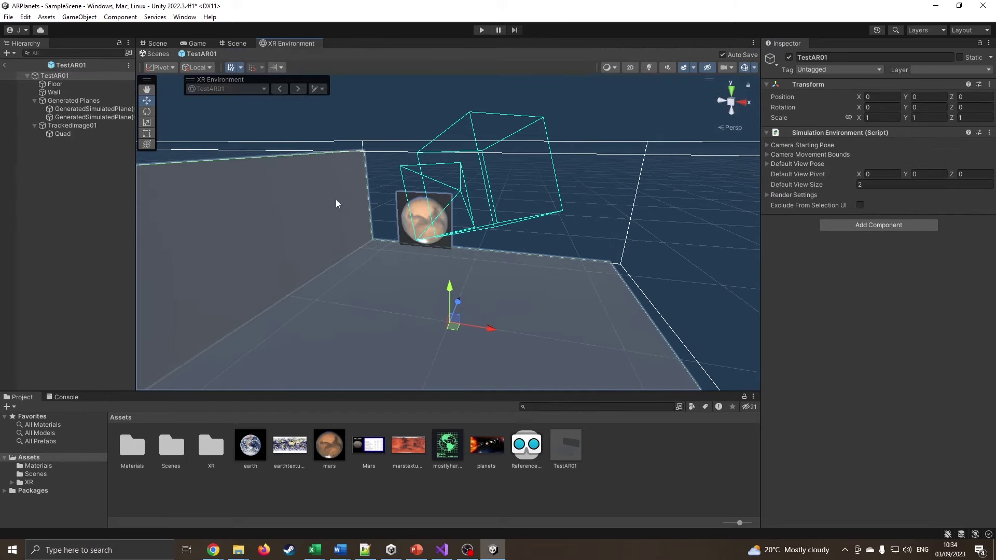
{"action": "right_click", "coordinate": [71, 193]}
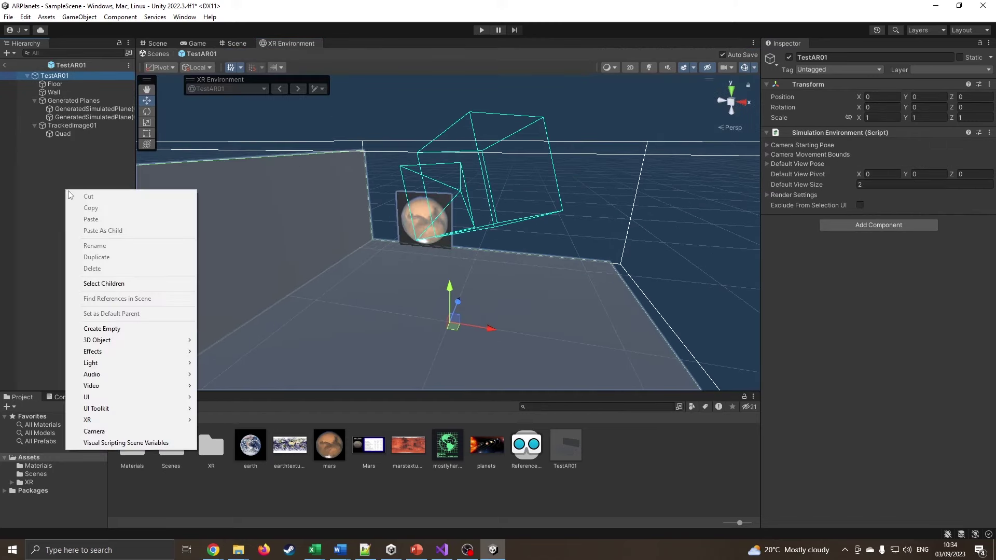
{"action": "mouse_move", "coordinate": [123, 341]}
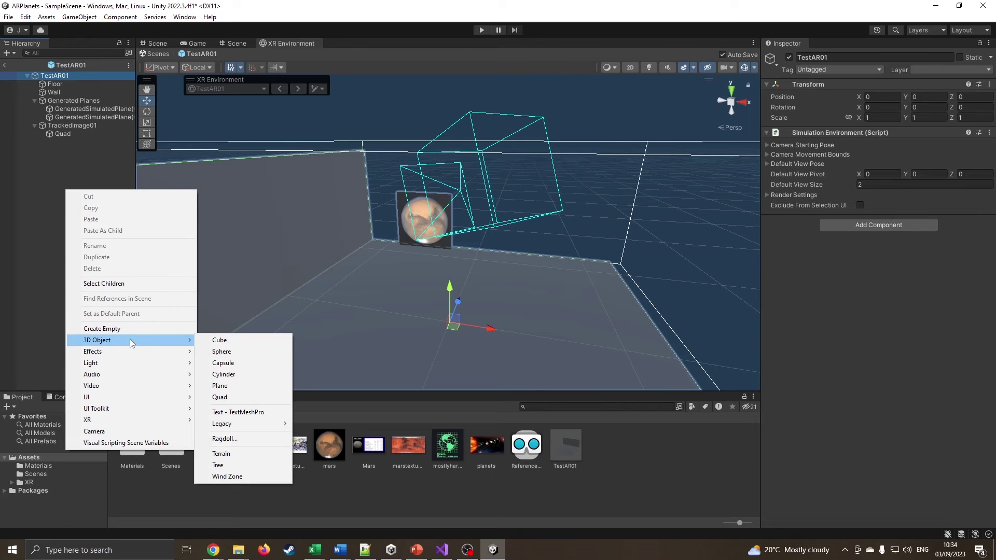
{"action": "left_click", "coordinate": [232, 351]}
Place the sphere at 0, 0, 0, scale it to about 0.24, and apply marstexture.
{"action": "left_click", "coordinate": [888, 97]}
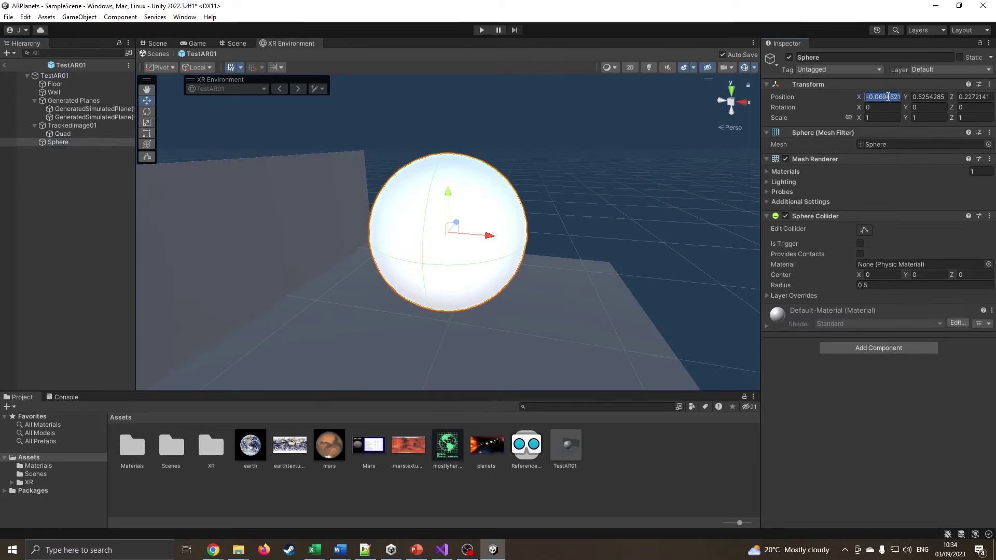
{"action": "type", "text": "0"}
{"action": "left_click", "coordinate": [931, 97]}
{"action": "type", "text": "0"}
{"action": "left_click", "coordinate": [967, 97]}
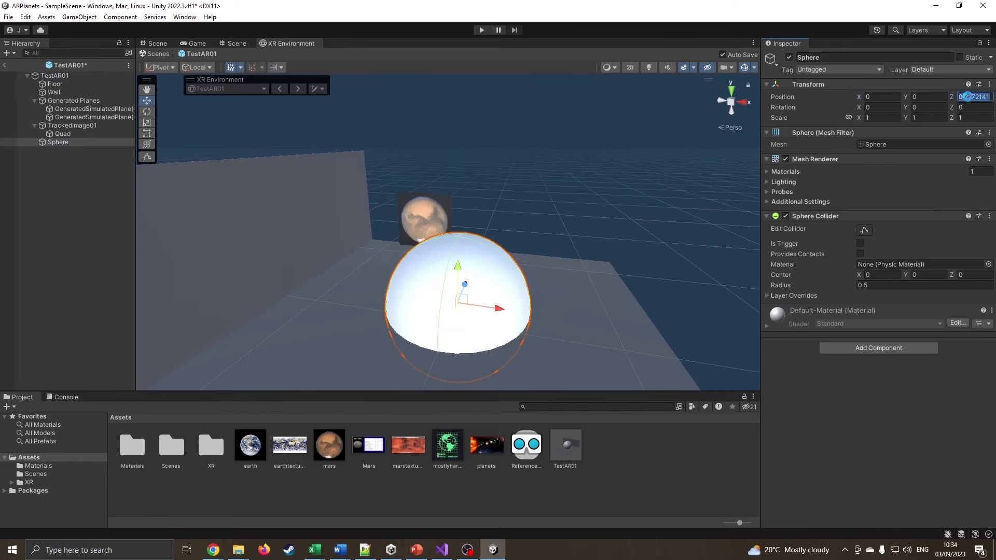
{"action": "type", "text": "0"}
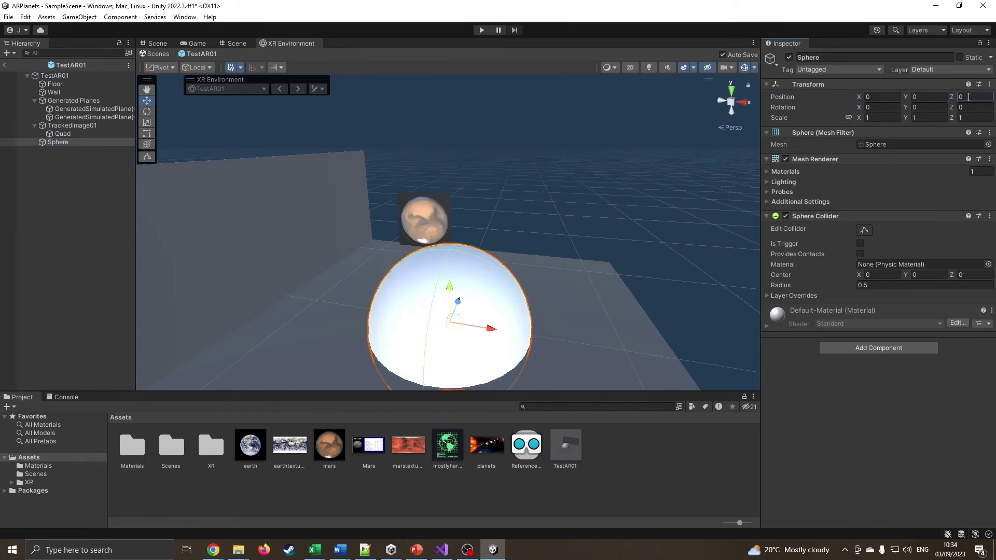
{"action": "left_click", "coordinate": [147, 122]}
{"action": "left_click_drag", "start_coordinate": [449, 323], "coordinate": [444, 362]}
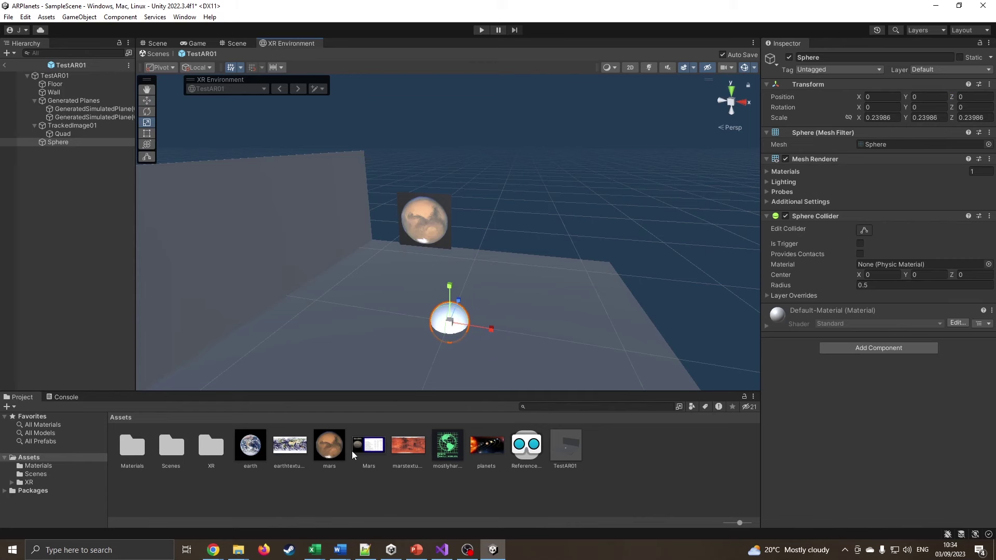
{"action": "left_click_drag", "start_coordinate": [402, 453], "coordinate": [441, 320]}
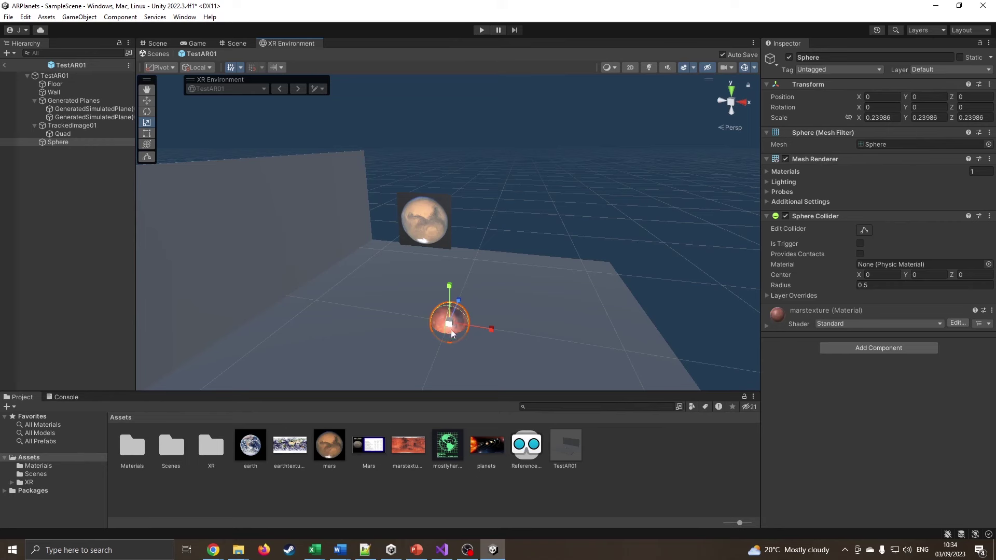
Rename the sphere in the TestAR01 environment to 'mars'.
{"action": "left_click", "coordinate": [73, 141]}
{"action": "type", "text": "mars"}
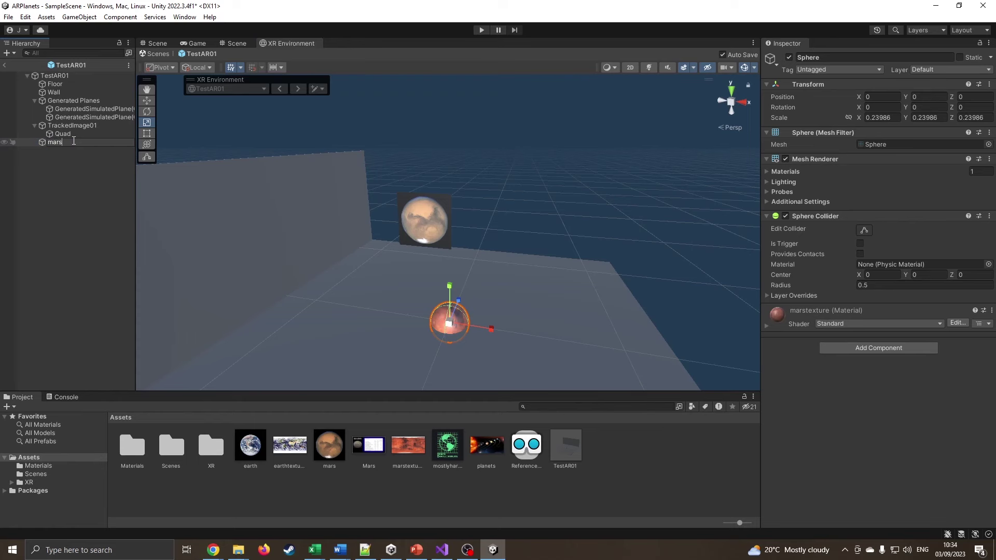
{"action": "left_click", "coordinate": [44, 164]}
{"action": "left_click", "coordinate": [61, 142]}
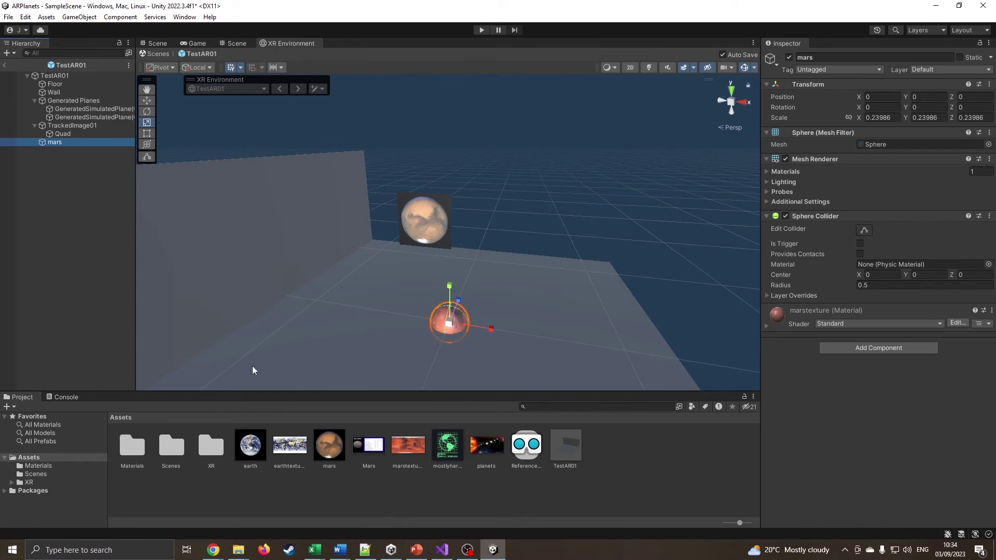
{"action": "left_click", "coordinate": [63, 222]}
{"action": "left_click", "coordinate": [57, 141]}
Save mars as a prefab in Assets, delete it from the environment, and return to SampleScene.
{"action": "left_click_drag", "start_coordinate": [58, 142], "coordinate": [608, 480]}
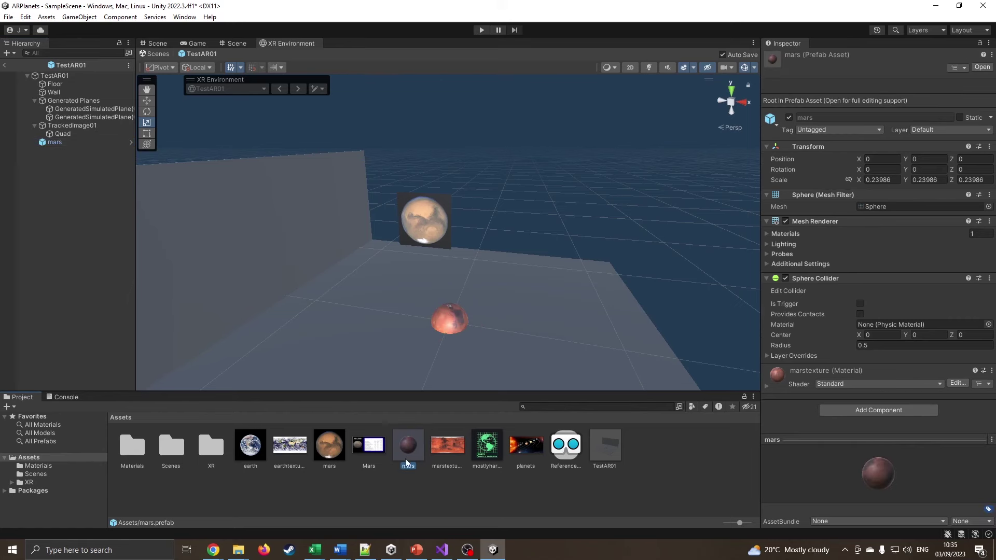
{"action": "left_click", "coordinate": [58, 142]}
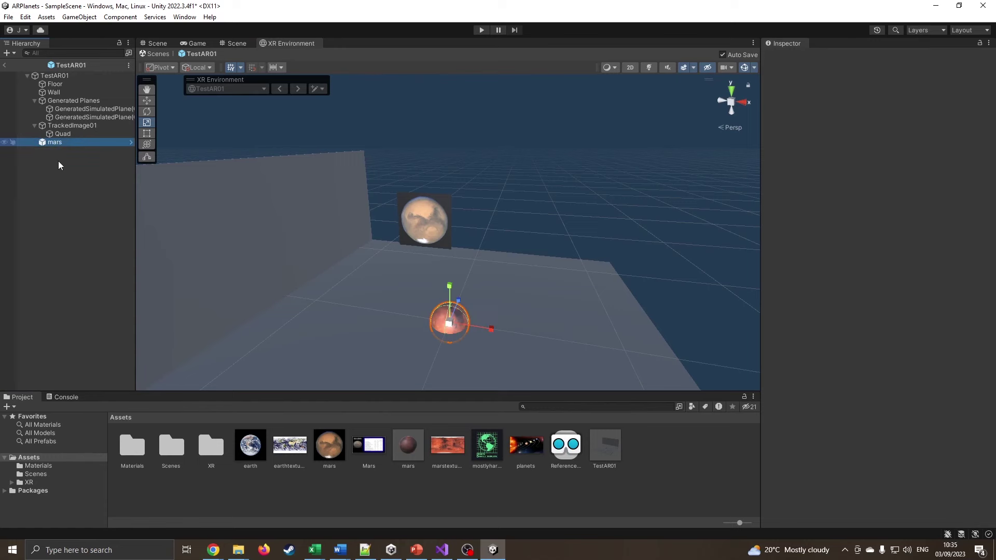
{"action": "key", "text": "Delete"}
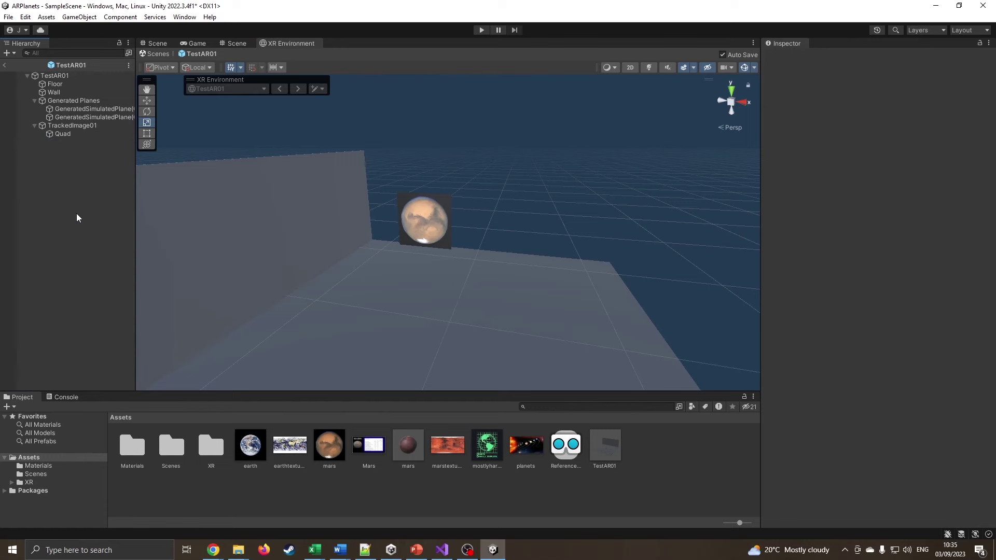
{"action": "left_click", "coordinate": [410, 444]}
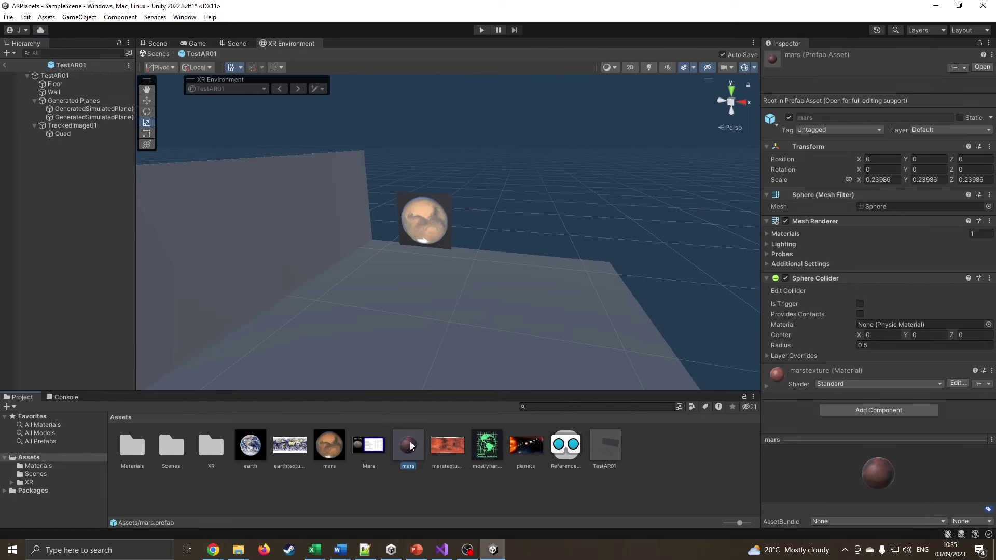
{"action": "left_click", "coordinate": [162, 53]}
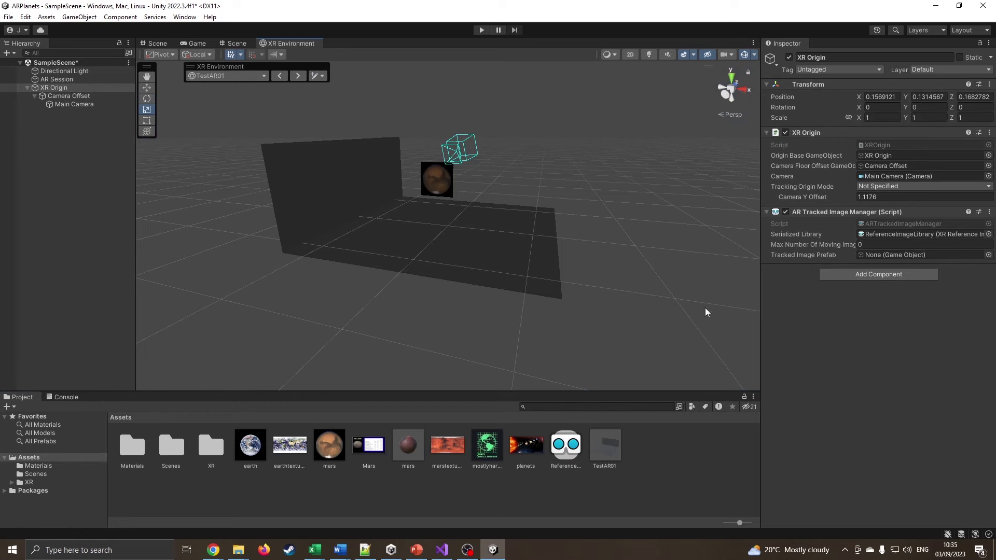
Assign the mars prefab as Tracked Image Prefab and play-test the Mars sphere over the image.
{"action": "left_click_drag", "start_coordinate": [400, 447], "coordinate": [876, 257]}
{"action": "left_click", "coordinate": [481, 30]}
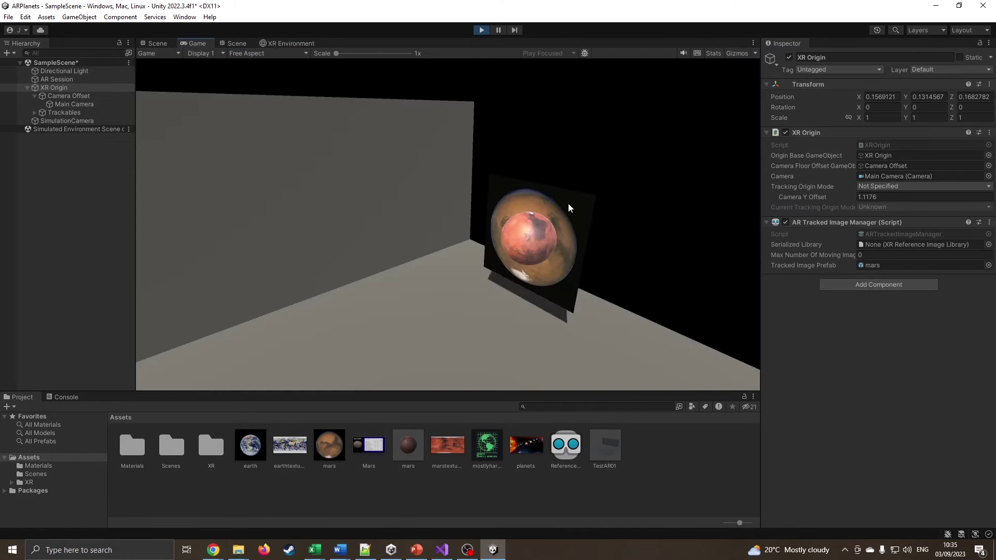
{"action": "right_click_drag", "start_coordinate": [529, 276], "coordinate": [428, 249]}
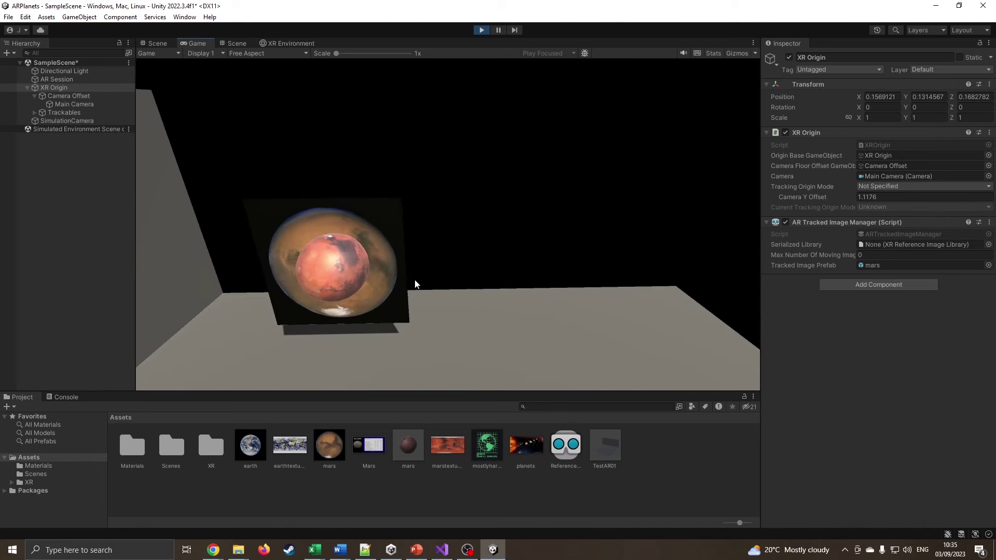
{"action": "right_click_drag", "start_coordinate": [415, 279], "coordinate": [522, 14]}
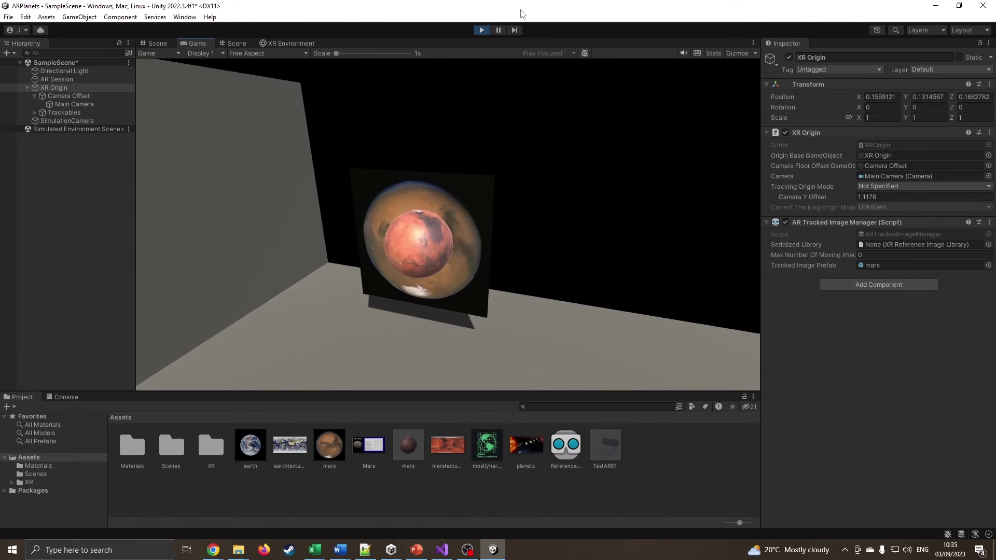
{"action": "left_click", "coordinate": [481, 30]}
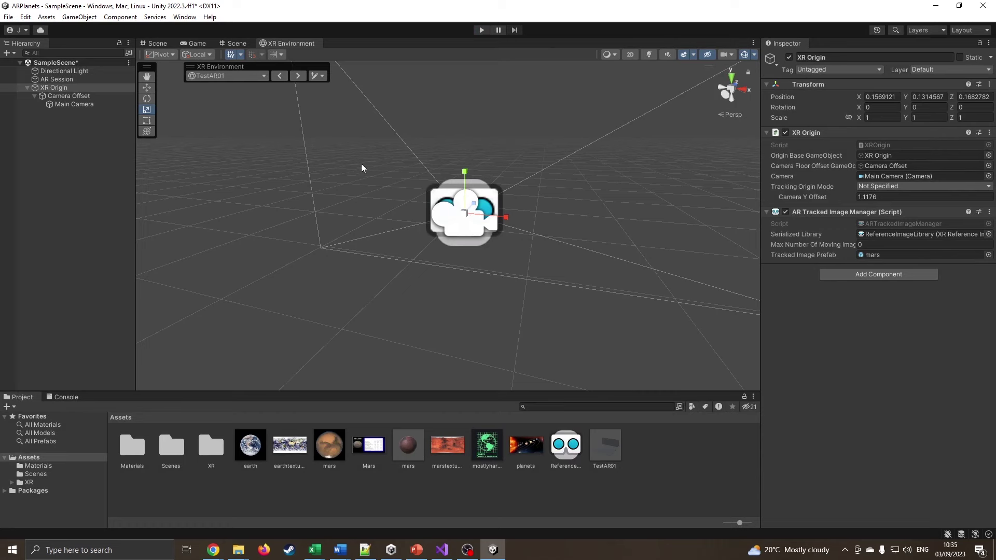
Open TestAR01 for editing and duplicate TrackedImage01 as TrackedImage02.
{"action": "left_click", "coordinate": [322, 76]}
{"action": "left_click", "coordinate": [352, 109]}
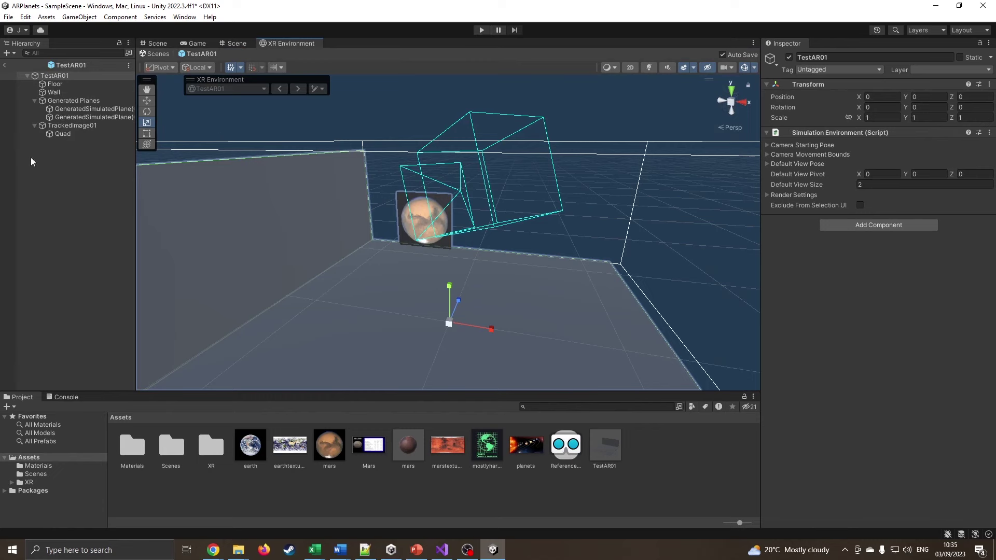
{"action": "right_click", "coordinate": [78, 126]}
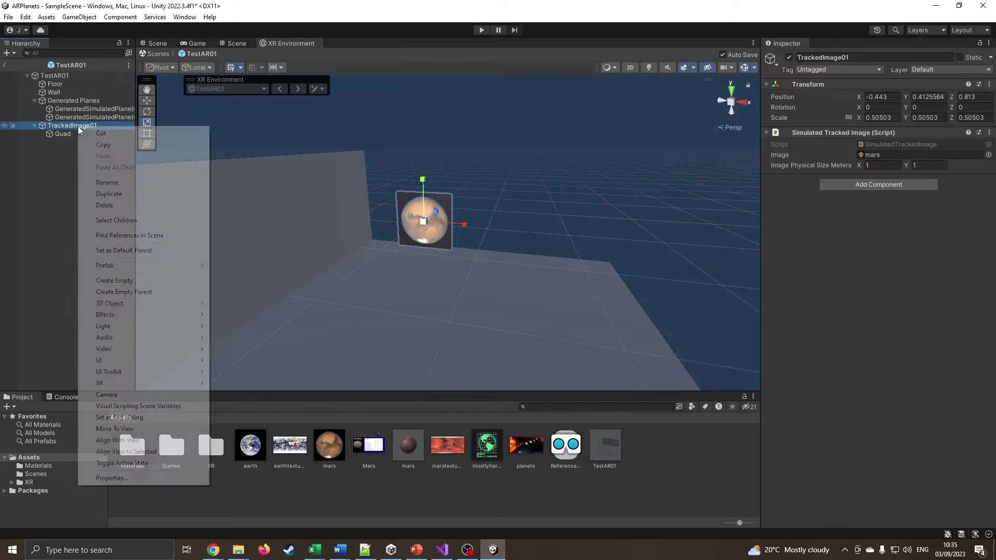
{"action": "left_click", "coordinate": [109, 194]}
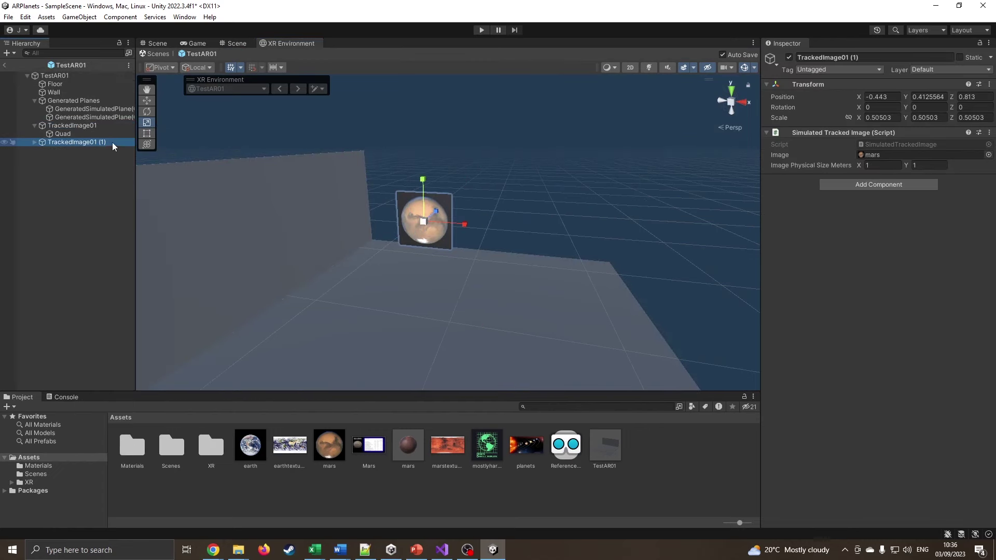
{"action": "key", "text": "End"}
{"action": "key", "text": "BackSpace"}
{"action": "key", "text": "BackSpace"}
{"action": "key", "text": "BackSpace"}
{"action": "key", "text": "BackSpace"}
{"action": "key", "text": "BackSpace"}
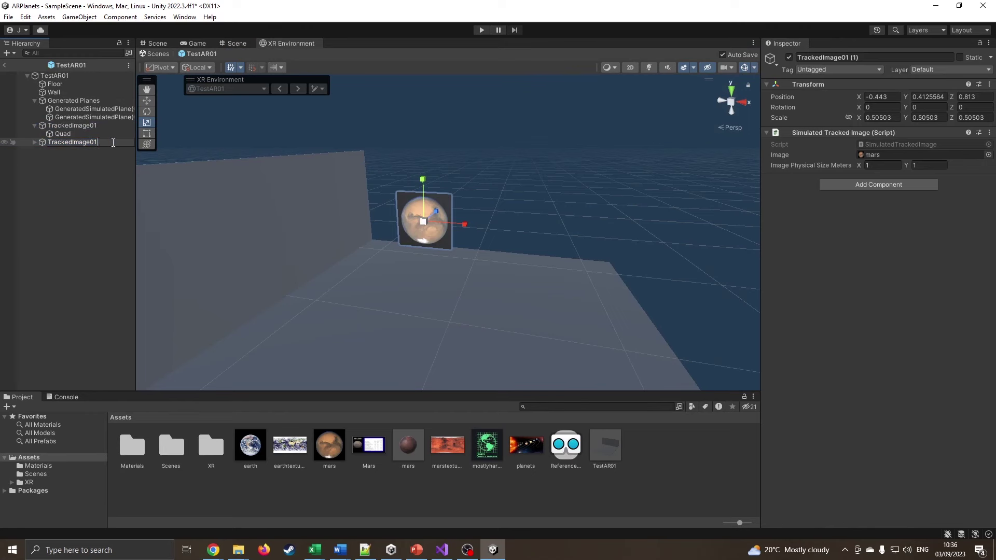
{"action": "type", "text": "2"}
{"action": "key", "text": "Return"}
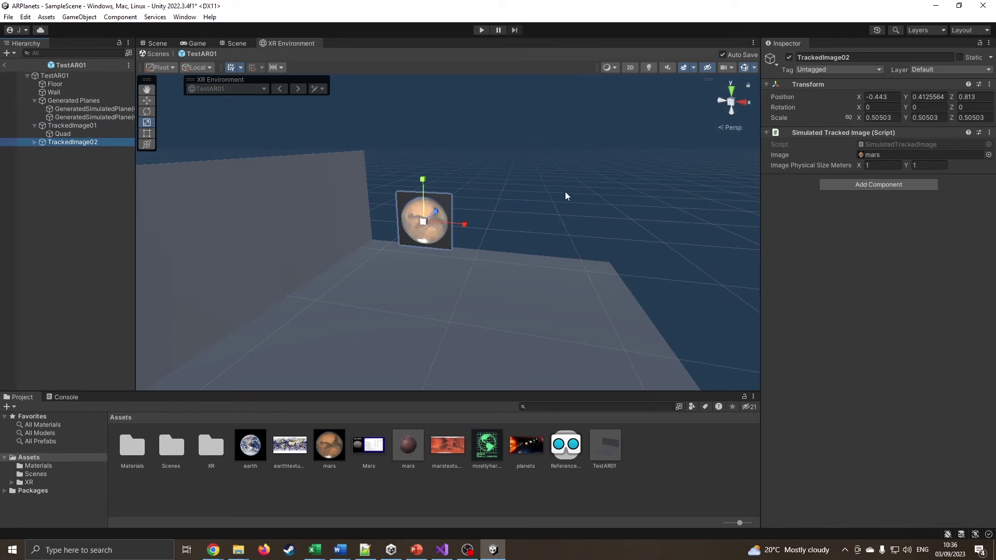
Make TrackedImage02 track the earth image with an earth Quad, placed right of Mars.
{"action": "left_click_drag", "start_coordinate": [250, 445], "coordinate": [918, 155]}
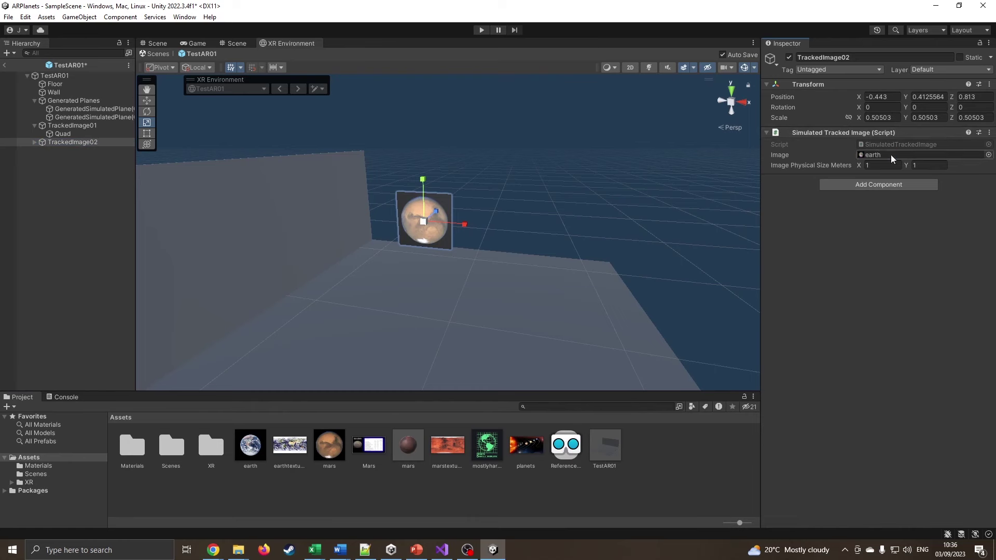
{"action": "left_click", "coordinate": [35, 142]}
{"action": "left_click", "coordinate": [60, 149]}
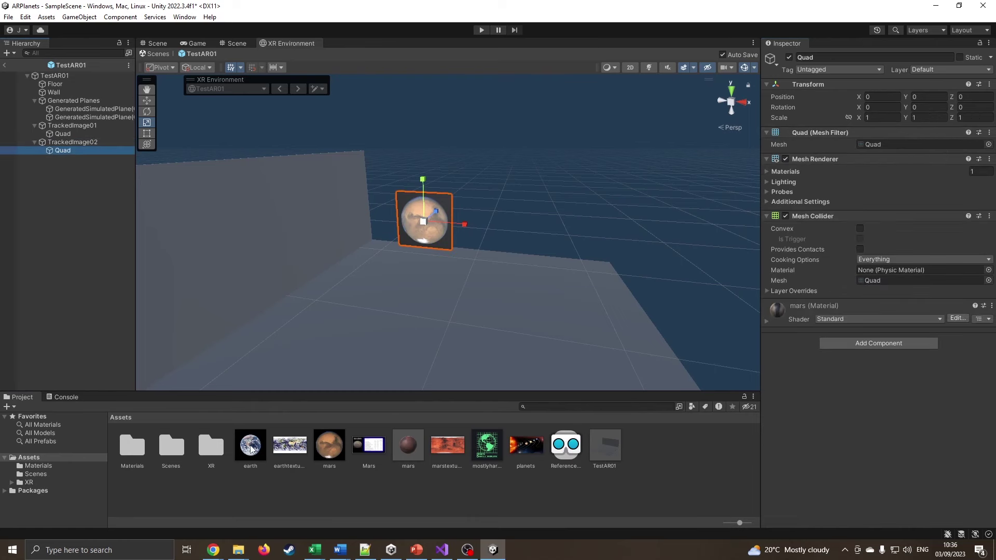
{"action": "left_click_drag", "start_coordinate": [251, 449], "coordinate": [831, 362]}
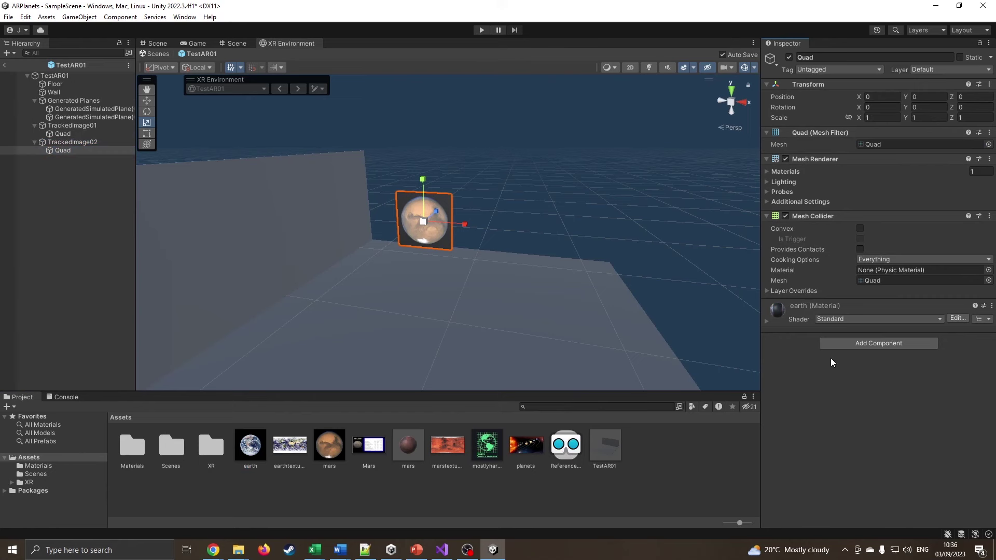
{"action": "left_click", "coordinate": [76, 142]}
{"action": "left_click", "coordinate": [146, 100]}
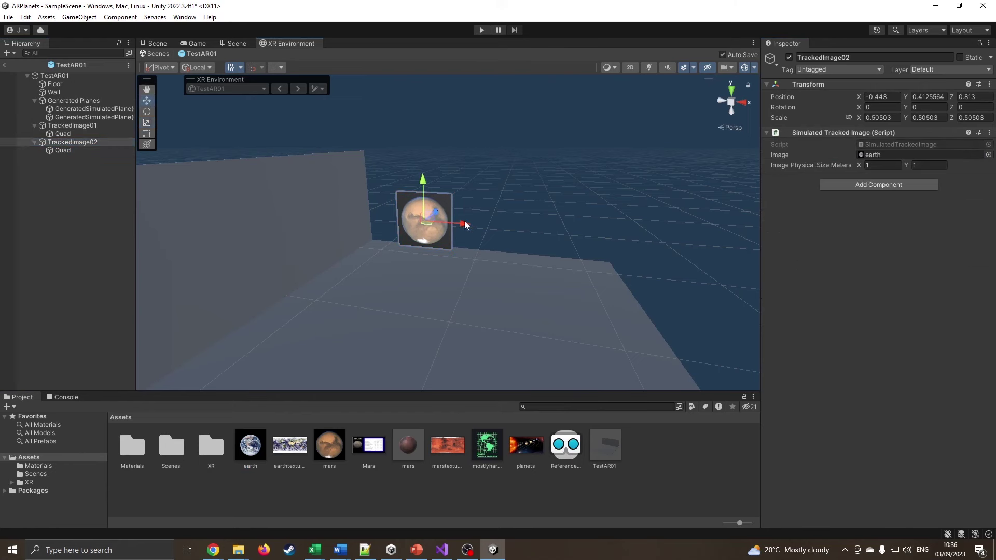
{"action": "left_click_drag", "start_coordinate": [465, 224], "coordinate": [538, 228]}
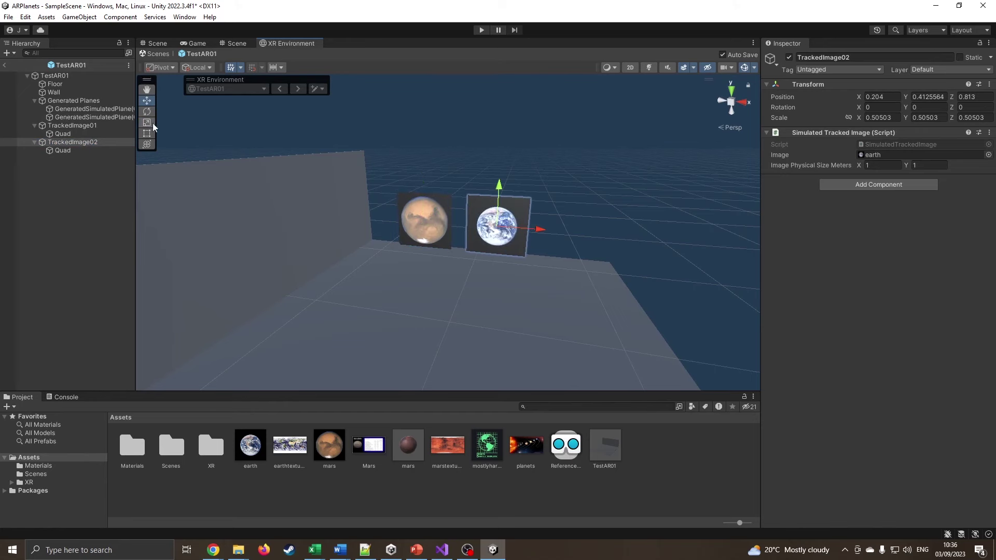
Return to SampleScene and play-test Mars spheres appearing over both the Mars and Earth images.
{"action": "left_click", "coordinate": [163, 54]}
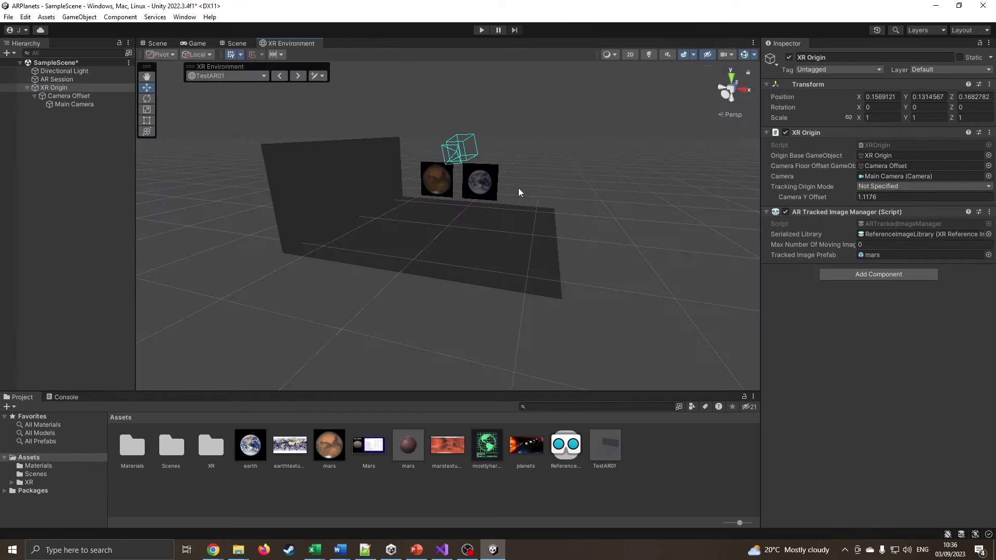
{"action": "left_click", "coordinate": [481, 30]}
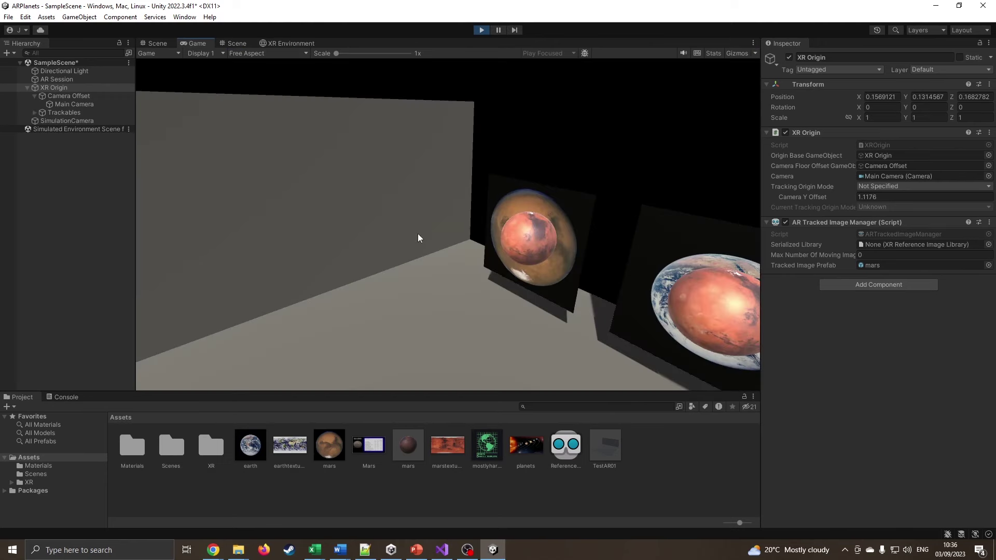
{"action": "right_click_drag", "start_coordinate": [522, 270], "coordinate": [736, 263]}
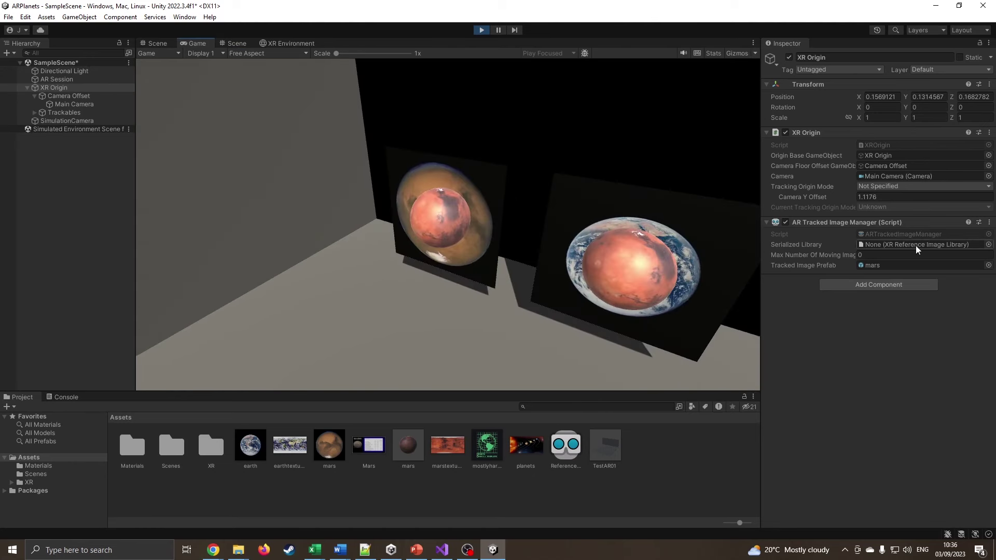
{"action": "left_click", "coordinate": [482, 30]}
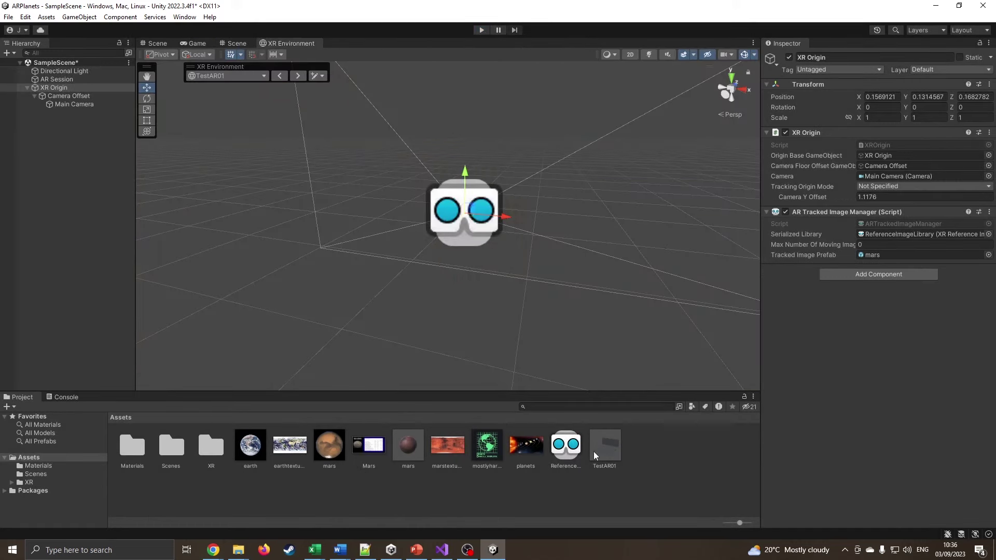
Add an 'earth' texture entry to ReferenceImageLibrary with Keep Texture at Runtime ticked.
{"action": "left_click", "coordinate": [569, 450]}
{"action": "left_click", "coordinate": [865, 154]}
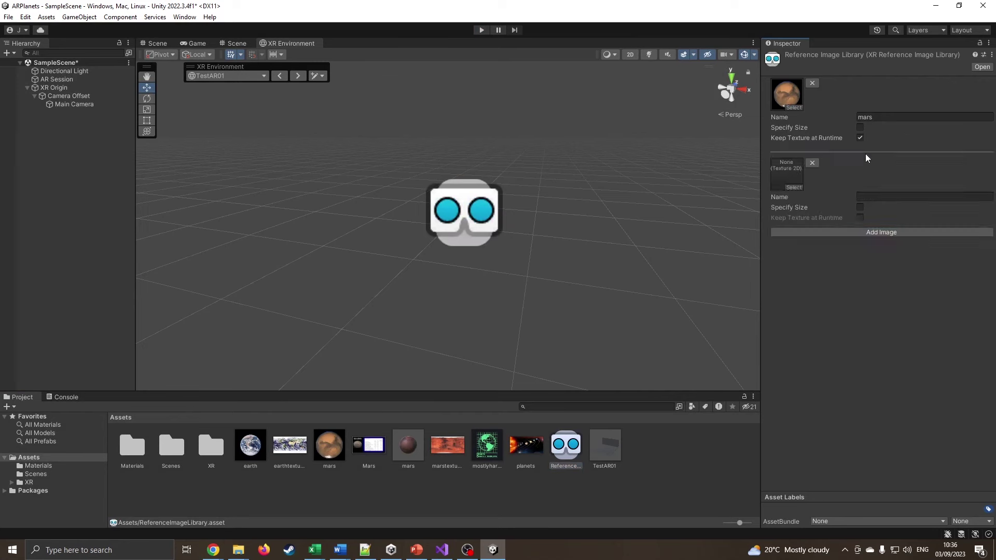
{"action": "left_click_drag", "start_coordinate": [255, 447], "coordinate": [801, 176]}
{"action": "left_click", "coordinate": [860, 218]}
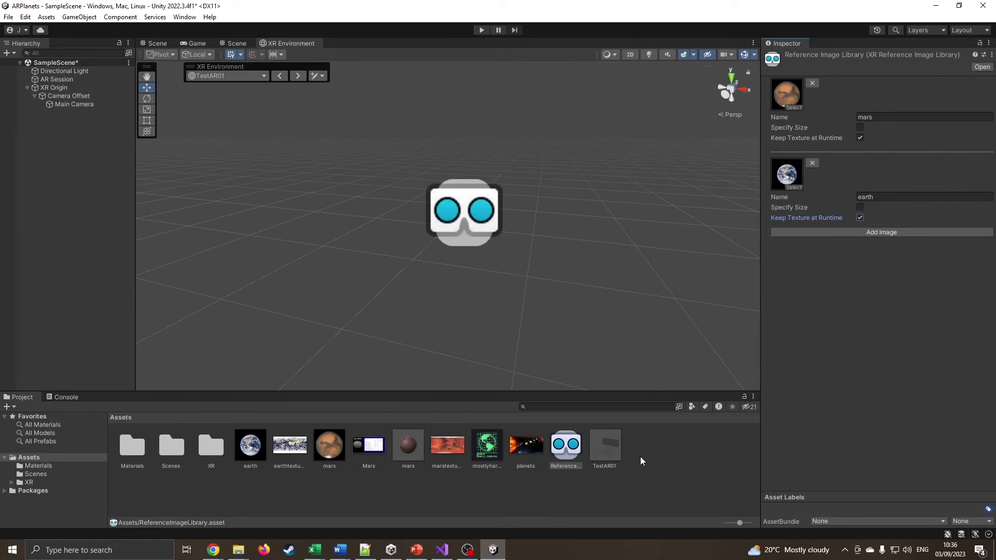
{"action": "left_click", "coordinate": [54, 88]}
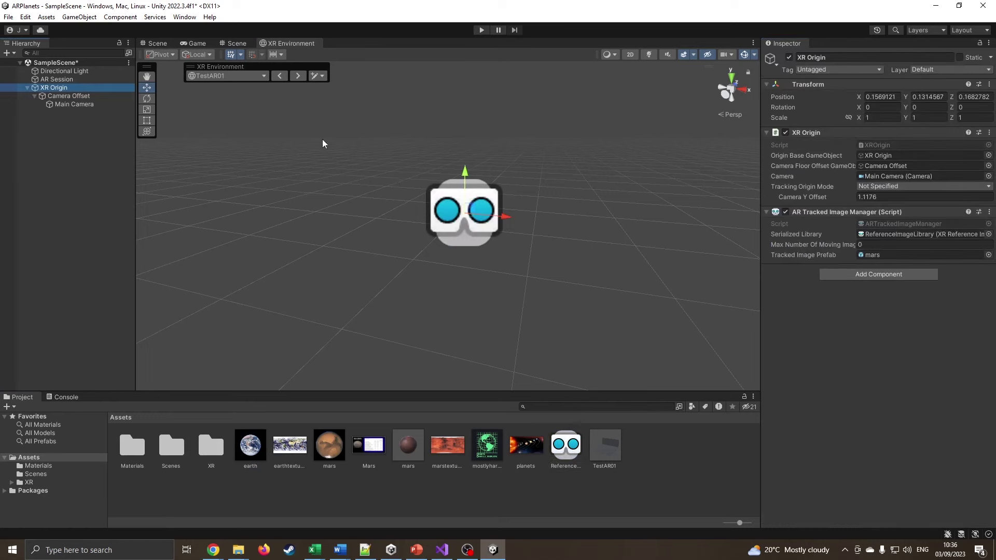